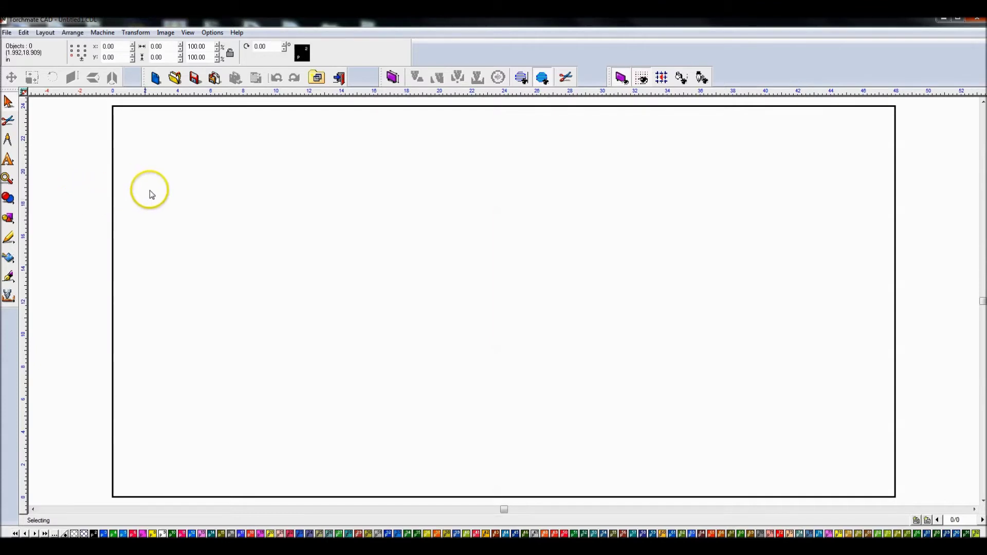
# Draw a circle with a radius of about 3.72 in near the sheet's upper-left corner.
pyautogui.click(11, 199)
pyautogui.click(9, 218)
pyautogui.click(37, 223)
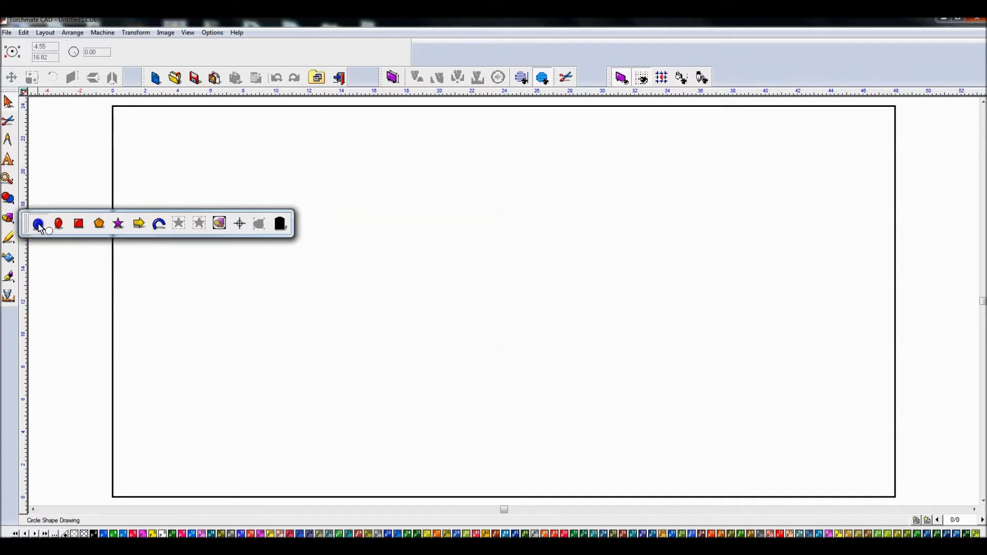
pyautogui.moveTo(187, 151); pyautogui.dragTo(273, 232)
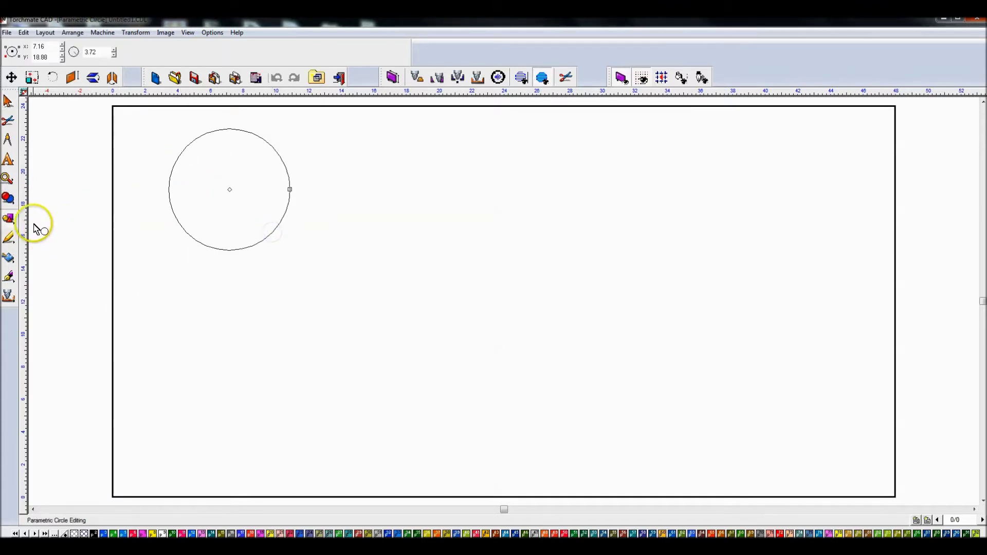
# Draw three successively smaller circles in a row to the right of the first one, with radii from about 2.44 in down to 0.72 in.
pyautogui.click(14, 221)
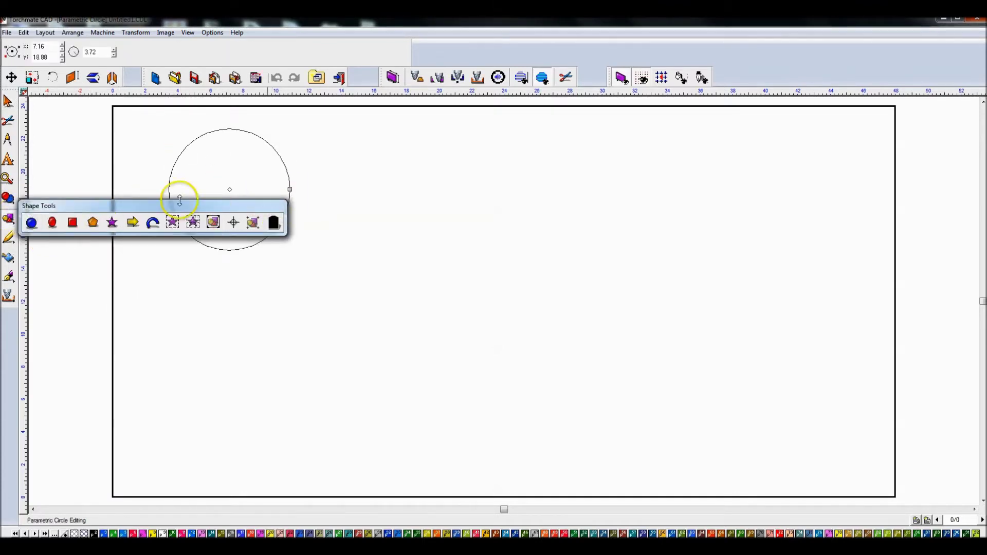
pyautogui.click(42, 225)
pyautogui.moveTo(329, 164); pyautogui.dragTo(384, 218)
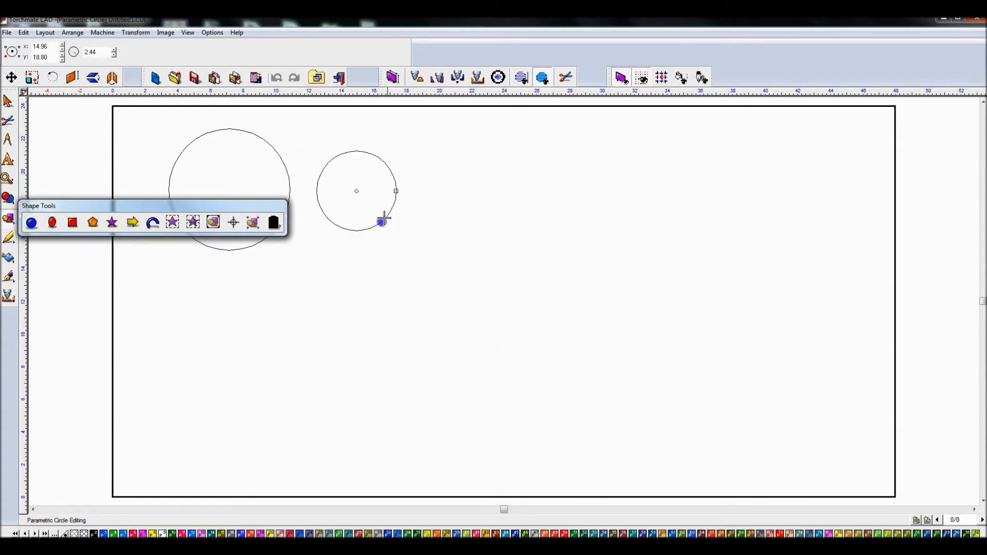
pyautogui.moveTo(447, 163); pyautogui.dragTo(496, 209)
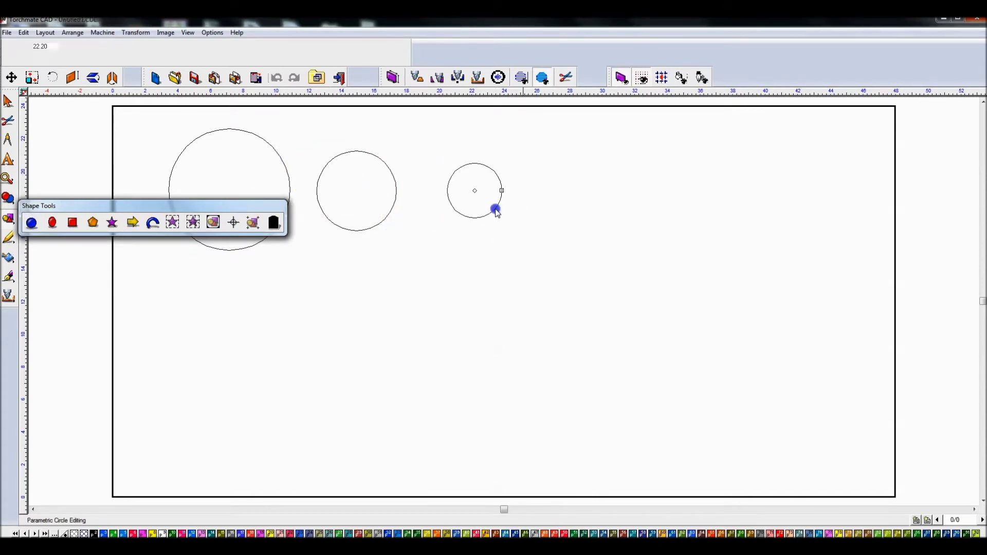
pyautogui.moveTo(545, 180); pyautogui.dragTo(561, 197)
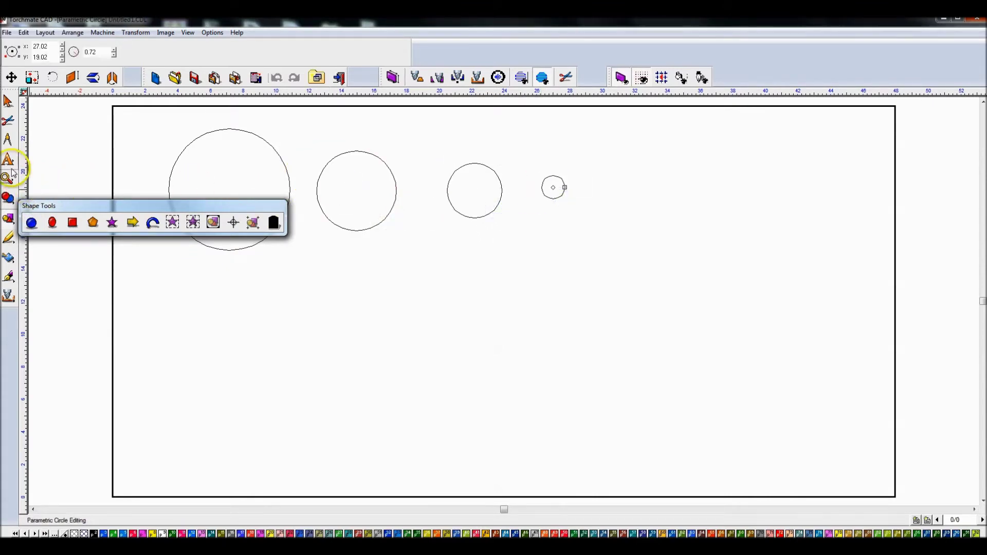
# Finish circle drawing, put away the shape tools and clear the selection.
pyautogui.click(7, 103)
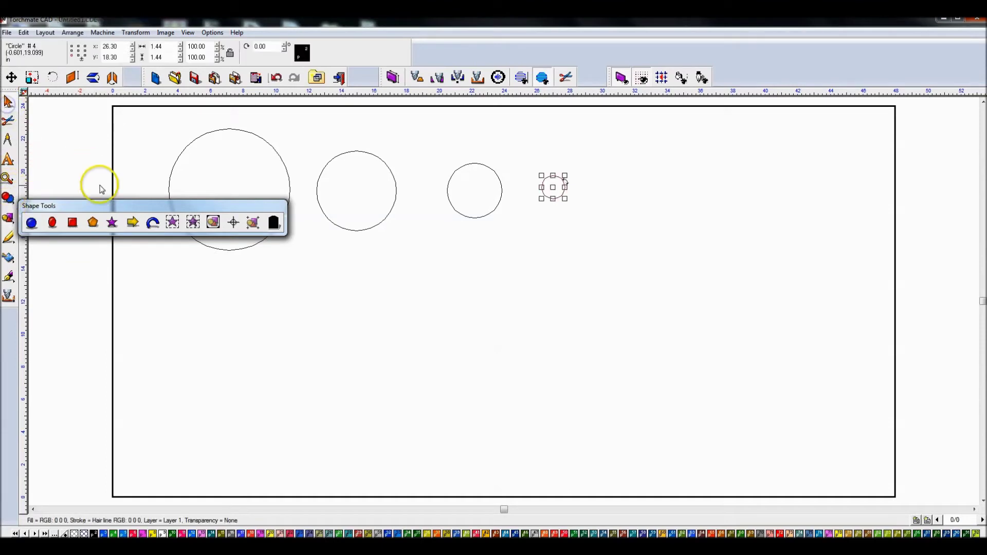
pyautogui.click(11, 202)
pyautogui.click(15, 219)
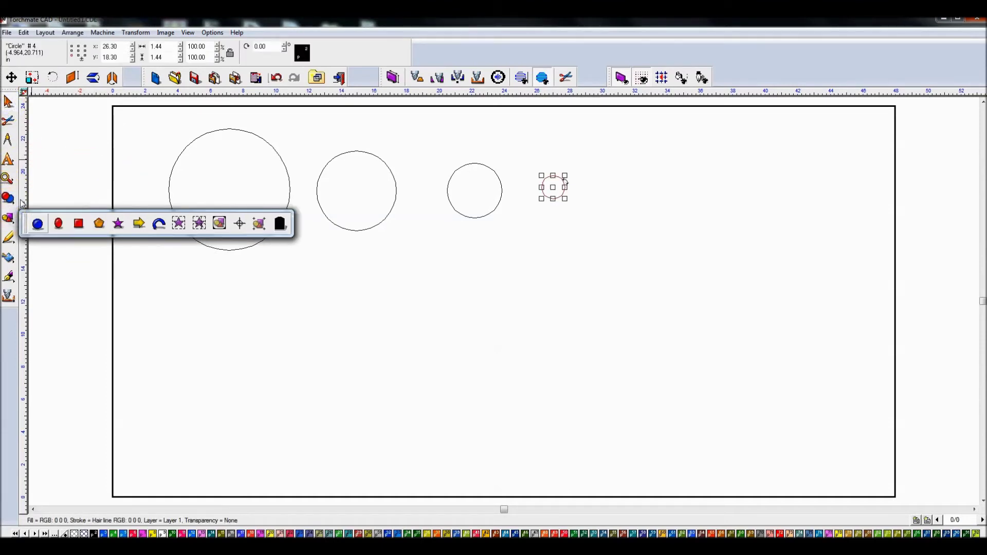
pyautogui.click(44, 148)
pyautogui.click(8, 100)
pyautogui.click(128, 146)
pyautogui.click(161, 150)
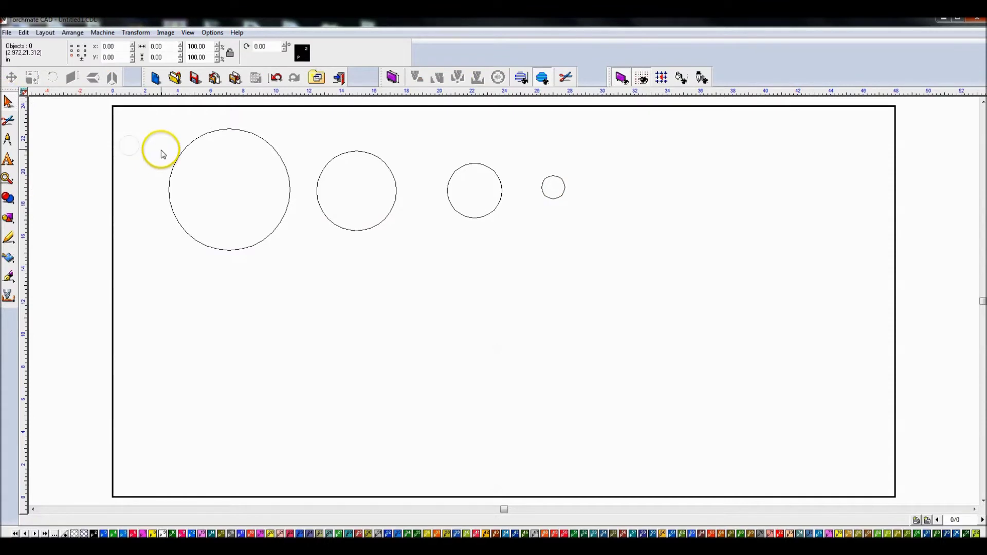
# Move all four circles together to the middle of the sheet, then deselect them.
pyautogui.moveTo(140, 118); pyautogui.dragTo(626, 300)
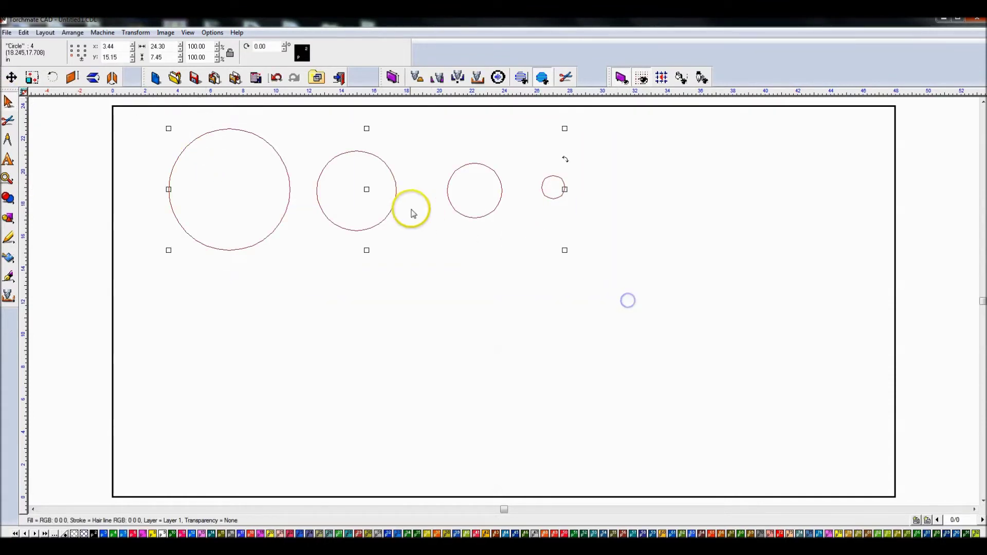
pyautogui.moveTo(367, 189); pyautogui.dragTo(486, 286)
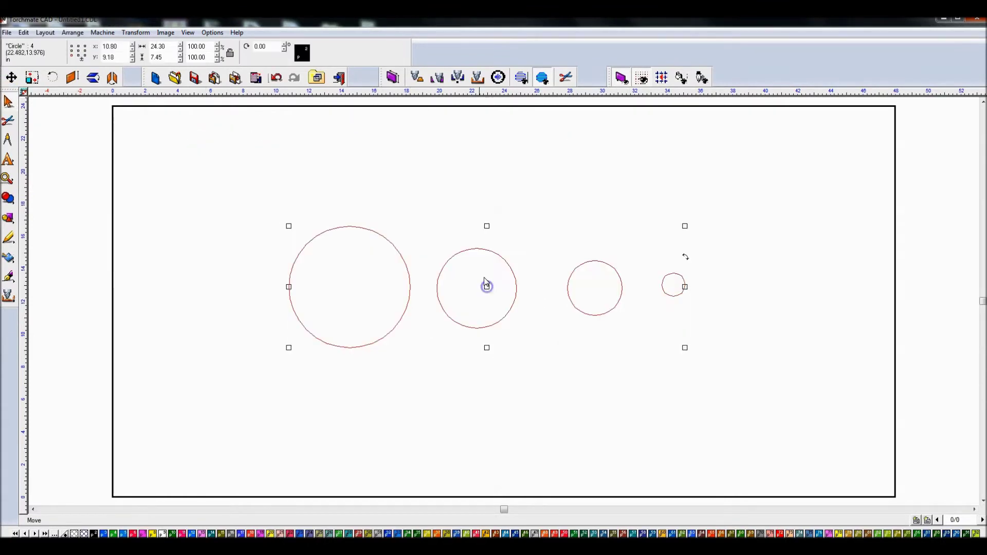
pyautogui.click(500, 193)
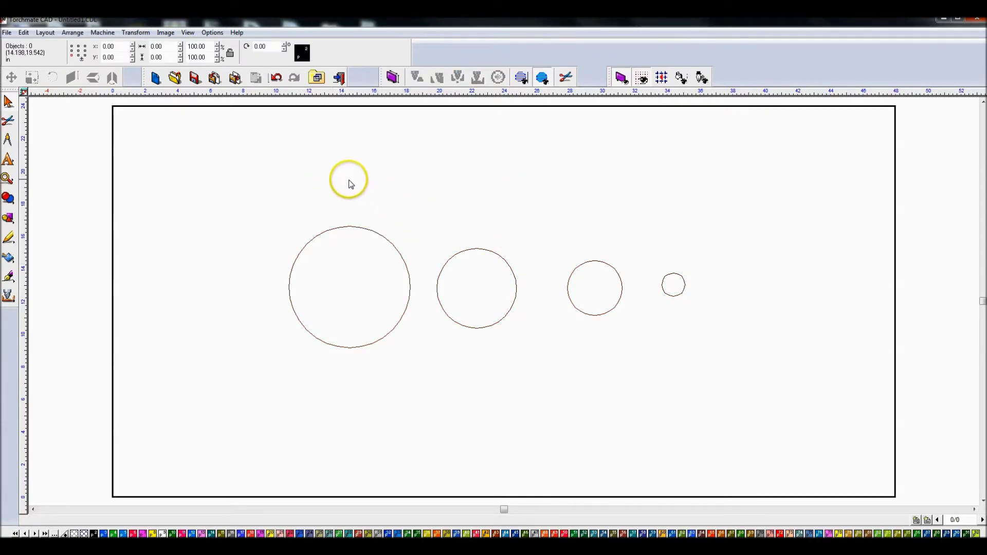
# Align all four circles concentrically with the Align command, and undo that alignment.
pyautogui.click(54, 33)
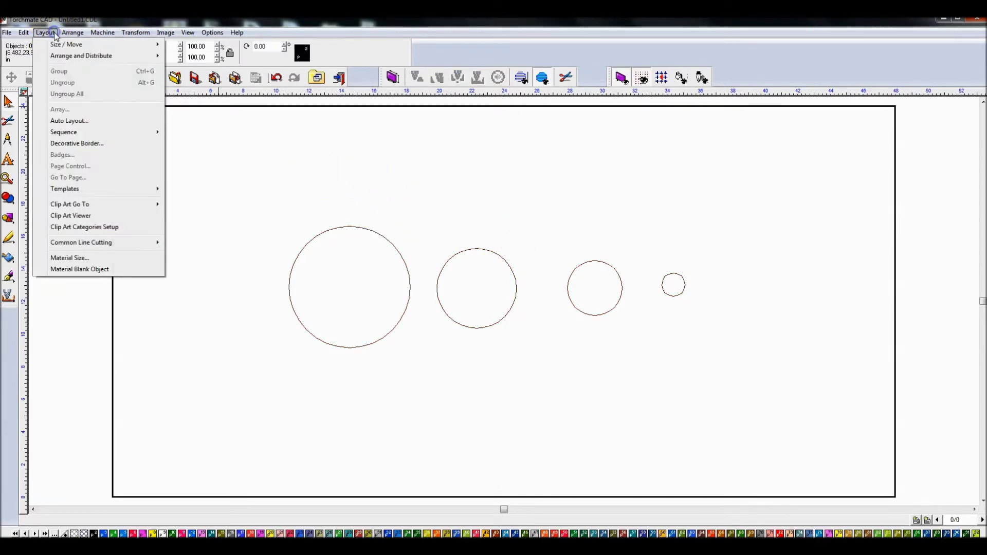
pyautogui.moveTo(65, 59)
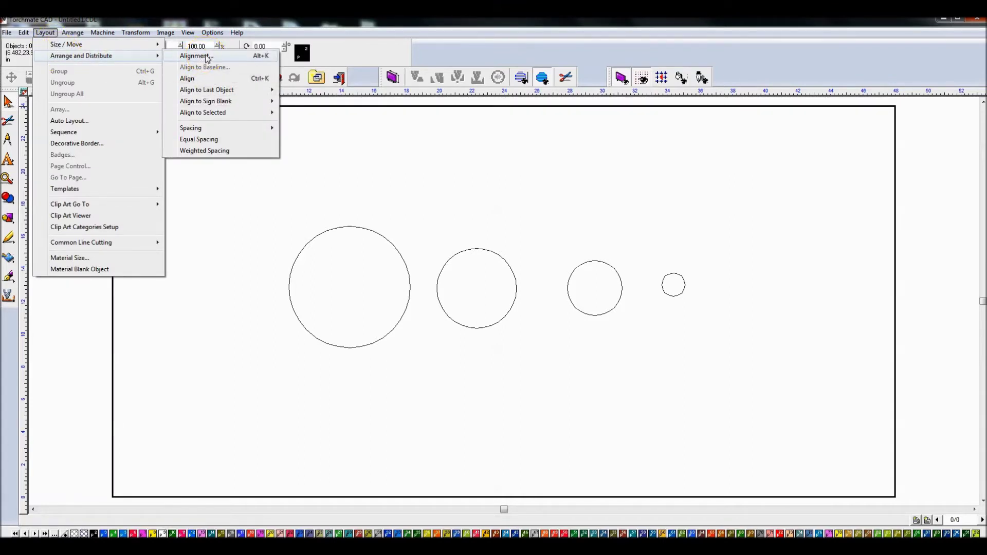
pyautogui.click(270, 60)
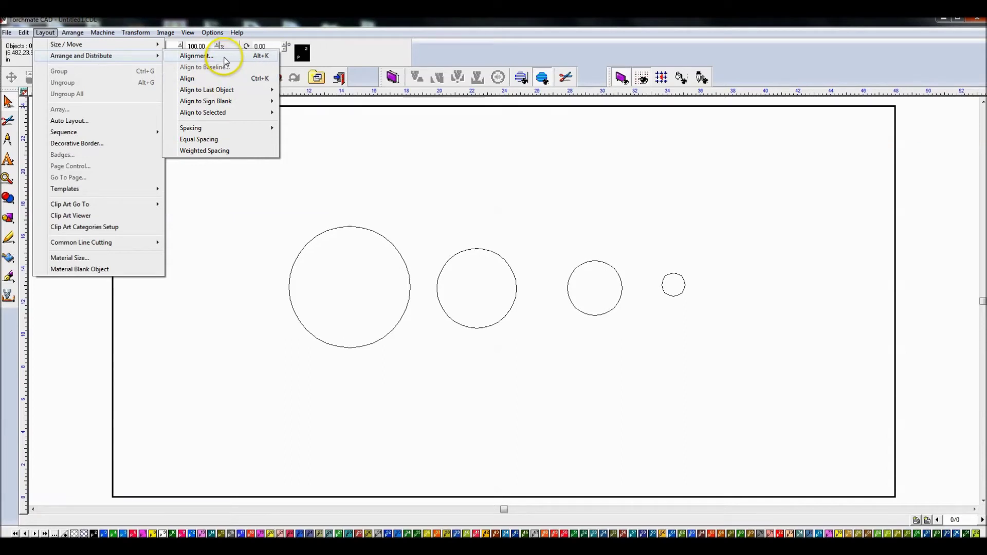
pyautogui.moveTo(225, 62); pyautogui.dragTo(221, 79)
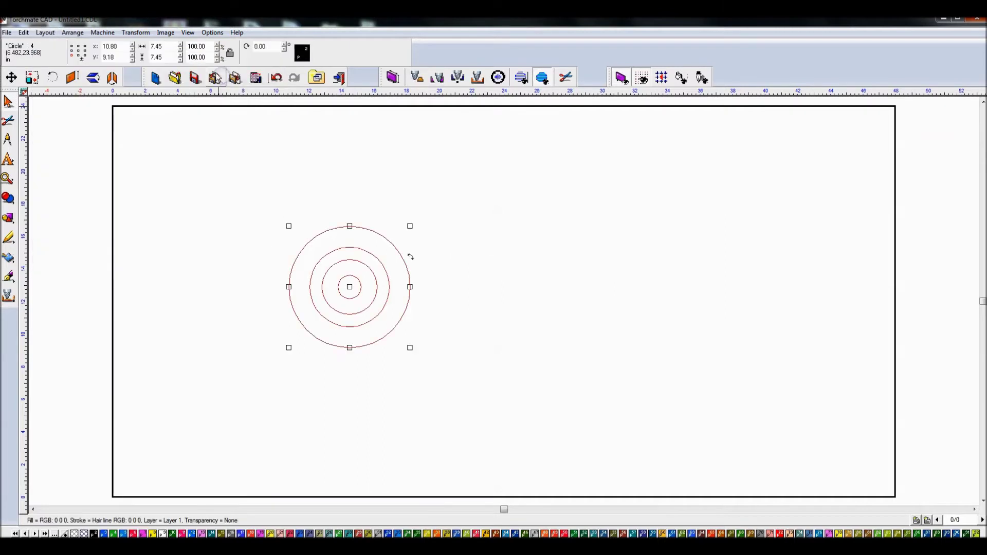
pyautogui.hotkey('ctrl', 'z')
# Start the Alignment tool on the four circles, examine its sign blank, grid, last object and equal spacing options, and exit without aligning.
pyautogui.click(53, 31)
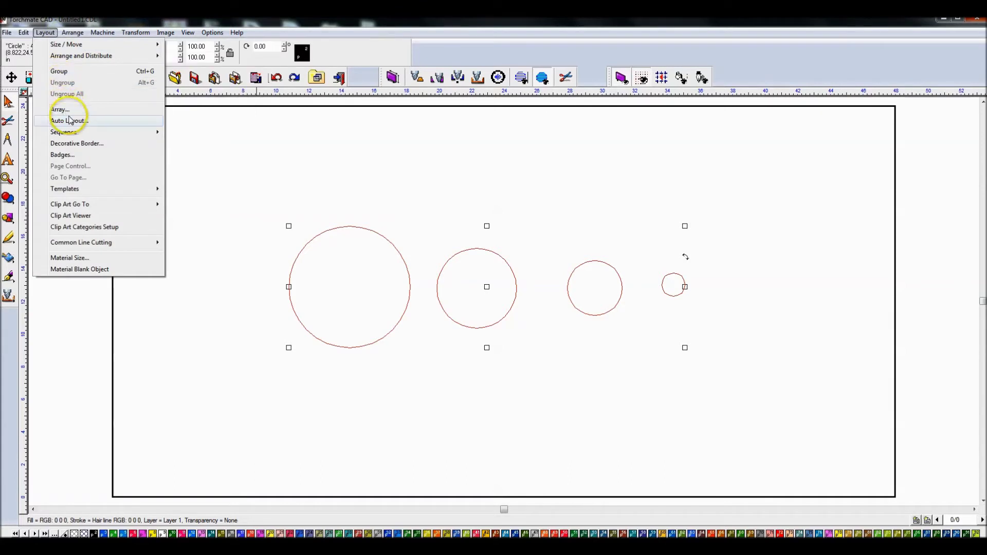
pyautogui.moveTo(121, 56)
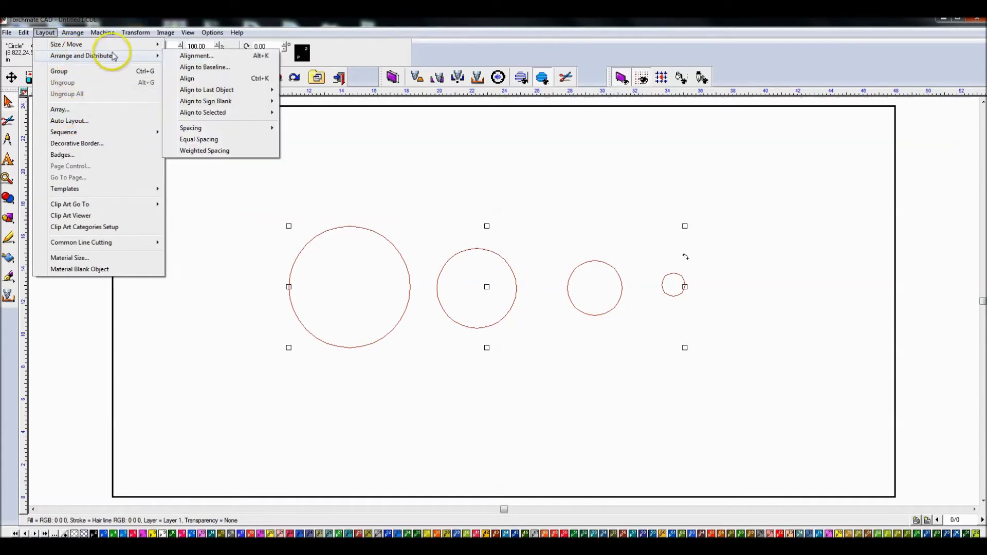
pyautogui.click(203, 56)
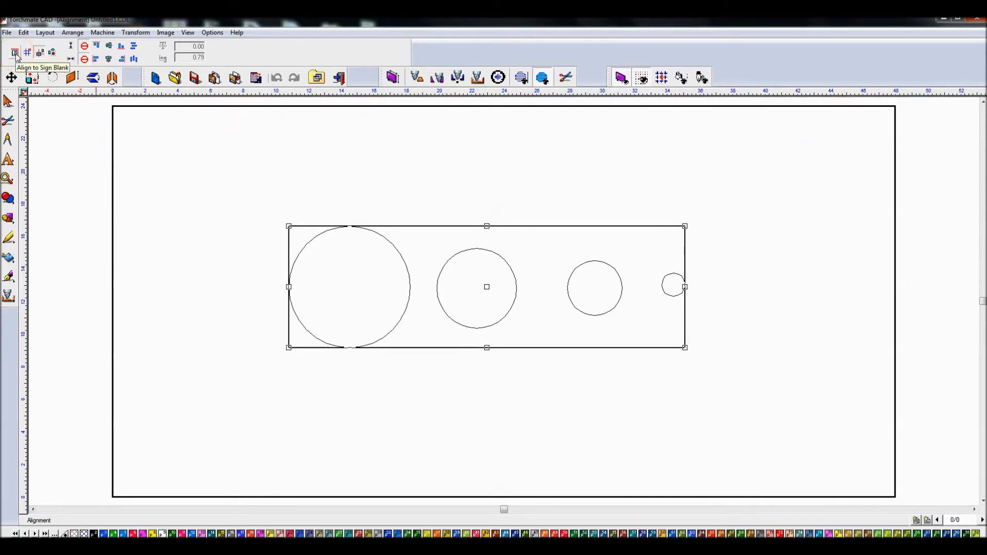
pyautogui.click(28, 53)
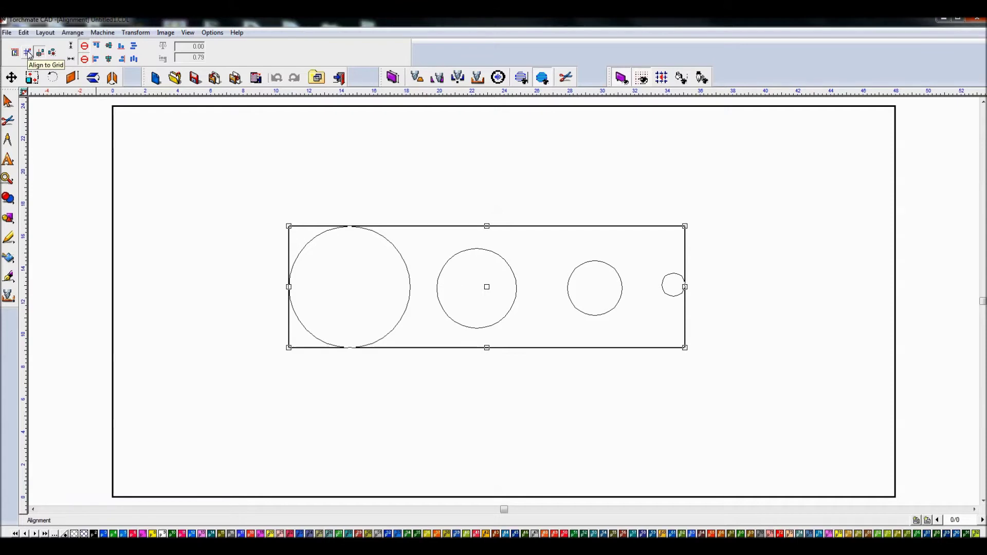
pyautogui.click(40, 53)
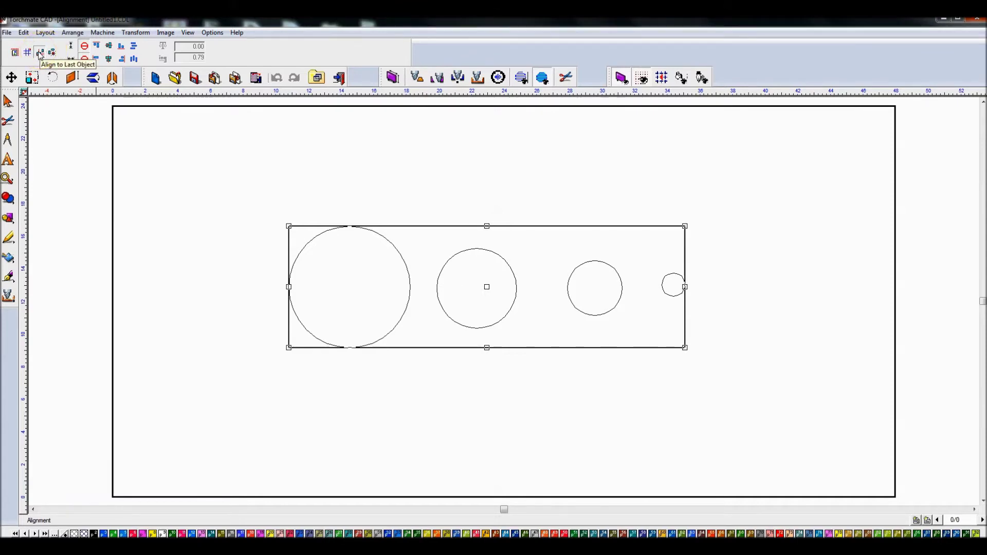
pyautogui.click(50, 53)
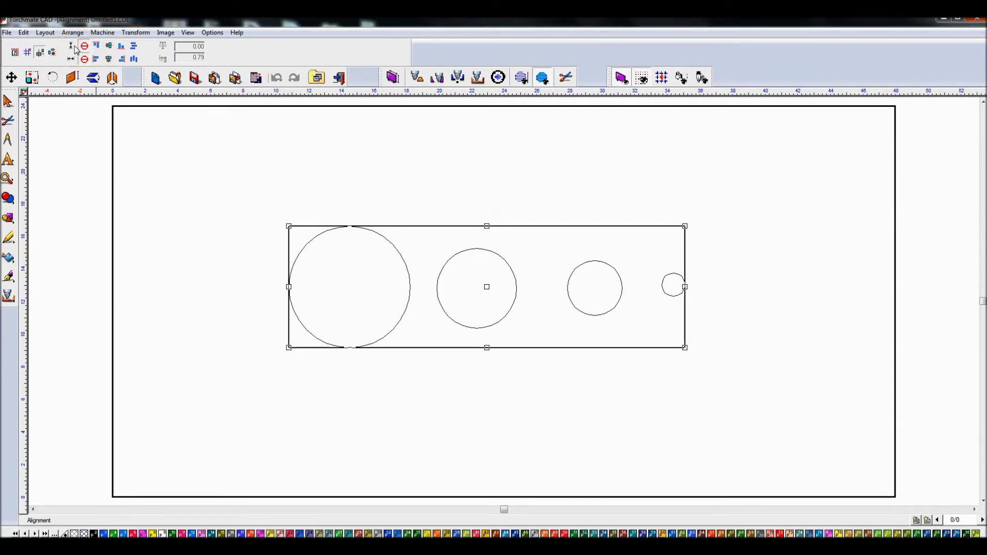
pyautogui.click(134, 48)
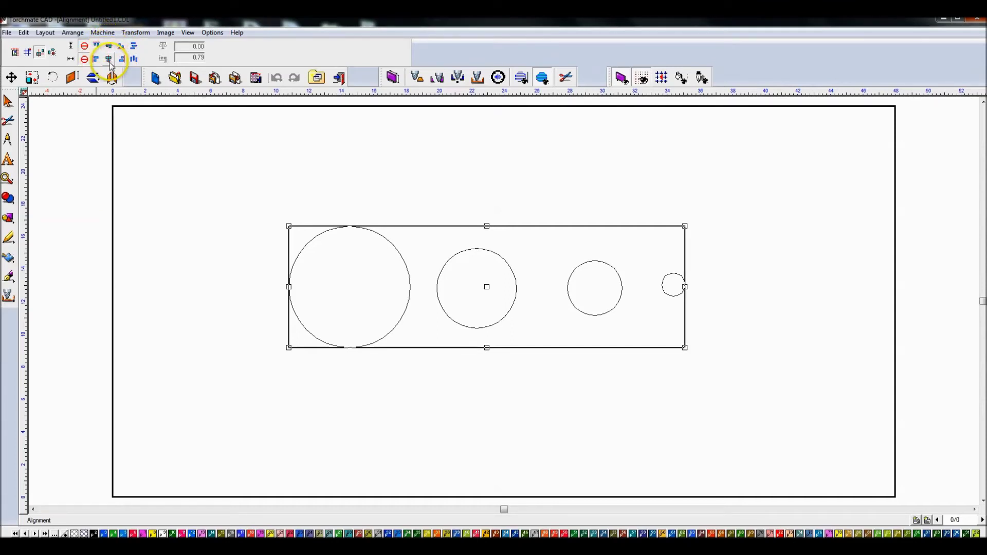
pyautogui.click(137, 48)
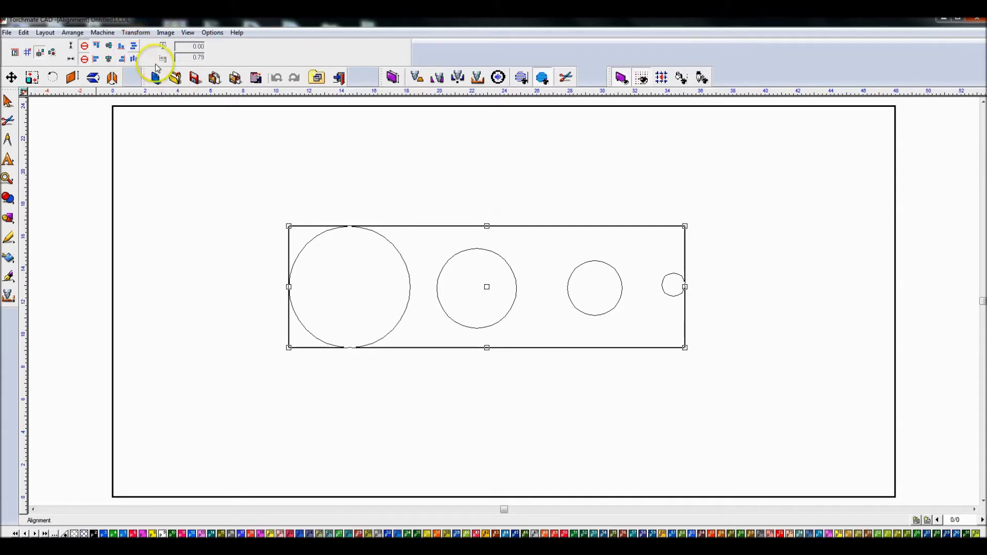
pyautogui.click(354, 188)
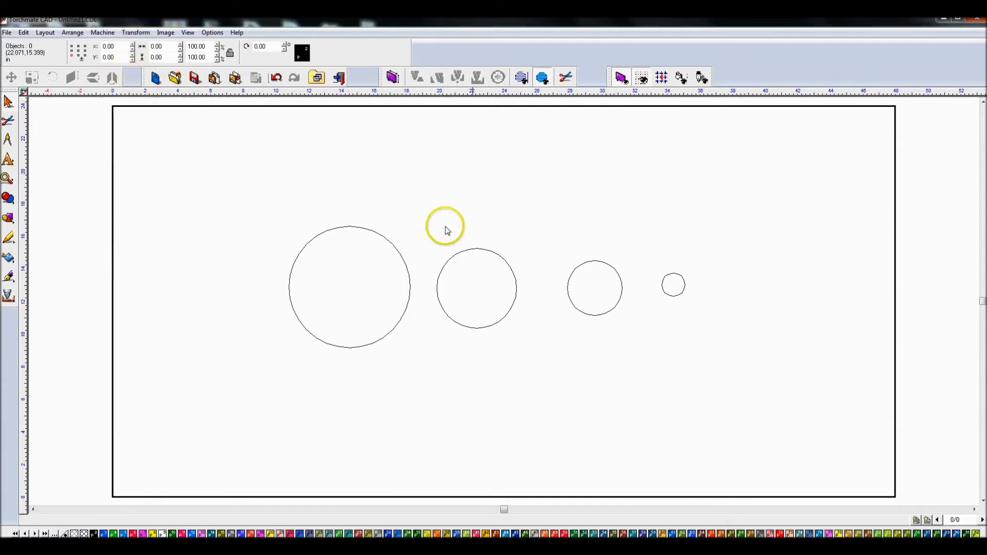
# Center the second-largest circle on the largest one both vertically and horizontally with the Alignment tool.
pyautogui.click(496, 254)
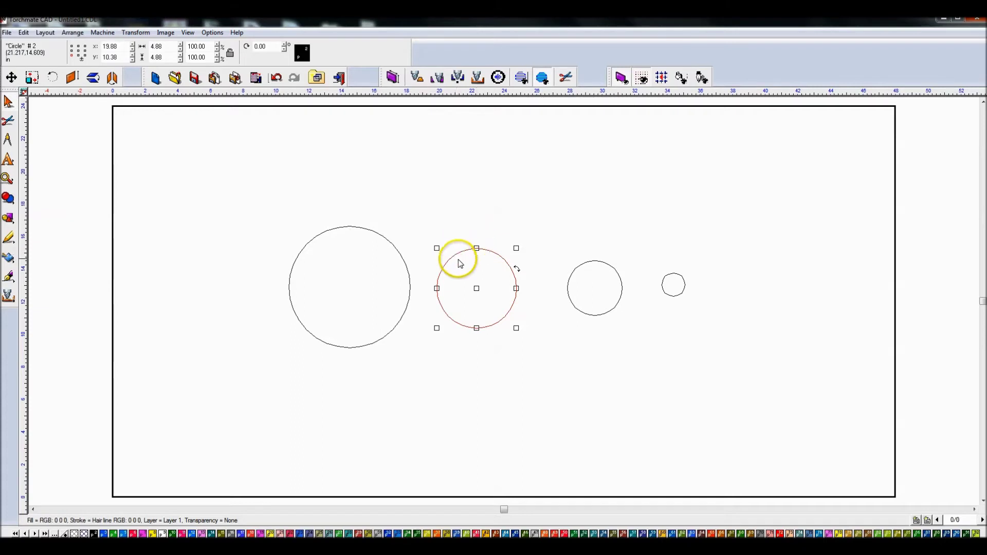
pyautogui.keyDown('shift'); pyautogui.click(362, 229); pyautogui.keyUp('shift')
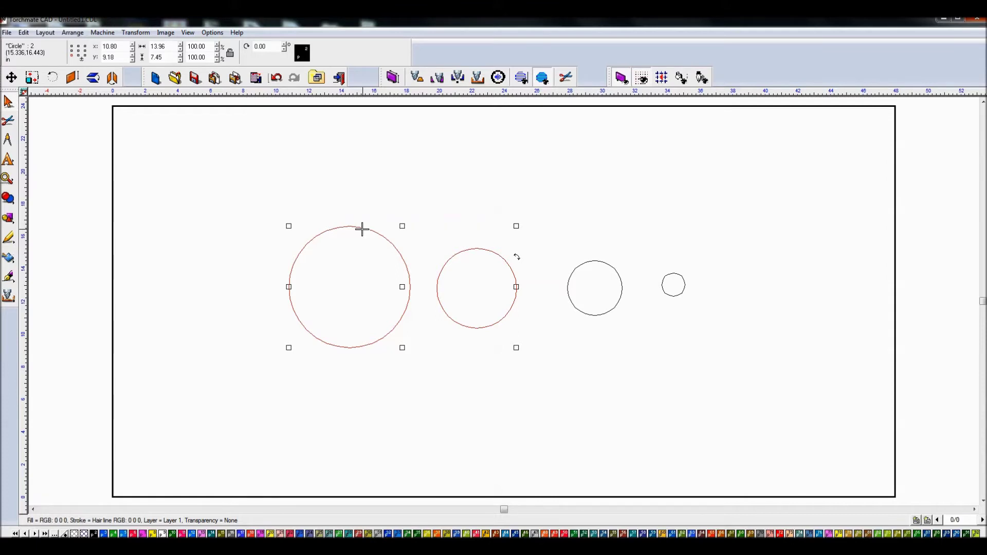
pyautogui.click(362, 229)
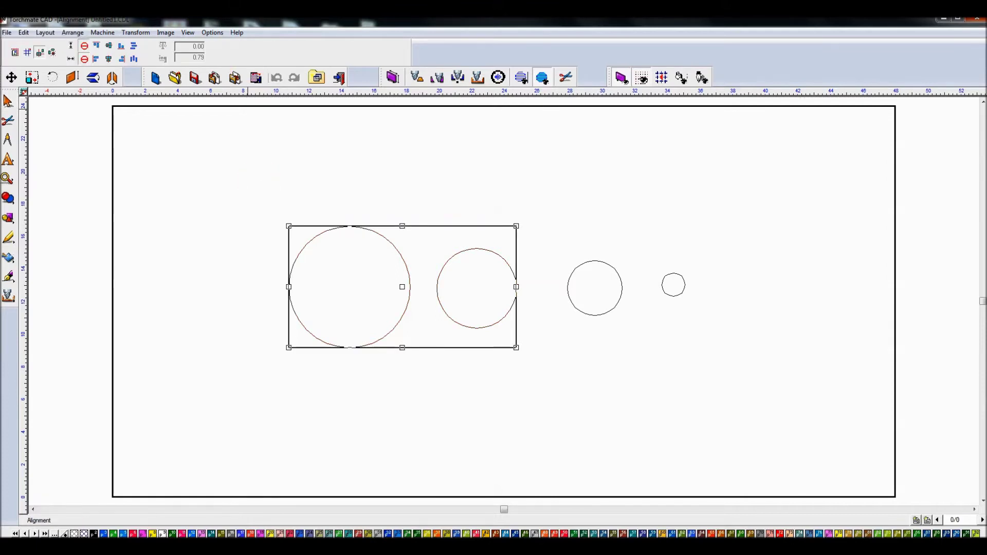
pyautogui.click(45, 32)
pyautogui.moveTo(59, 59)
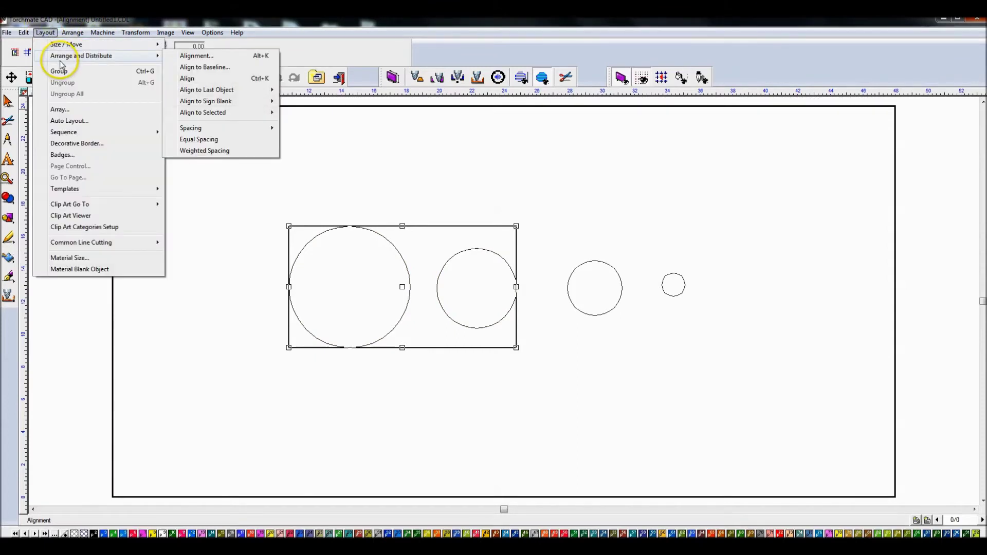
pyautogui.click(195, 56)
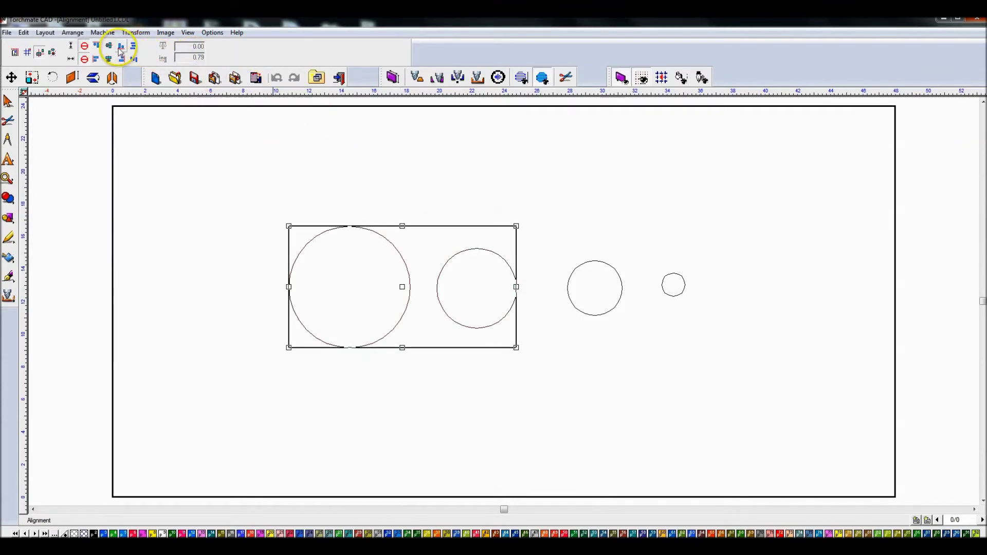
pyautogui.click(112, 49)
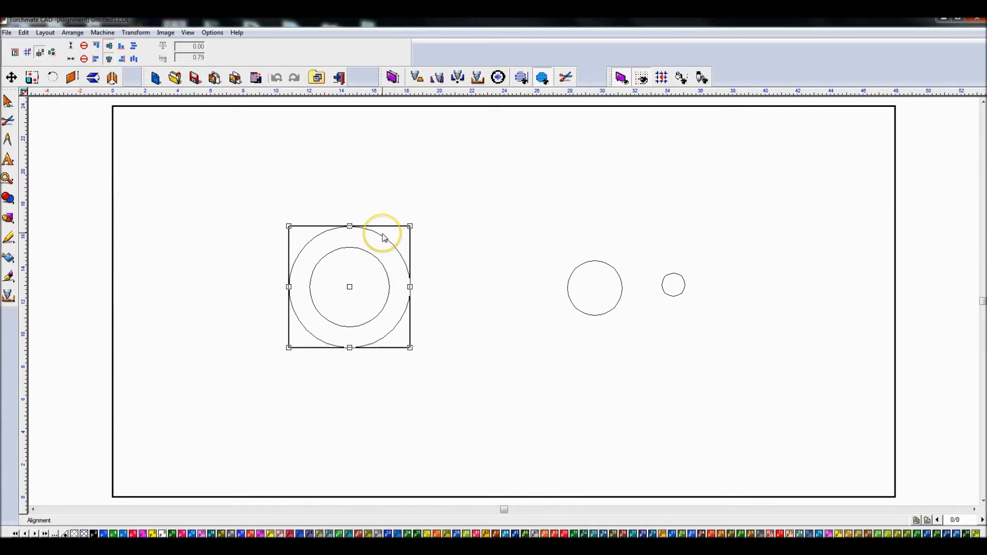
pyautogui.click(511, 282)
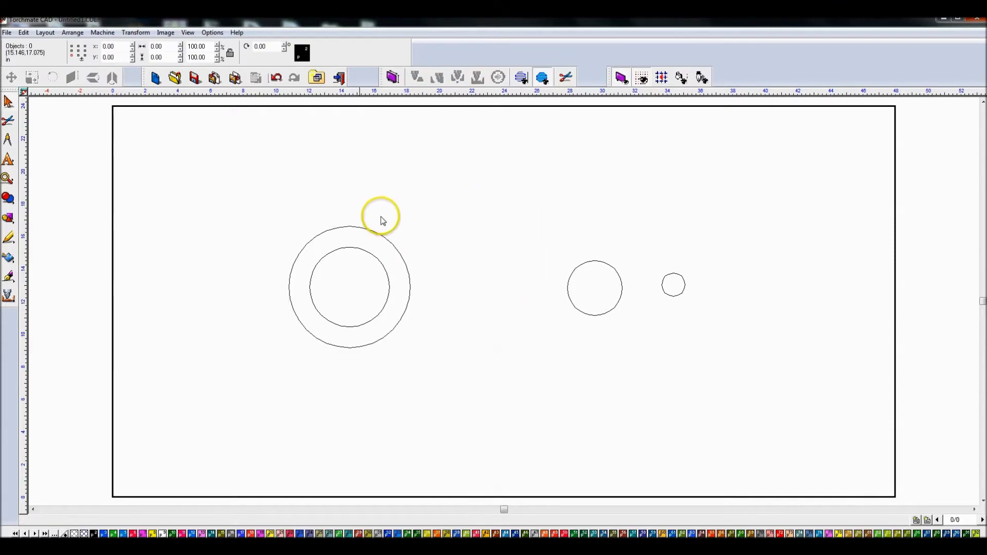
# Move the second-largest circle out of the largest one into the gap before the third circle.
pyautogui.moveTo(245, 246); pyautogui.dragTo(386, 284)
pyautogui.moveTo(749, 336); pyautogui.dragTo(754, 341)
pyautogui.moveTo(385, 270); pyautogui.dragTo(541, 261)
pyautogui.click(482, 193)
# Select the three smaller circles and the largest one last, center them all on it, and undo the centering.
pyautogui.moveTo(432, 192); pyautogui.dragTo(745, 362)
pyautogui.click(557, 288)
pyautogui.click(424, 260)
pyautogui.keyDown('shift'); pyautogui.click(397, 251); pyautogui.keyUp('shift')
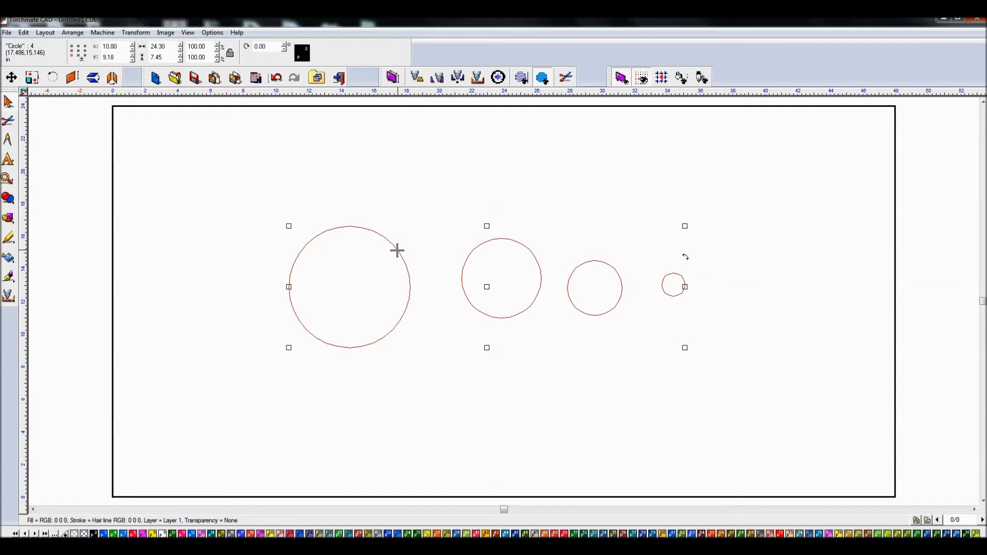
pyautogui.press('F9')
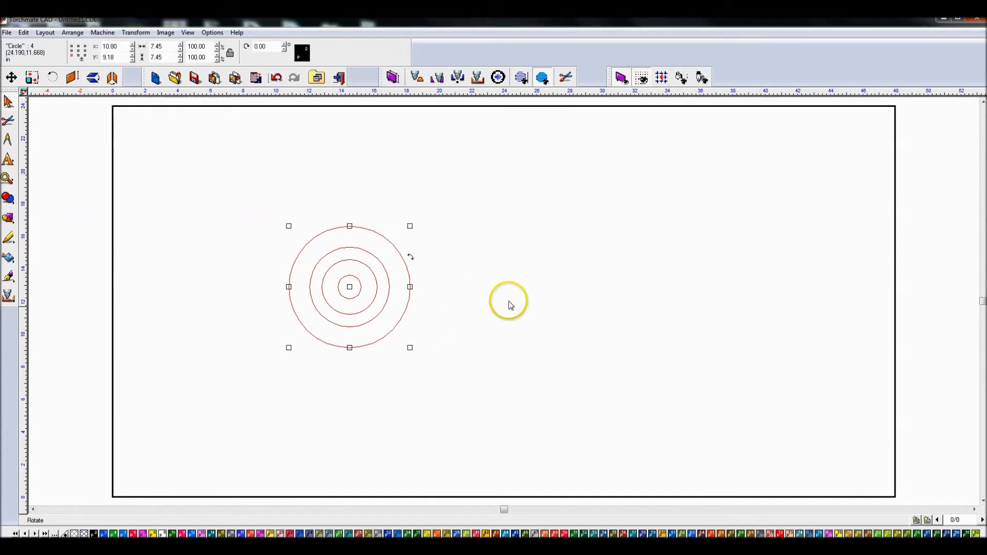
pyautogui.click(534, 292)
pyautogui.hotkey('ctrl', 'z')
pyautogui.click(432, 211)
pyautogui.moveTo(223, 151); pyautogui.dragTo(624, 411)
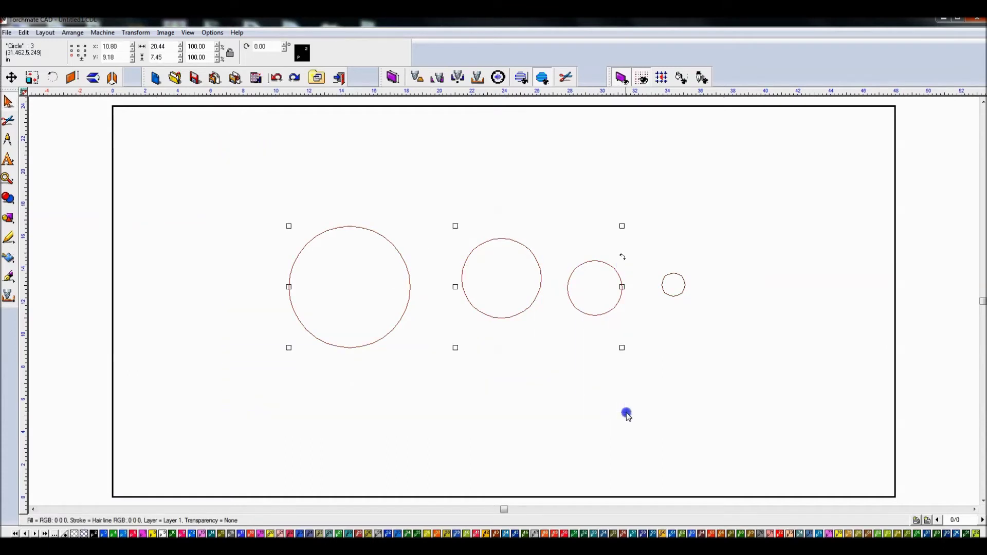
pyautogui.keyDown('shift'); pyautogui.click(662, 284); pyautogui.keyUp('shift')
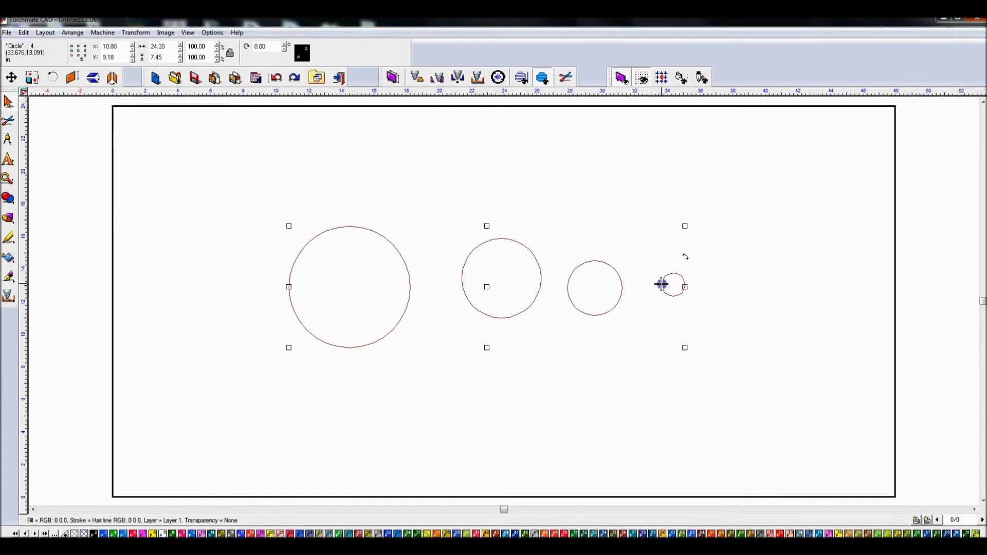
pyautogui.click(655, 283)
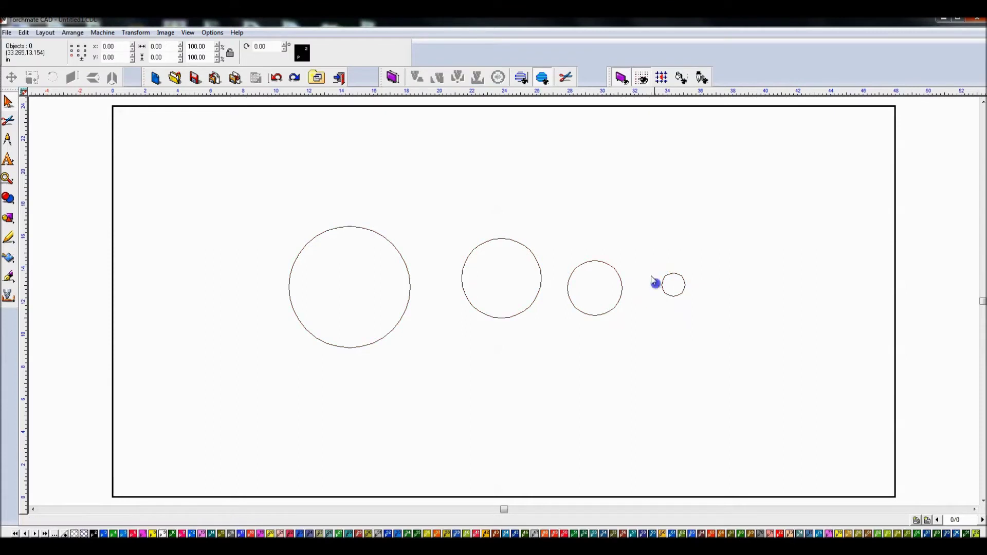
# Select all four circles with the third-largest last, center them on it, and move the concentric group toward the sheet's left side.
pyautogui.moveTo(252, 187); pyautogui.dragTo(564, 455)
pyautogui.keyDown('shift'); pyautogui.click(673, 275); pyautogui.keyUp('shift')
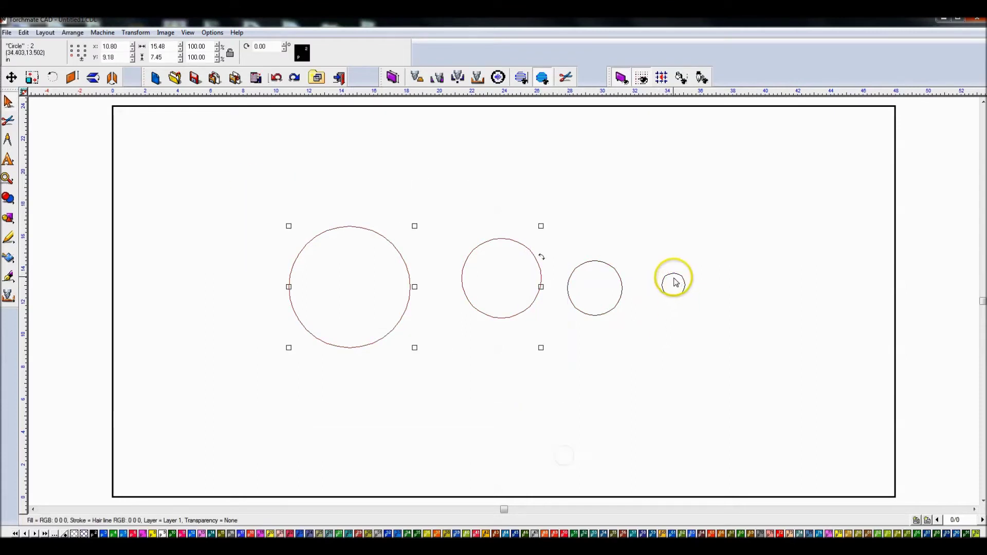
pyautogui.keyDown('shift'); pyautogui.click(606, 262); pyautogui.keyUp('shift')
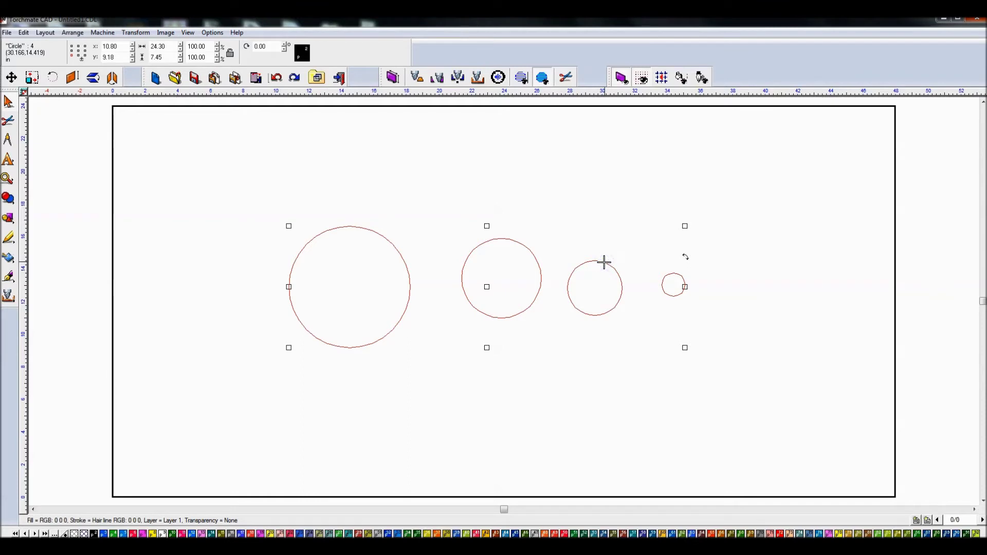
pyautogui.press('F9')
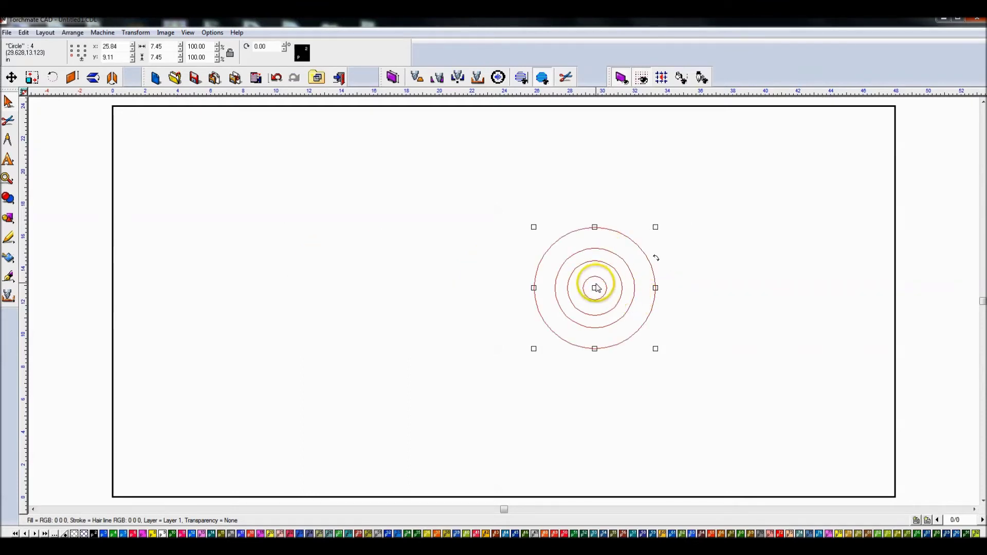
pyautogui.moveTo(594, 288); pyautogui.dragTo(363, 288)
pyautogui.click(511, 283)
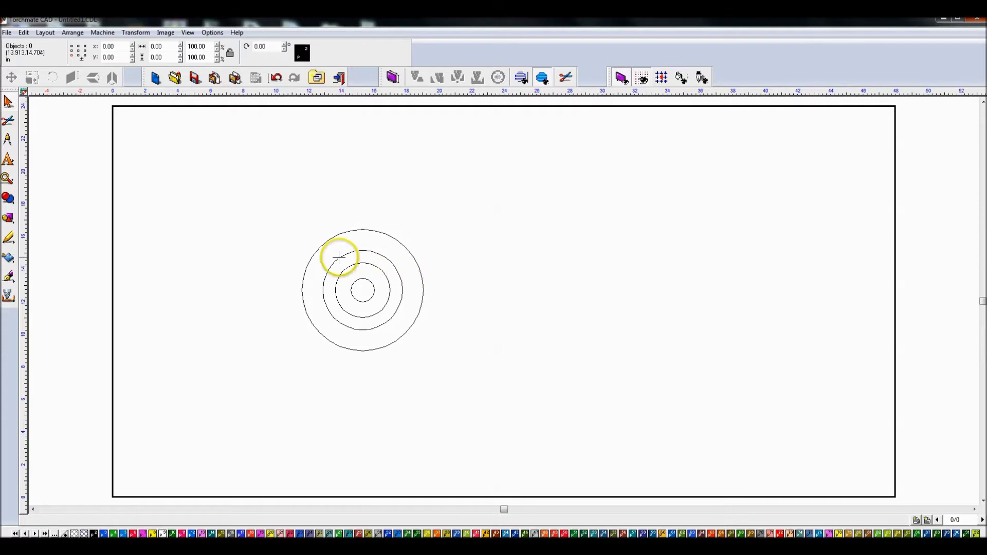
pyautogui.click(265, 233)
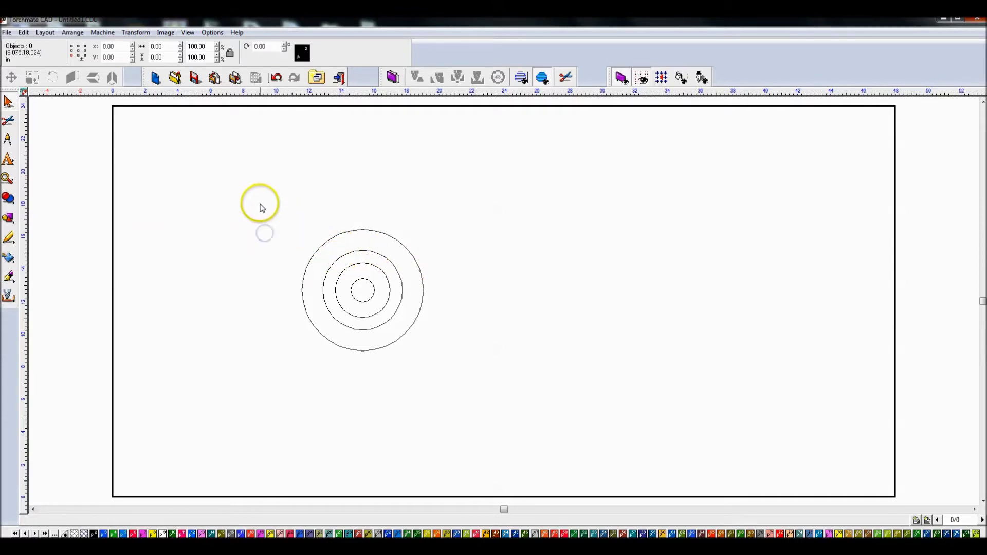
pyautogui.click(342, 262)
pyautogui.moveTo(273, 229); pyautogui.dragTo(459, 344)
pyautogui.press('Delete')
pyautogui.hotkey('ctrl', 'z')
# Move the three inner circles together out of the largest circle to the open area on its right.
pyautogui.moveTo(256, 247); pyautogui.dragTo(441, 339)
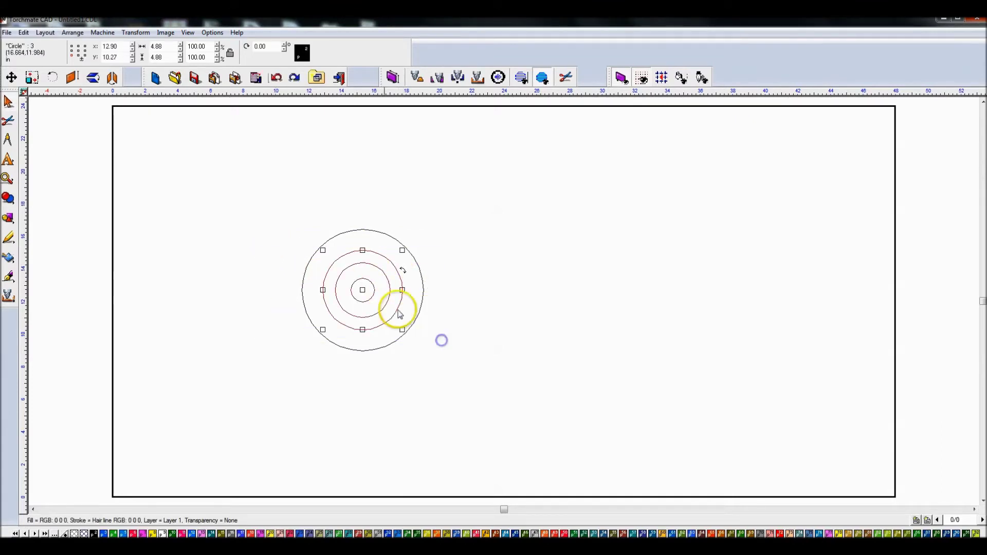
pyautogui.moveTo(364, 287); pyautogui.dragTo(588, 281)
pyautogui.click(113, 233)
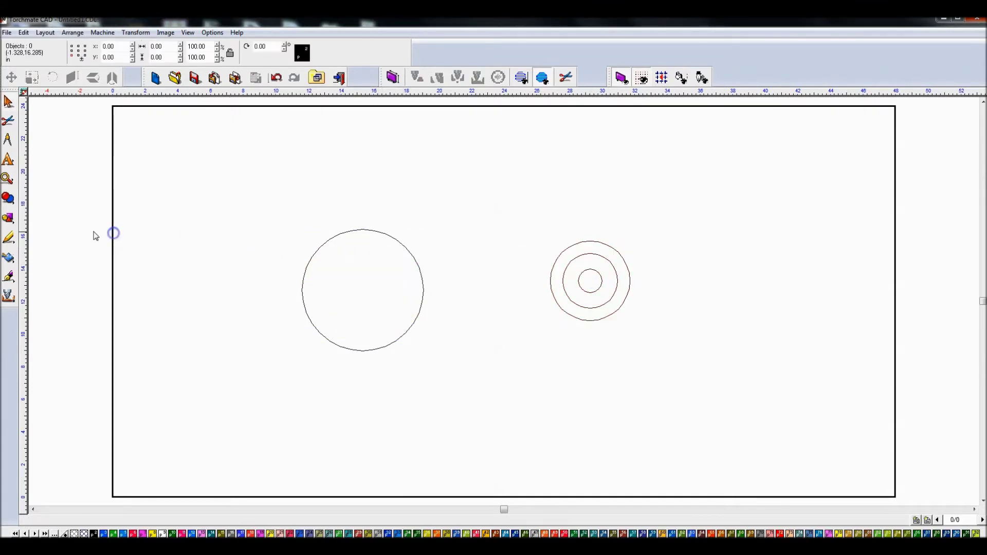
# Draw a star with an outer radius of about 2.65 in to the left of the largest circle.
pyautogui.click(11, 222)
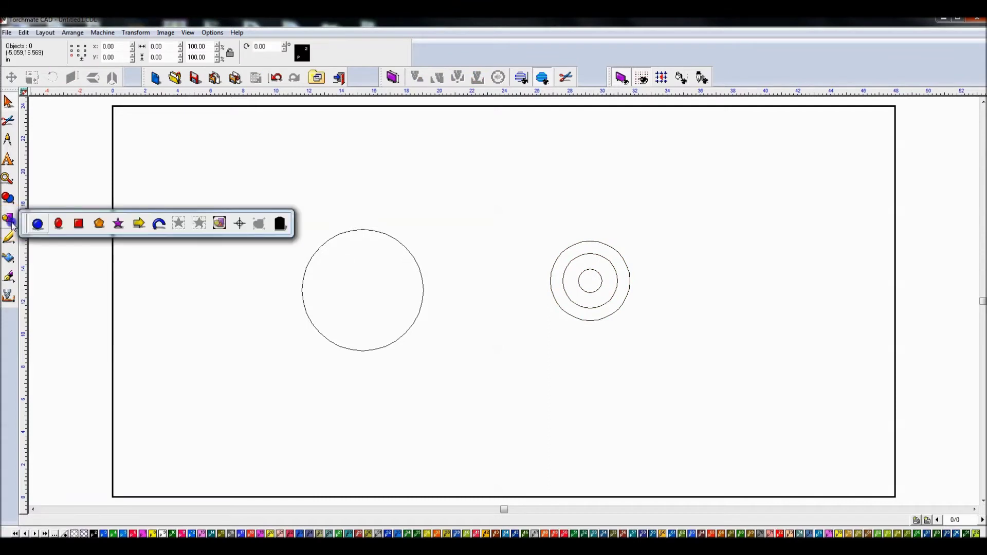
pyautogui.click(118, 223)
pyautogui.moveTo(194, 262); pyautogui.dragTo(221, 296)
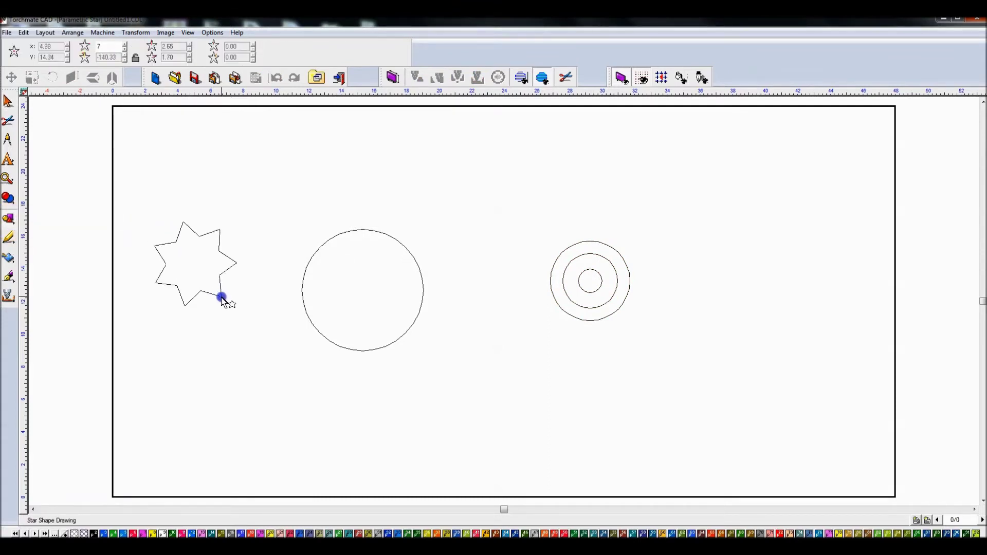
# Set the star to 5 points and a rotation angle of 0, and move it above the gap between the circles.
pyautogui.click(101, 47)
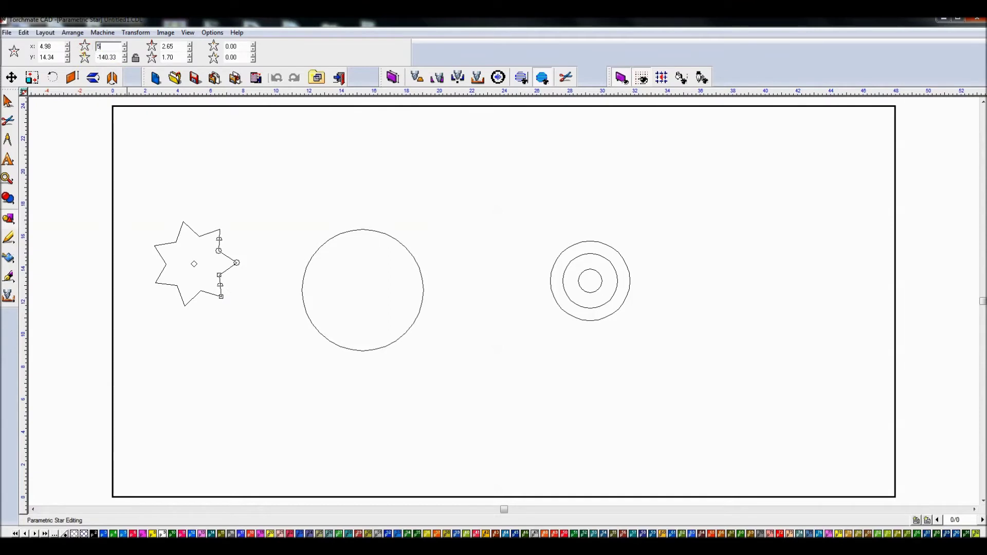
pyautogui.write('5')
pyautogui.click(119, 57)
pyautogui.write('0')
pyautogui.press('Return')
pyautogui.click(8, 102)
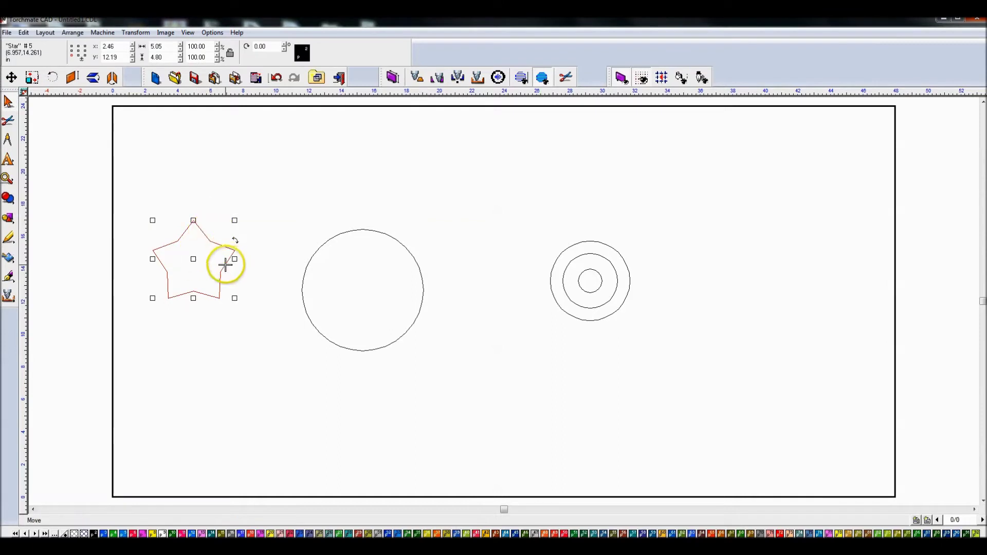
pyautogui.moveTo(195, 260); pyautogui.dragTo(475, 213)
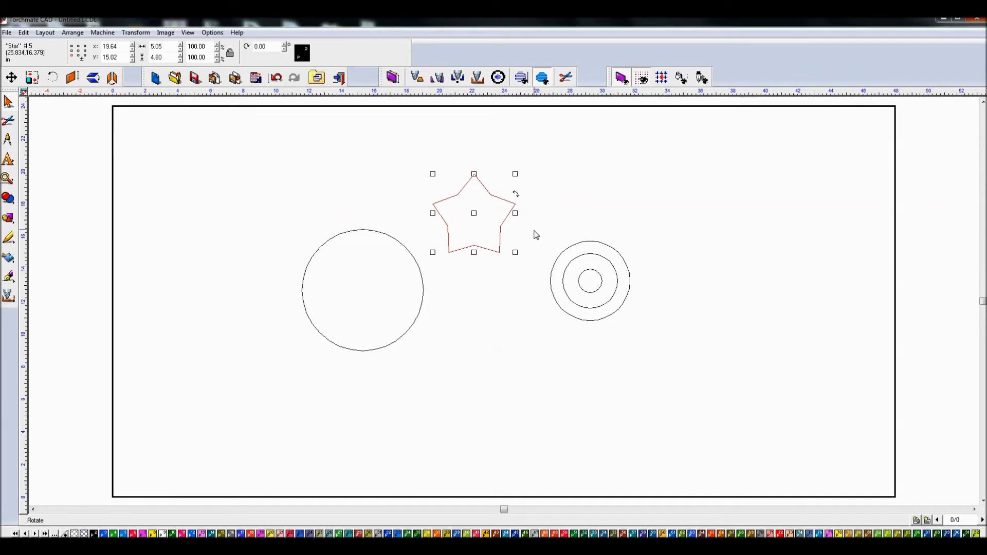
# Center the star vertically and horizontally on the largest circle with the Alignment tool, selecting the circle last.
pyautogui.click(478, 247)
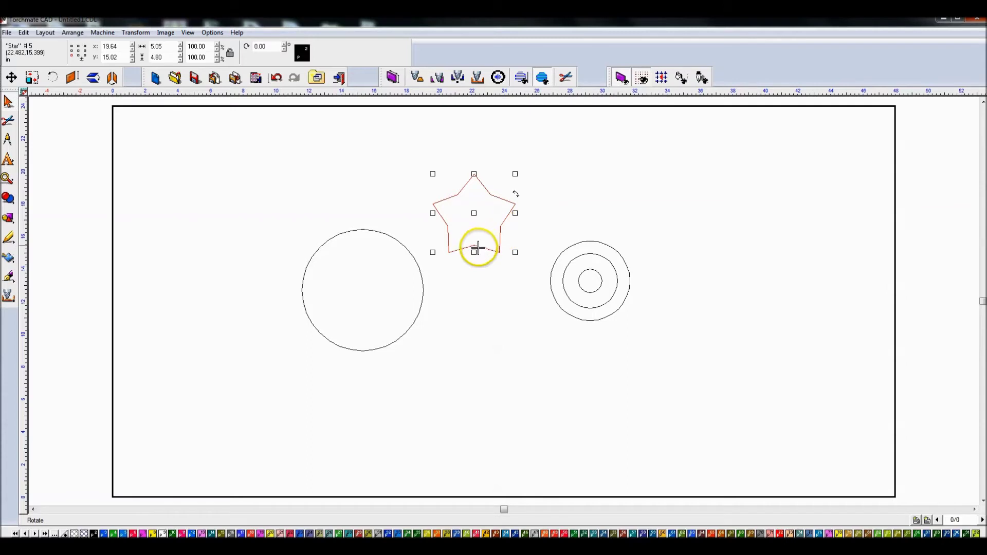
pyautogui.keyDown('shift'); pyautogui.click(399, 242); pyautogui.keyUp('shift')
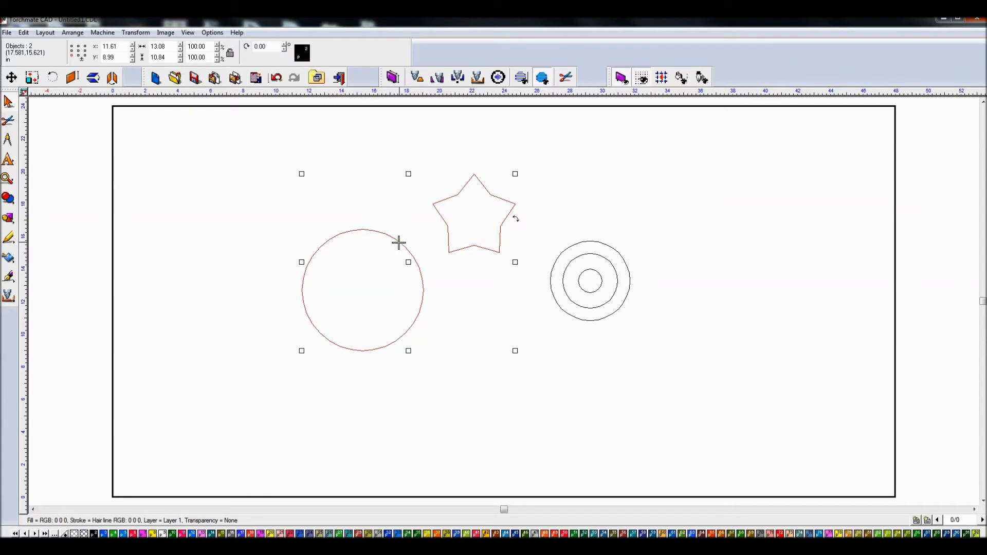
pyautogui.press('F9')
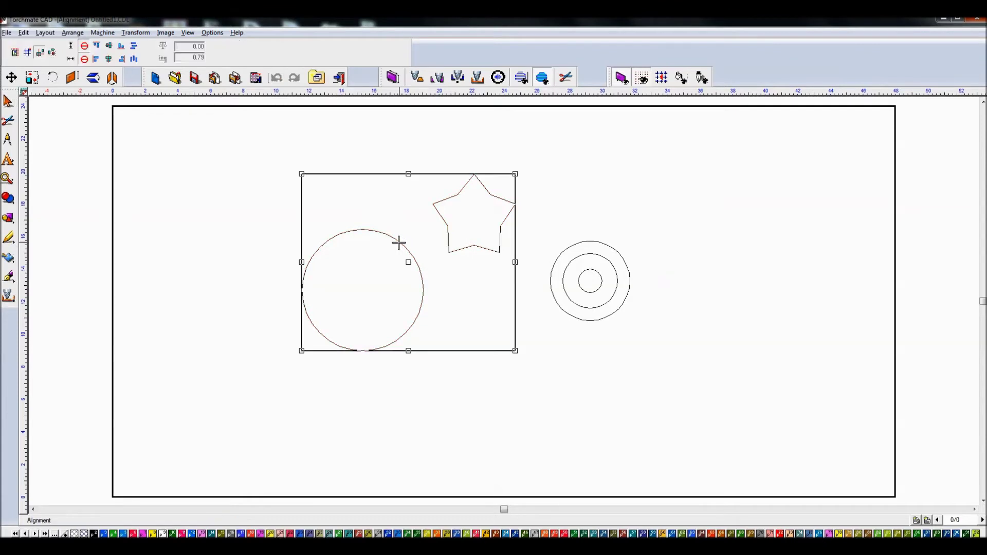
pyautogui.click(109, 46)
pyautogui.click(108, 60)
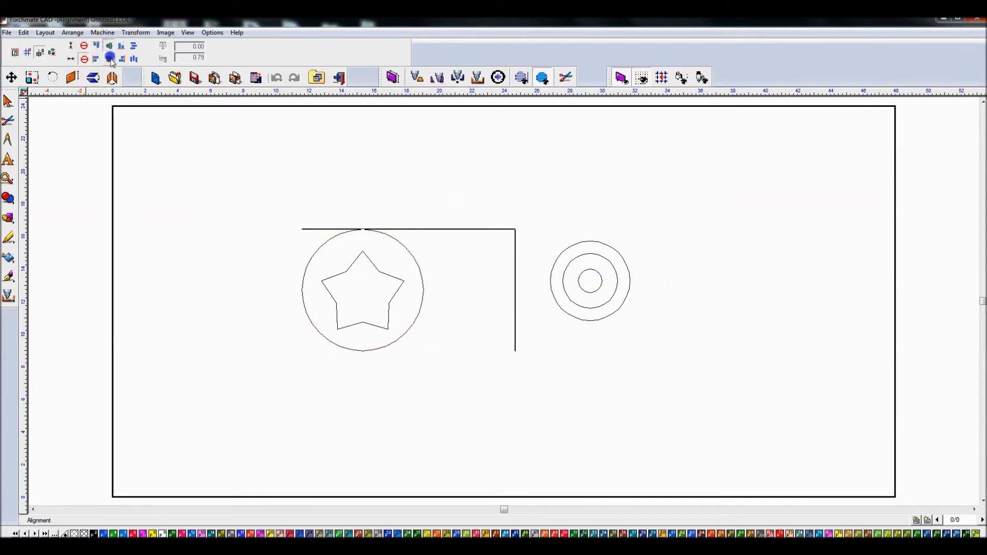
pyautogui.click(441, 240)
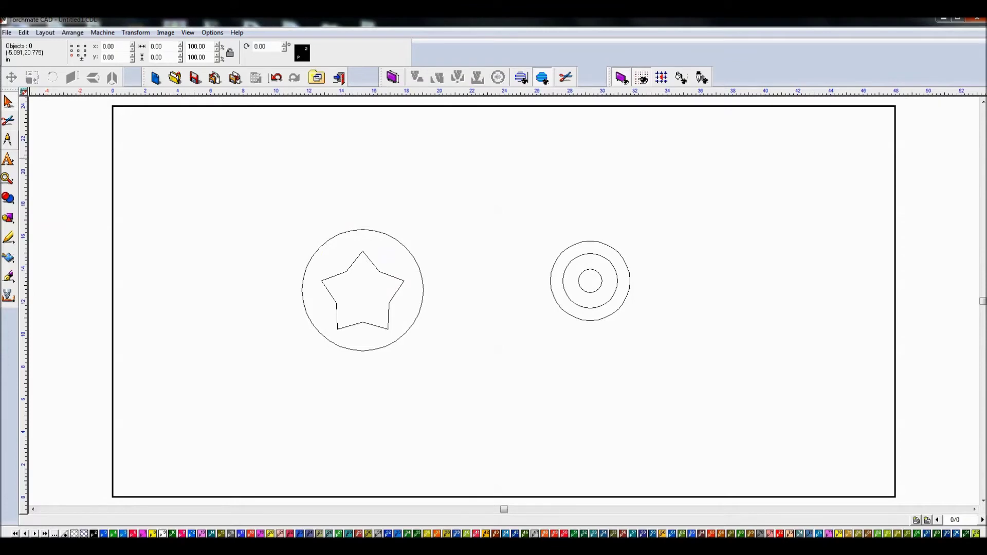
# Measure the distance from the star's top point to the top of the surrounding circle.
pyautogui.click(10, 139)
pyautogui.click(38, 140)
pyautogui.scroll(3, 364, 249)
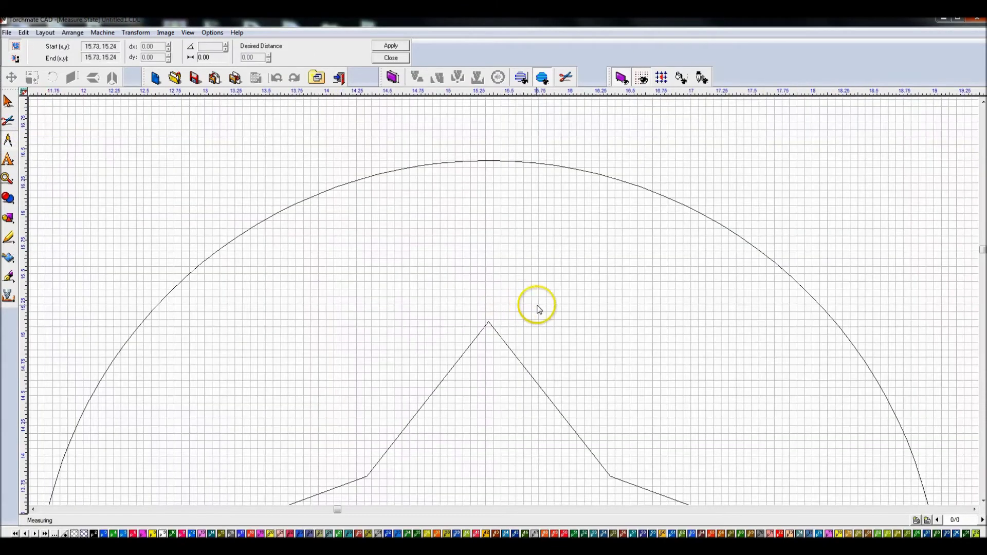
pyautogui.click(490, 160)
pyautogui.click(390, 58)
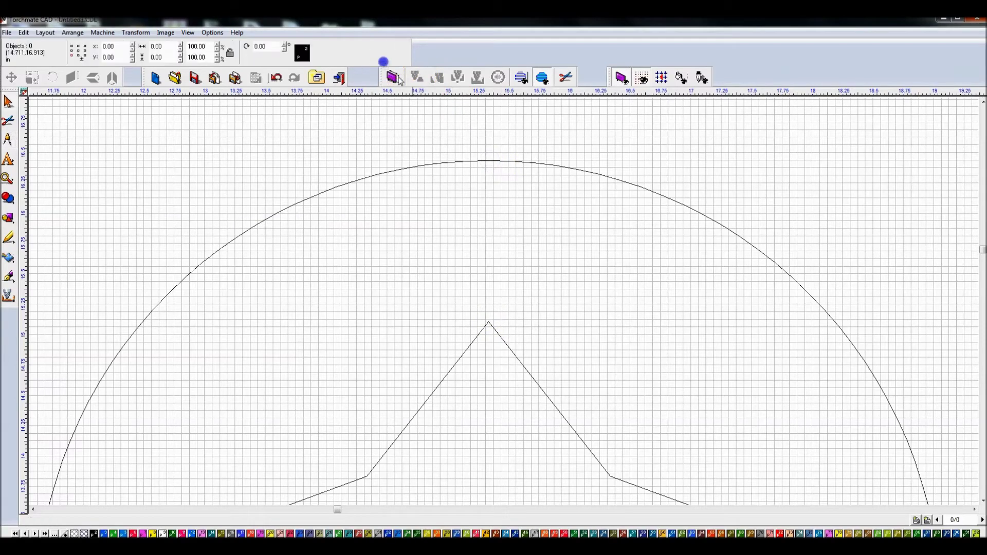
# Measure the distance from the star's lower-left point to the surrounding circle.
pyautogui.scroll(-5, 546, 366)
pyautogui.scroll(2, 503, 302)
pyautogui.click(18, 133)
pyautogui.click(39, 145)
pyautogui.scroll(4, 478, 309)
pyautogui.scroll(2, 469, 343)
pyautogui.click(483, 274)
pyautogui.click(381, 414)
pyautogui.click(388, 57)
# Select the star and its surrounding circle alternately to compare the center points of their bounding boxes.
pyautogui.scroll(-3, 568, 288)
pyautogui.scroll(2, 505, 304)
pyautogui.scroll(-2, 506, 304)
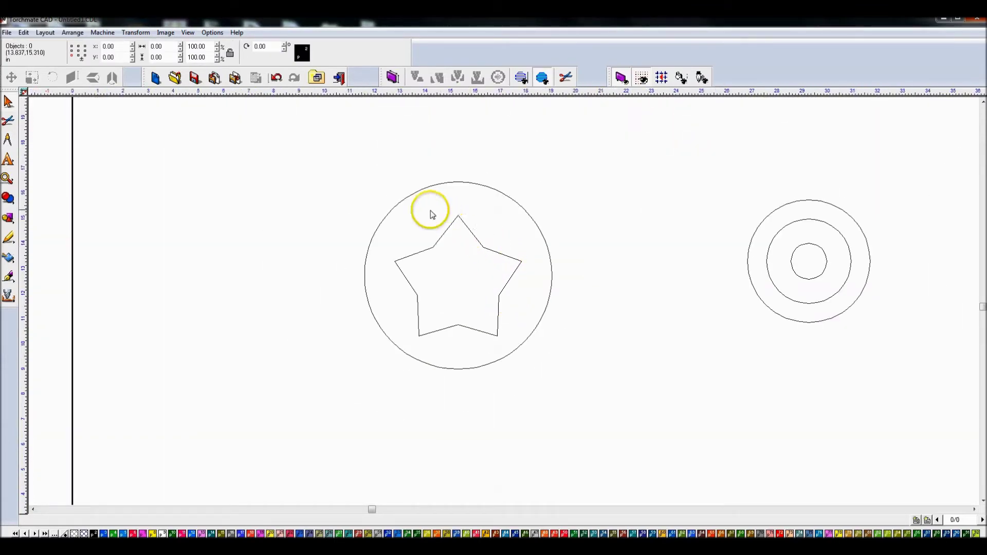
pyautogui.click(493, 252)
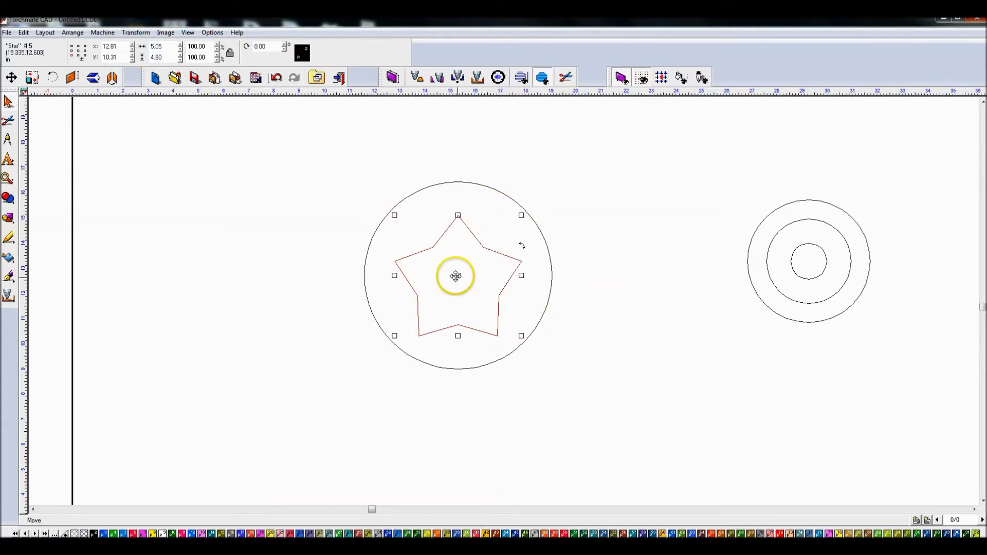
pyautogui.click(491, 186)
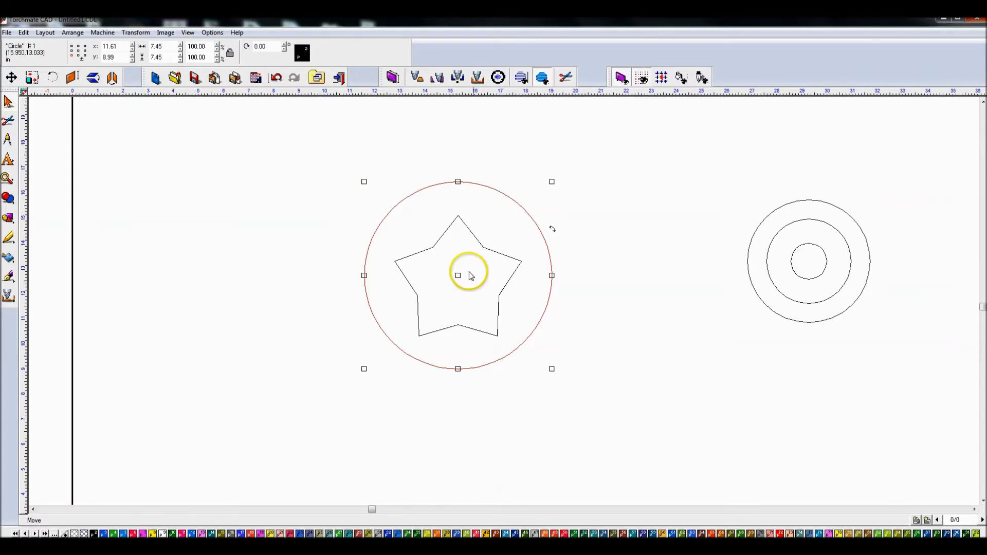
pyautogui.click(487, 249)
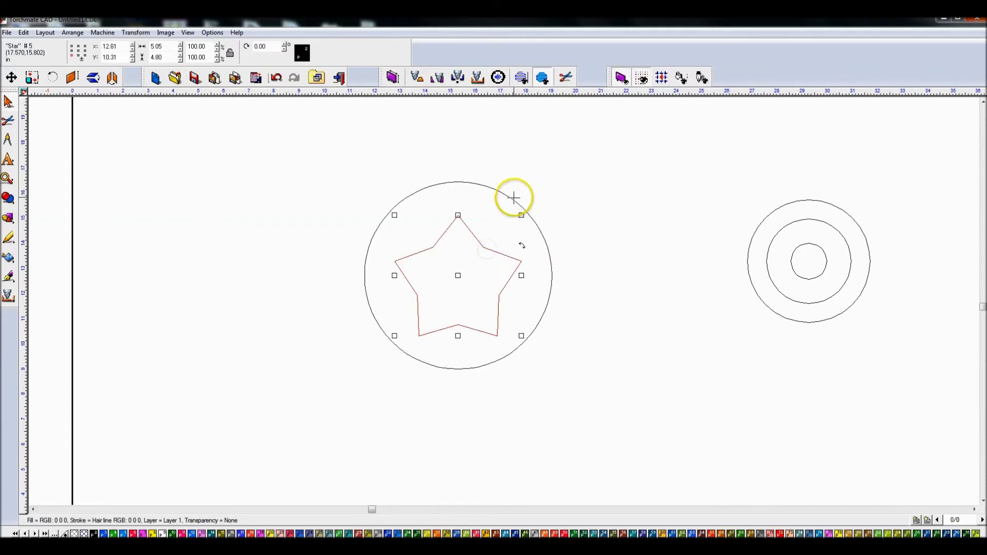
pyautogui.click(515, 198)
pyautogui.click(512, 201)
pyautogui.click(489, 250)
pyautogui.click(512, 199)
pyautogui.click(492, 248)
pyautogui.click(512, 199)
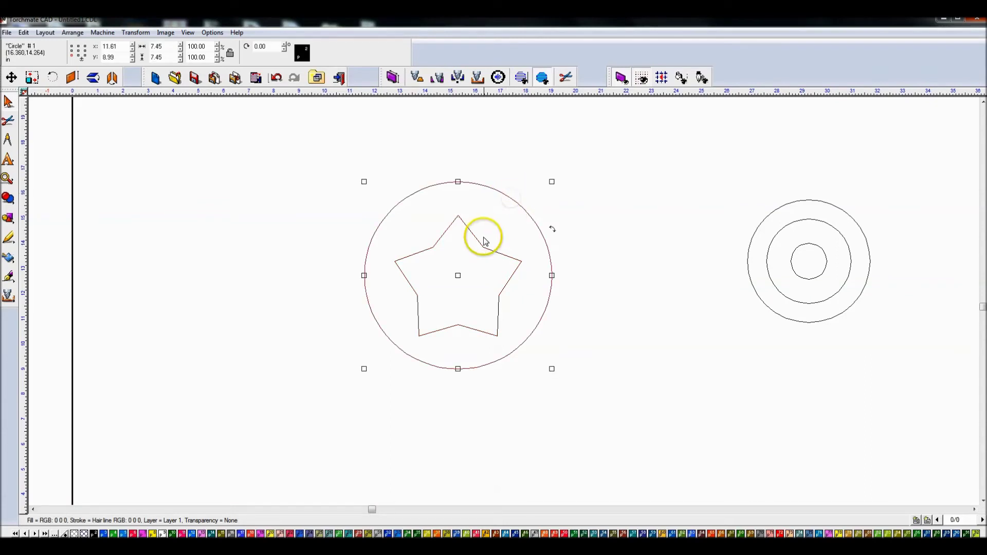
pyautogui.click(471, 231)
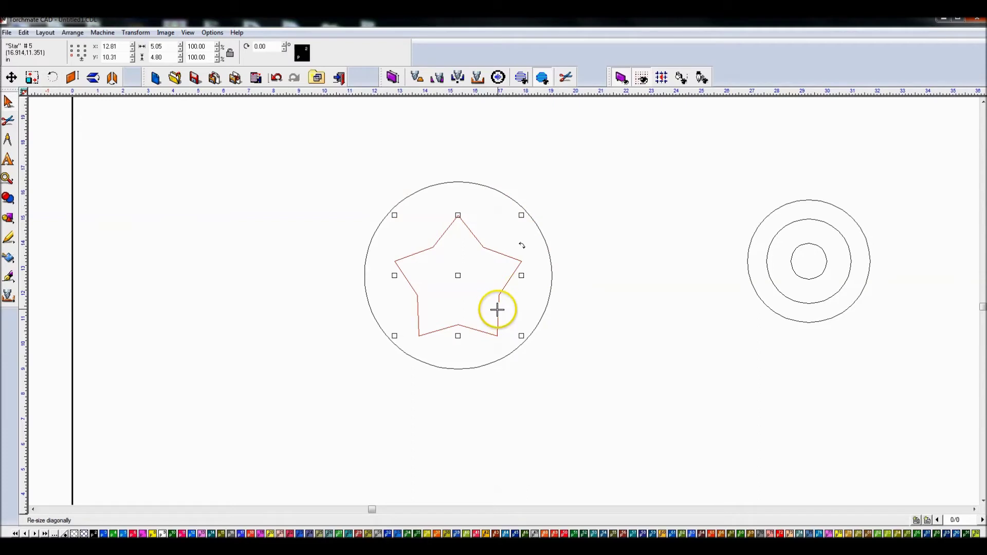
pyautogui.click(593, 302)
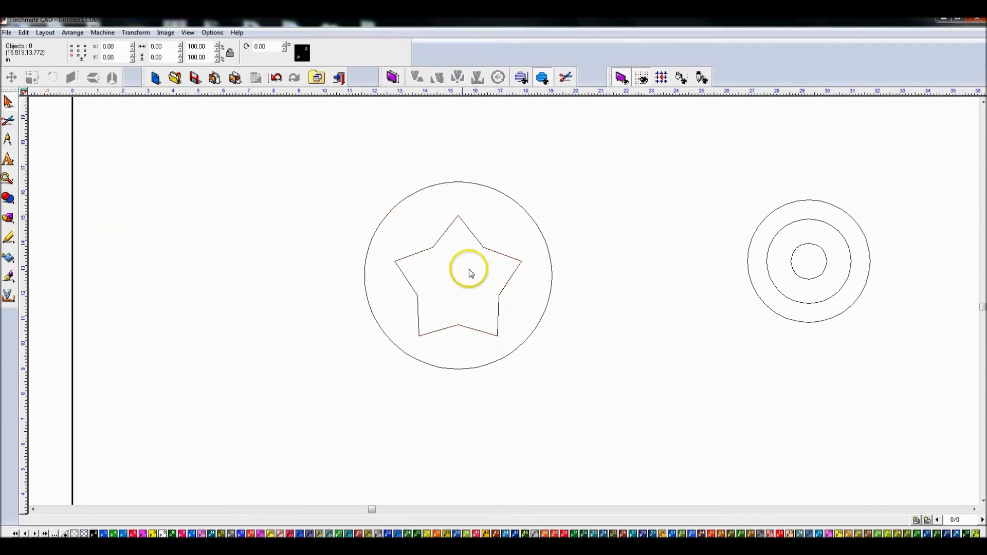
# Nudge the star upward inside the circle to a Y position of 10.60 in.
pyautogui.click(471, 233)
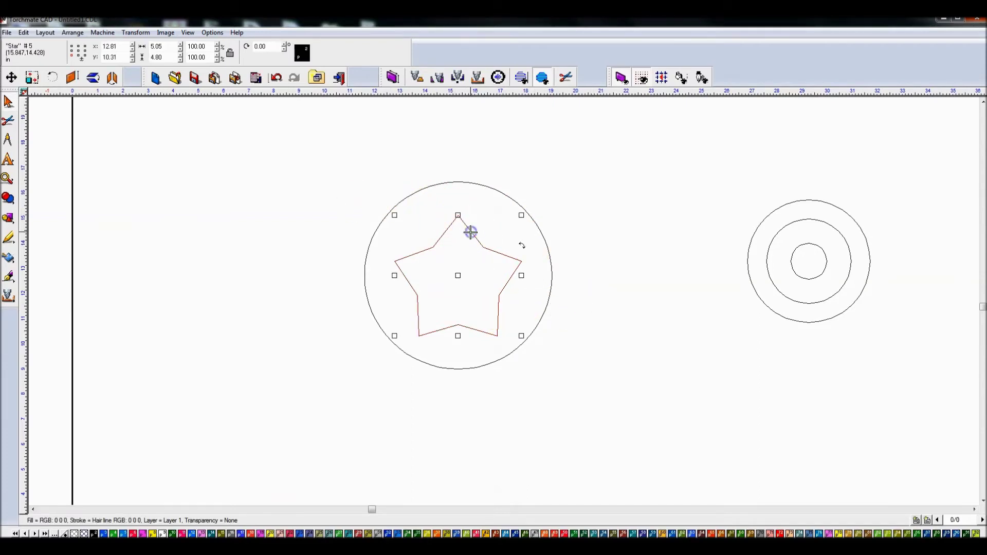
pyautogui.press('Up')
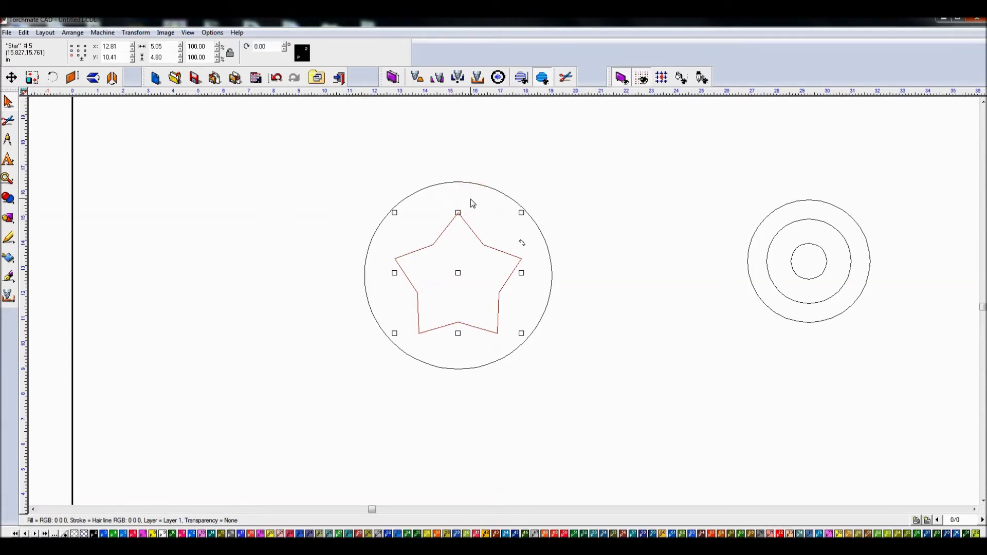
pyautogui.press('Up')
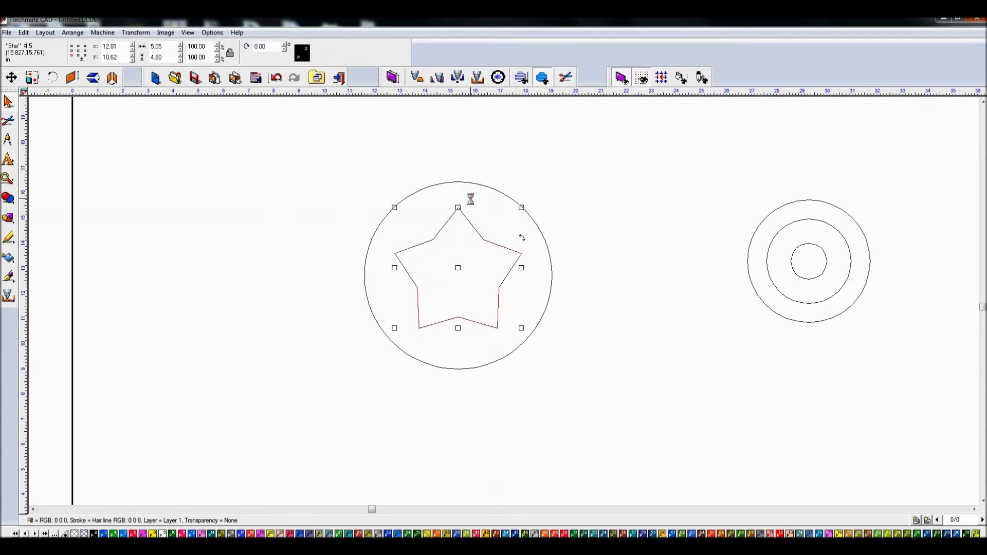
pyautogui.press('Up')
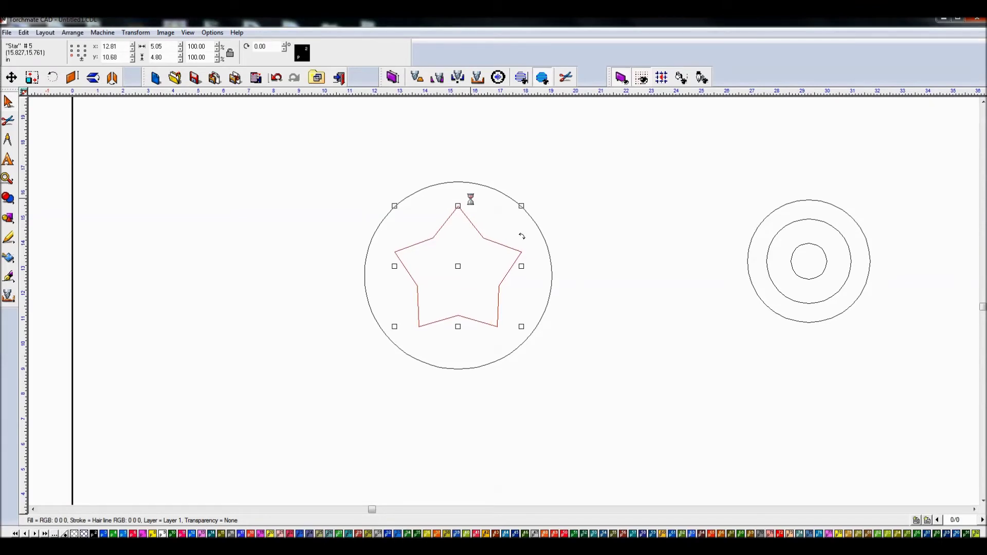
pyautogui.hotkey('shift', 'Down')
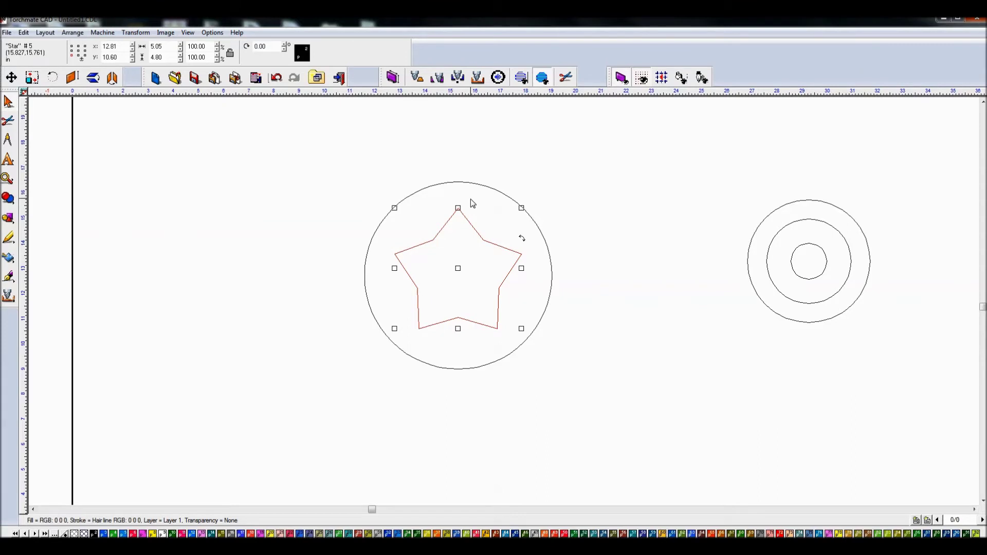
pyautogui.click(618, 211)
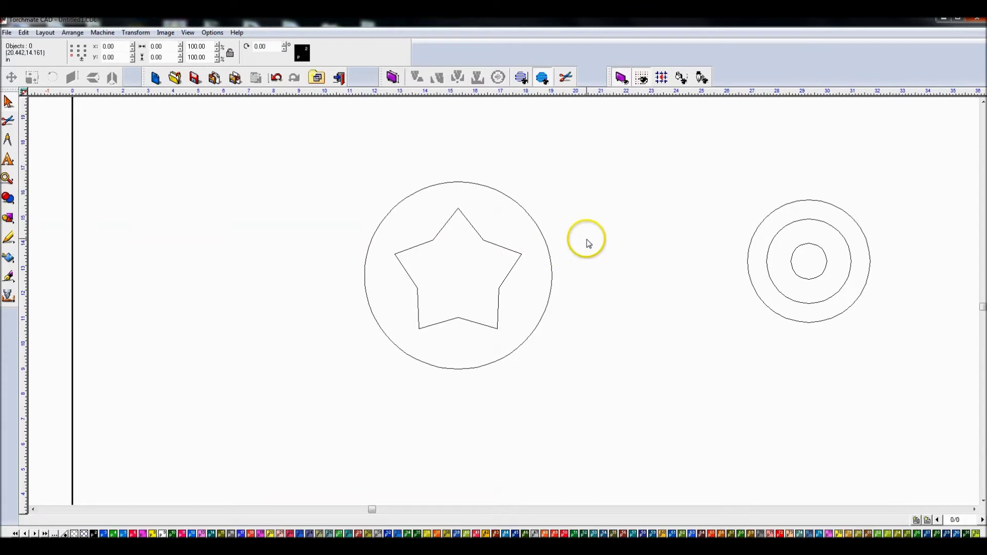
# Nudge the star slightly further up inside the circle, to a Y position of 10.62 in.
pyautogui.click(488, 240)
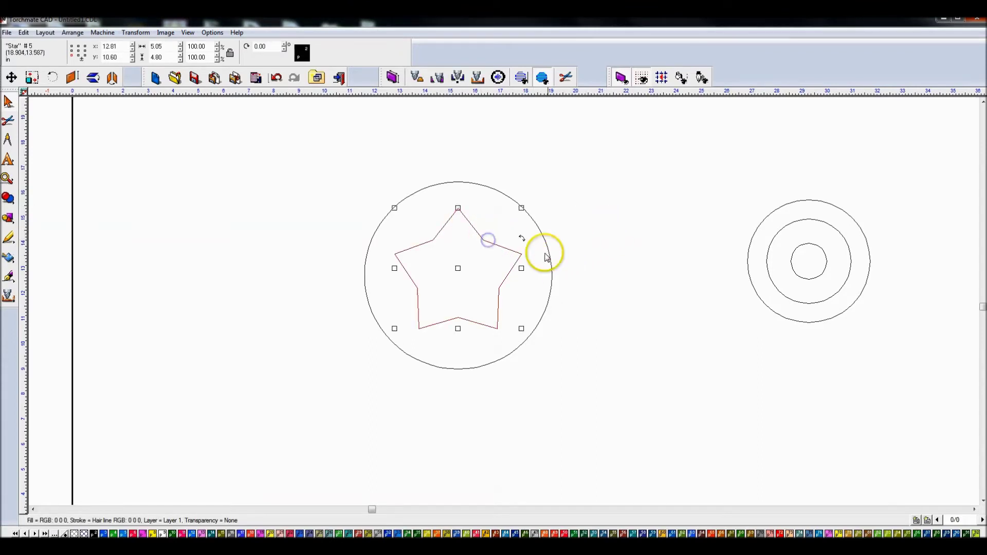
pyautogui.click(619, 271)
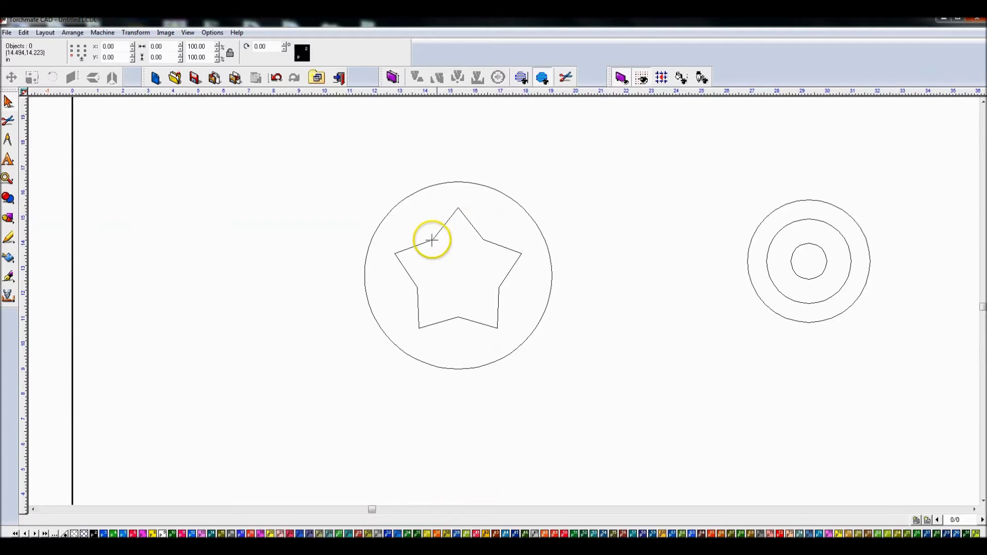
pyautogui.click(627, 303)
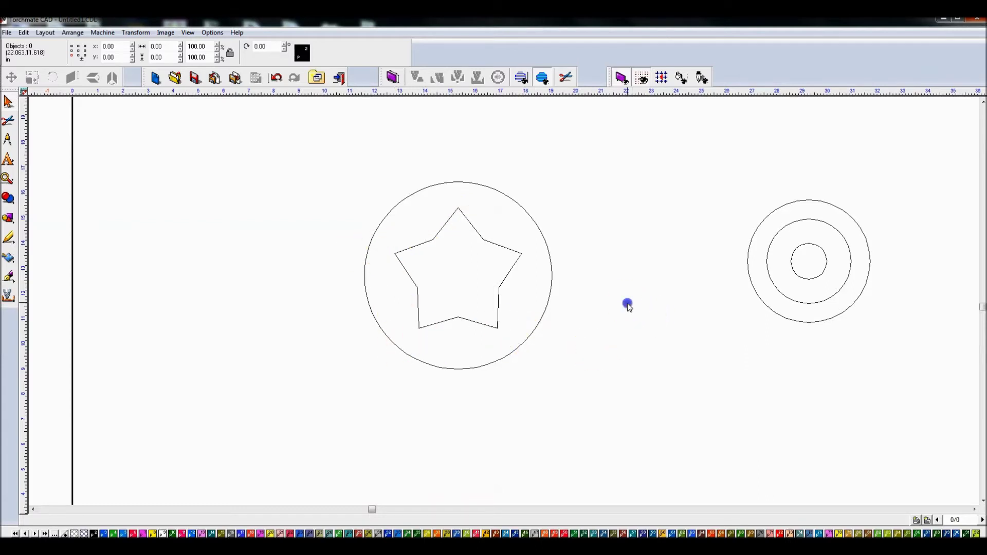
# Move the star out of its circle into the gap beside the concentric circles, and delete all the circles and the star.
pyautogui.moveTo(521, 221)
pyautogui.mouseDown()
pyautogui.moveTo(505, 329)
pyautogui.moveTo(606, 242)
pyautogui.mouseUp()
pyautogui.moveTo(487, 237); pyautogui.dragTo(646, 270)
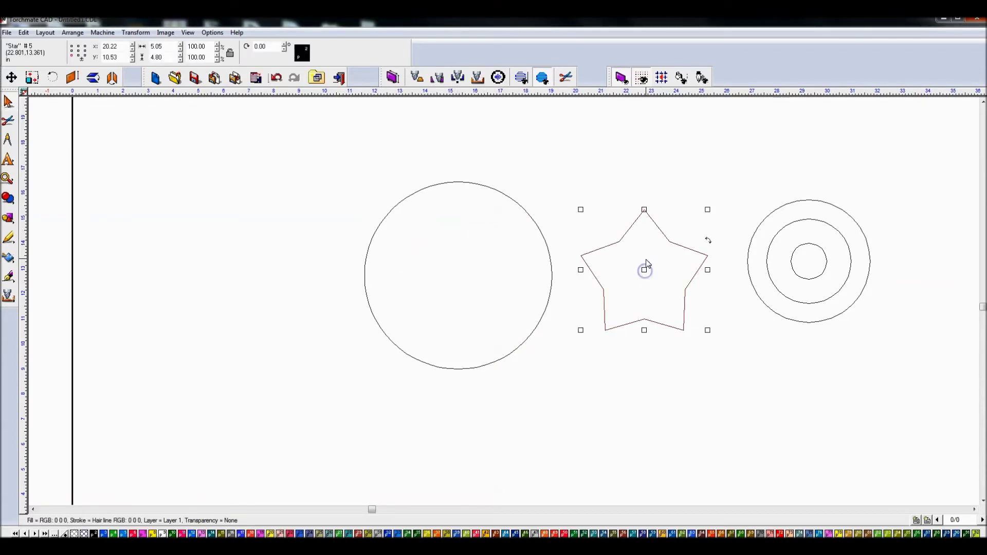
pyautogui.scroll(-3, 466, 287)
pyautogui.moveTo(358, 261); pyautogui.dragTo(641, 398)
pyautogui.moveTo(522, 280); pyautogui.dragTo(522, 280)
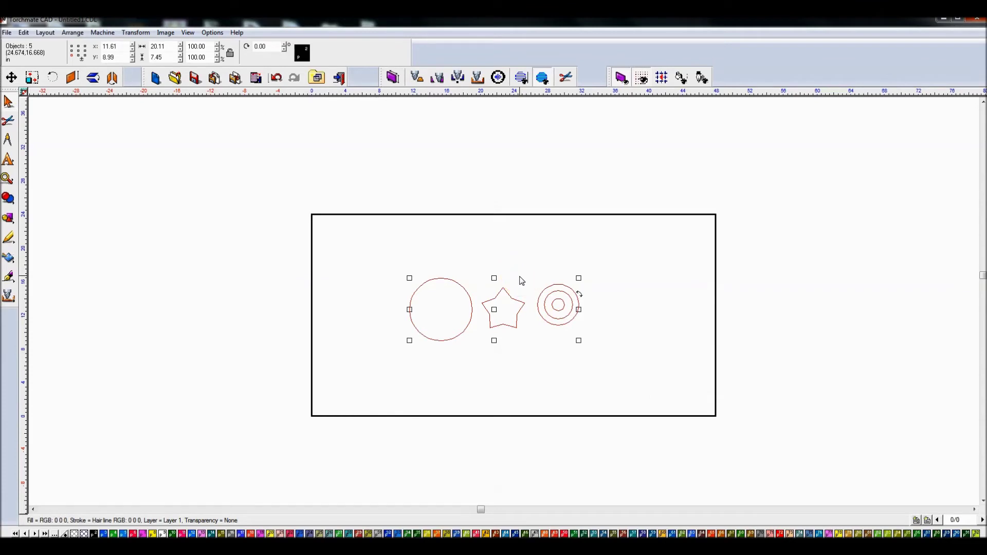
pyautogui.press('Delete')
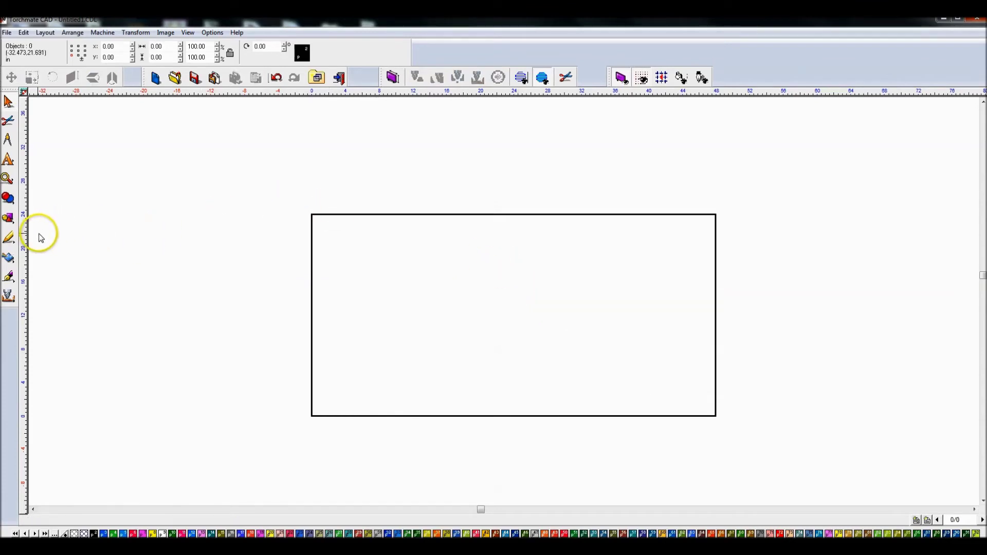
# Draw a long rectangle across the upper half of the plate and size it 46 in wide by 2 in high.
pyautogui.click(9, 221)
pyautogui.click(79, 223)
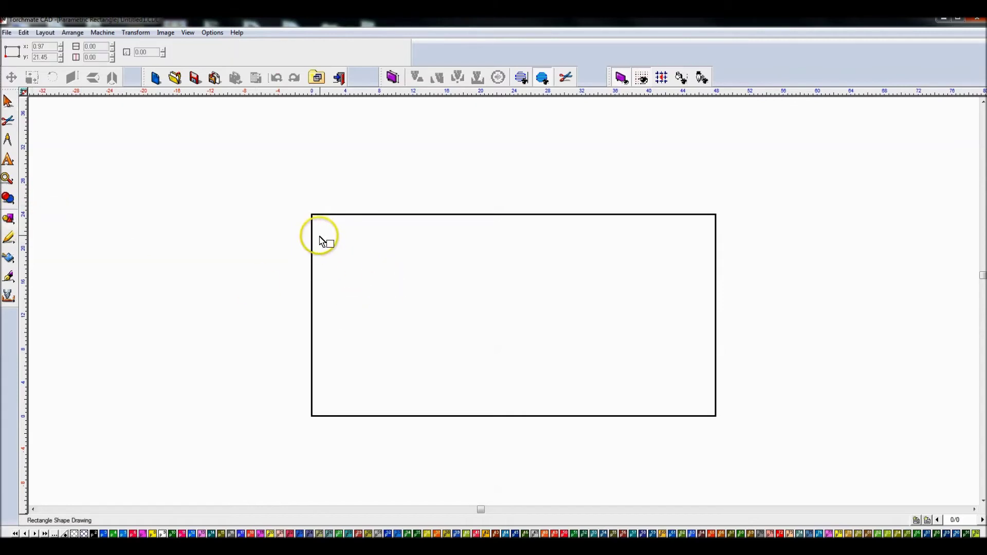
pyautogui.moveTo(319, 245); pyautogui.dragTo(706, 286)
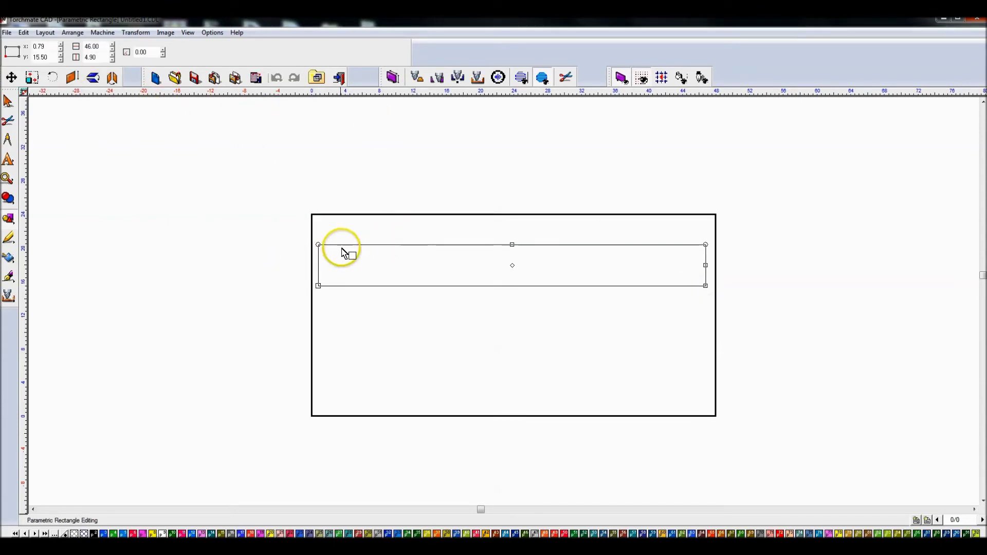
pyautogui.doubleClick(105, 59)
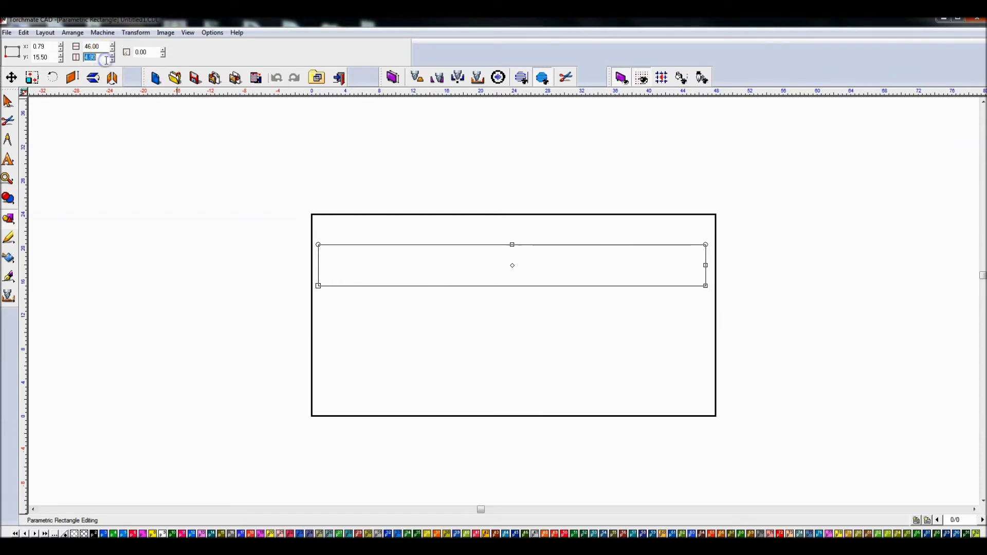
pyautogui.write('2')
pyautogui.press('Return')
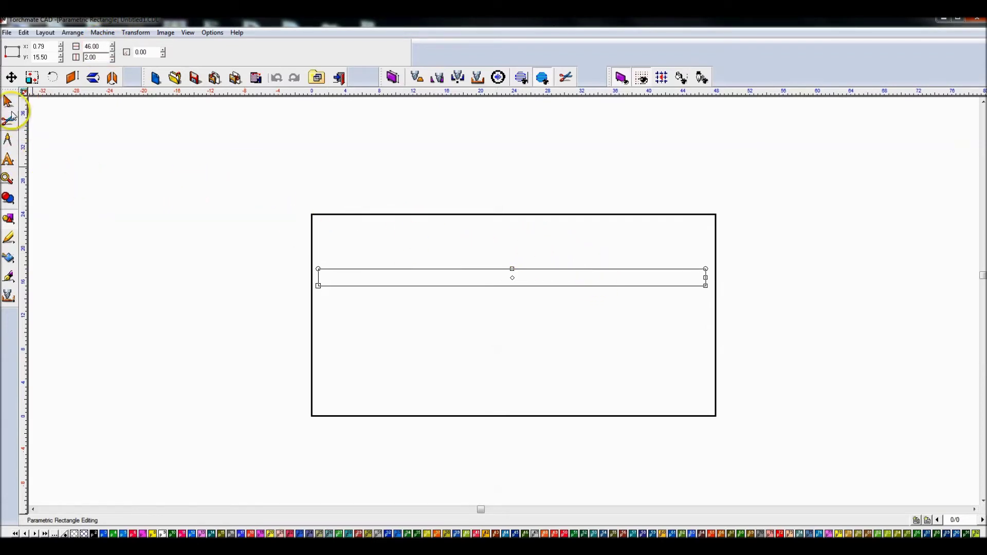
# Draw a narrow upright rectangle over the long one and size it 0.19 in wide by 2 in high.
pyautogui.click(11, 240)
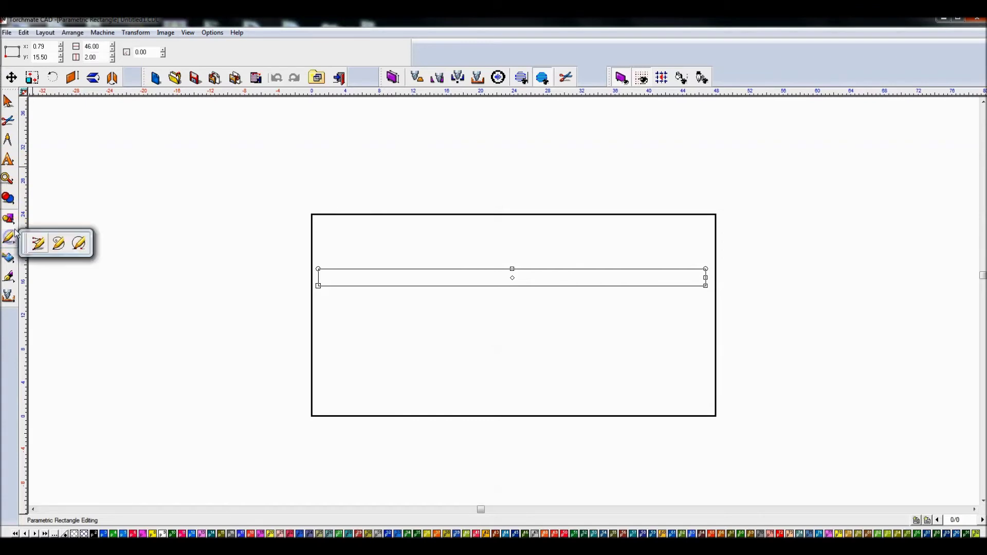
pyautogui.moveTo(11, 223)
pyautogui.click(80, 225)
pyautogui.moveTo(373, 247); pyautogui.dragTo(378, 276)
pyautogui.click(99, 48)
pyautogui.doubleClick(101, 46)
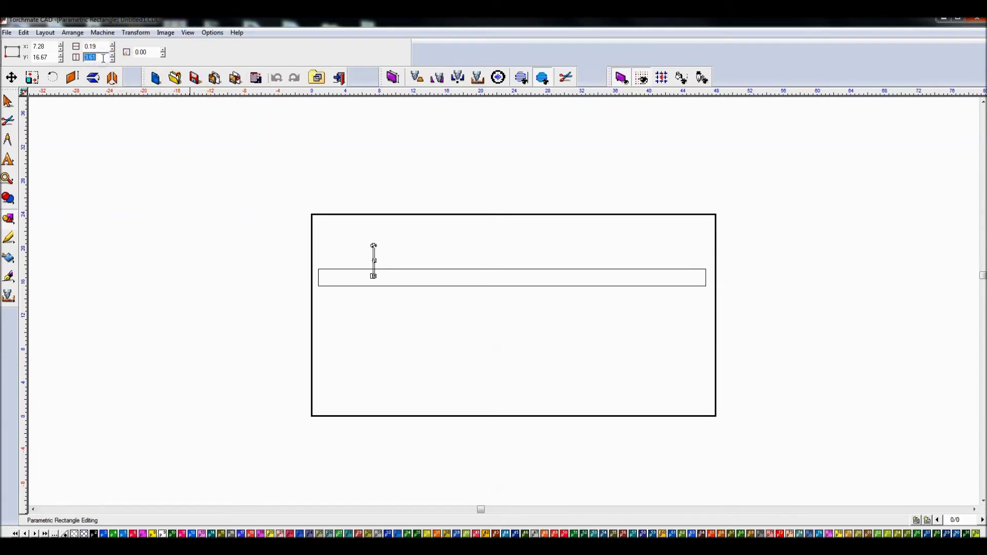
pyautogui.click(417, 276)
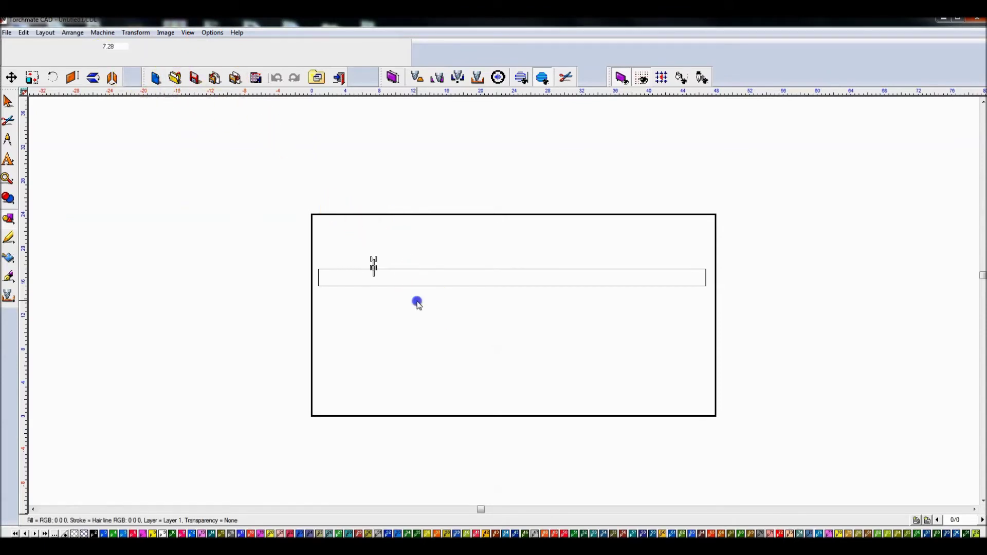
# Move the narrow rectangle near the long rectangle's left end, to about X 2.31 in and Y 16.47 in.
pyautogui.click(397, 271)
pyautogui.scroll(1, 407, 288)
pyautogui.scroll(-2, 897, 319)
pyautogui.scroll(1, 506, 295)
pyautogui.moveTo(37, 220); pyautogui.dragTo(586, 413)
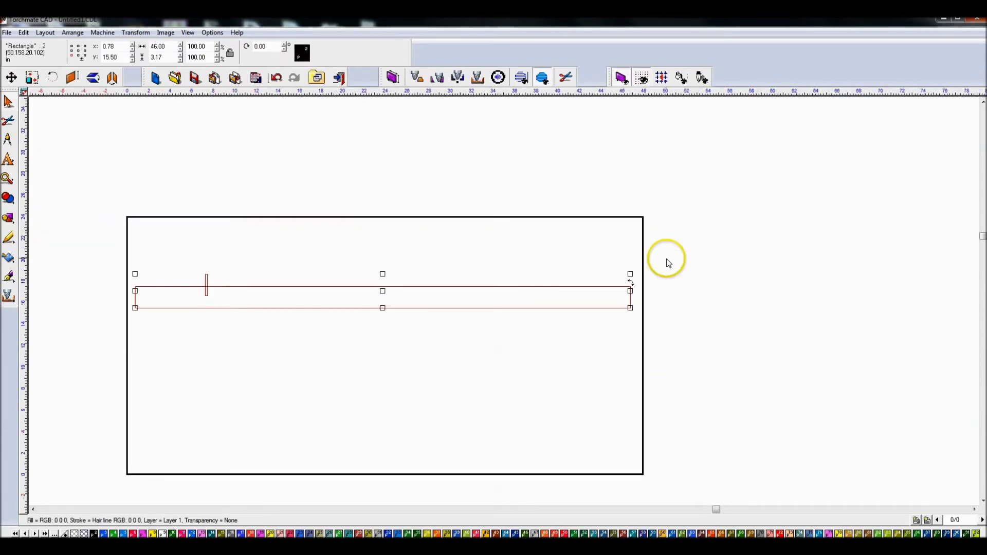
pyautogui.scroll(3, 669, 263)
pyautogui.scroll(-2, 665, 260)
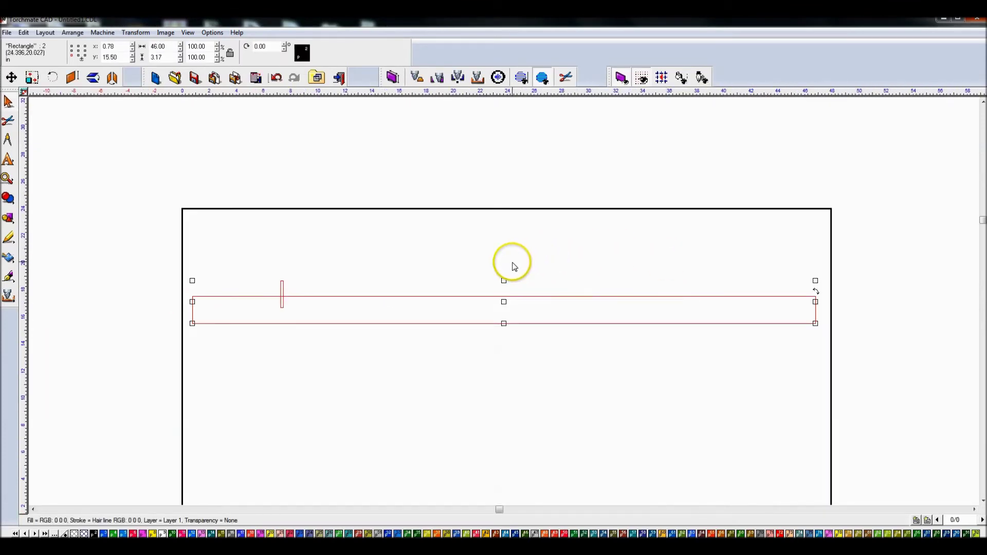
pyautogui.click(435, 273)
pyautogui.moveTo(246, 253); pyautogui.dragTo(215, 298)
# Copy the long and narrow rectangles together straight down the plate, to about Y 8.44 in.
pyautogui.moveTo(148, 229); pyautogui.dragTo(950, 401)
pyautogui.moveTo(518, 288); pyautogui.dragTo(505, 404)
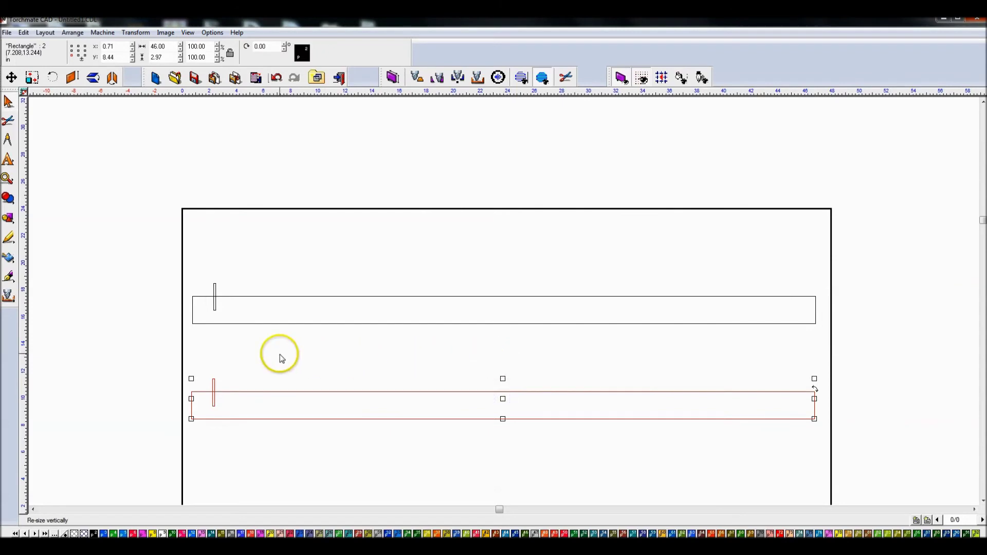
pyautogui.click(235, 344)
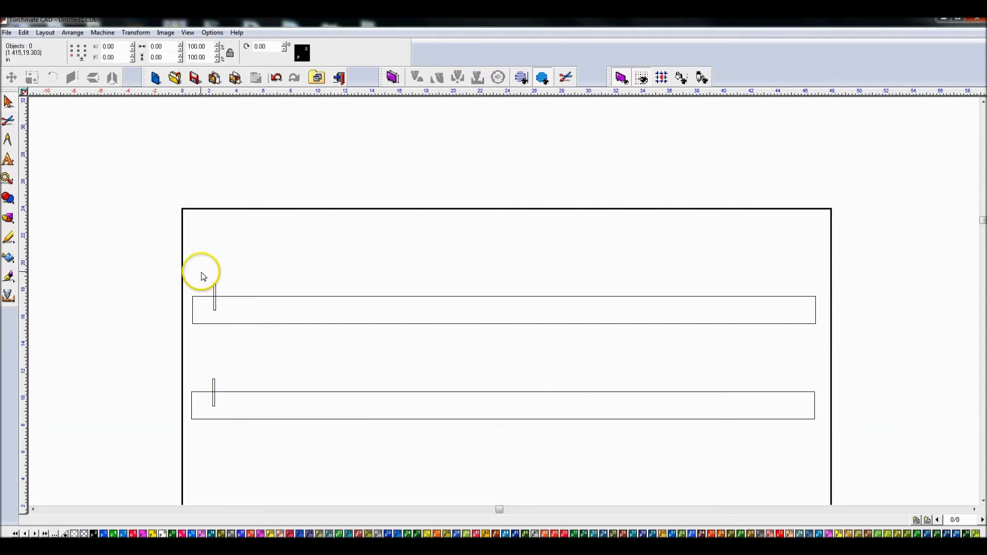
# Duplicate the upper narrow rectangle repeatedly, moving one batch of copies further along the long rectangle, until there are 26 in total.
pyautogui.moveTo(203, 278); pyautogui.dragTo(242, 312)
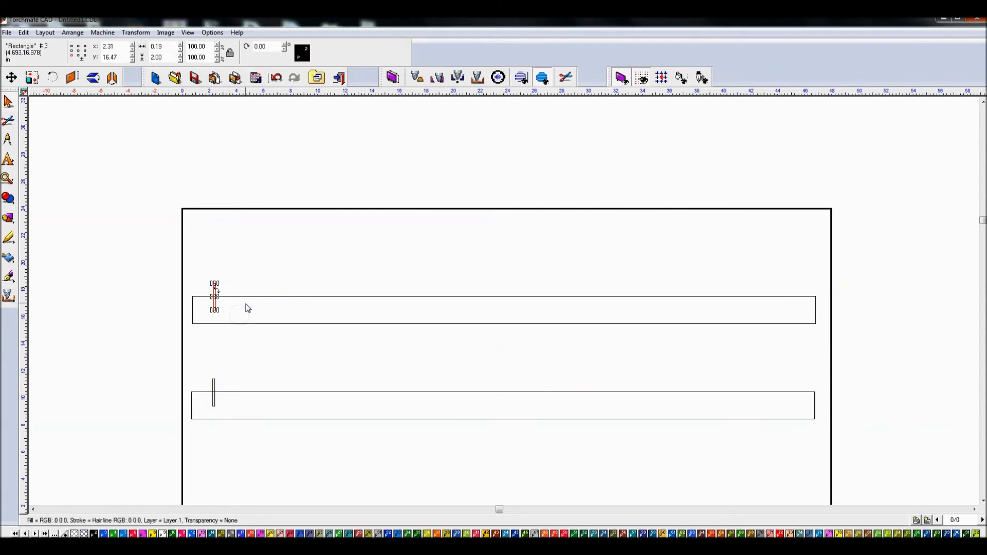
pyautogui.hotkey('ctrl', 'd')
pyautogui.hotkey('ctrl', 'd')
pyautogui.hotkey('ctrl', 'd')
pyautogui.hotkey('ctrl', 'd')
pyautogui.moveTo(280, 123); pyautogui.dragTo(368, 229)
pyautogui.moveTo(320, 192); pyautogui.dragTo(343, 275)
pyautogui.hotkey('ctrl', 'd')
pyautogui.hotkey('ctrl', 'd')
pyautogui.click(298, 185)
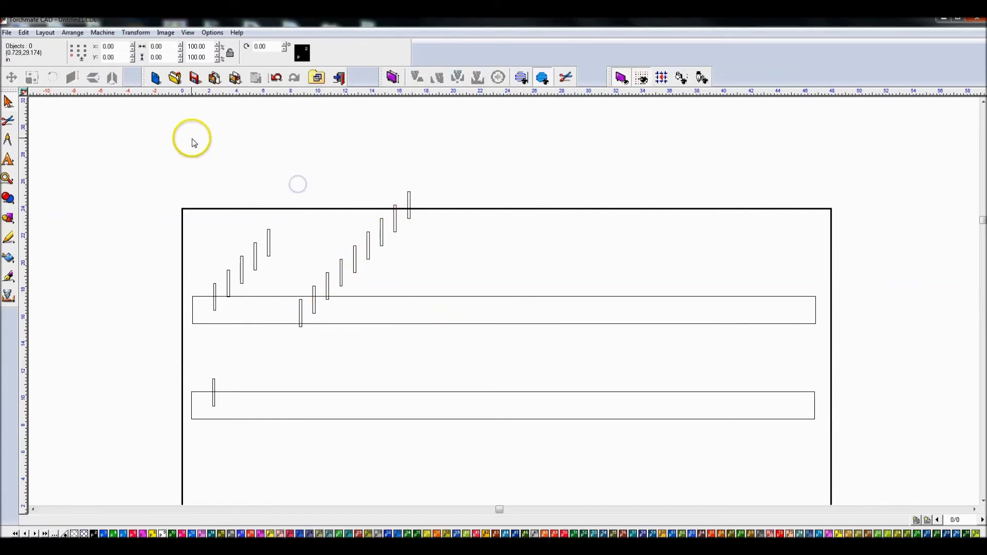
pyautogui.moveTo(194, 143); pyautogui.dragTo(459, 364)
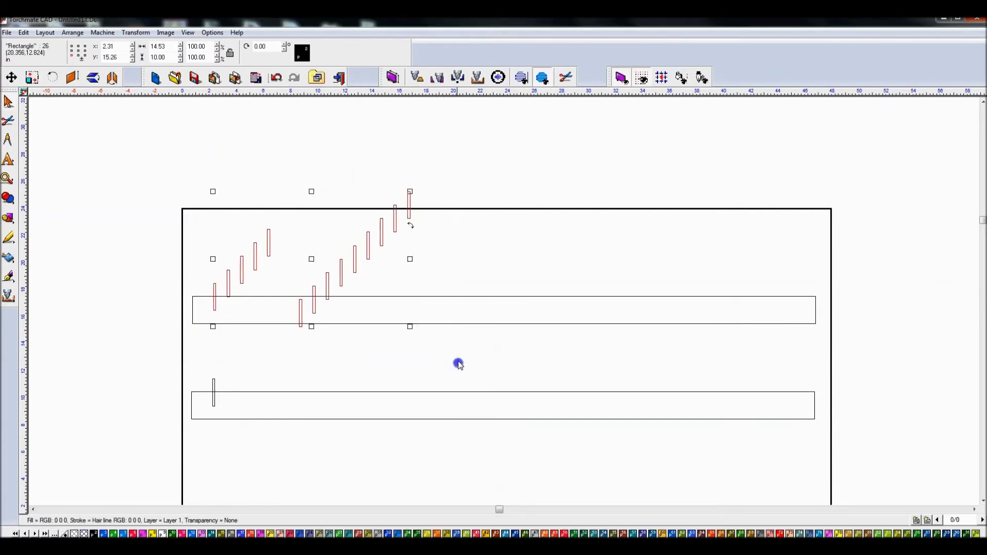
pyautogui.click(483, 297)
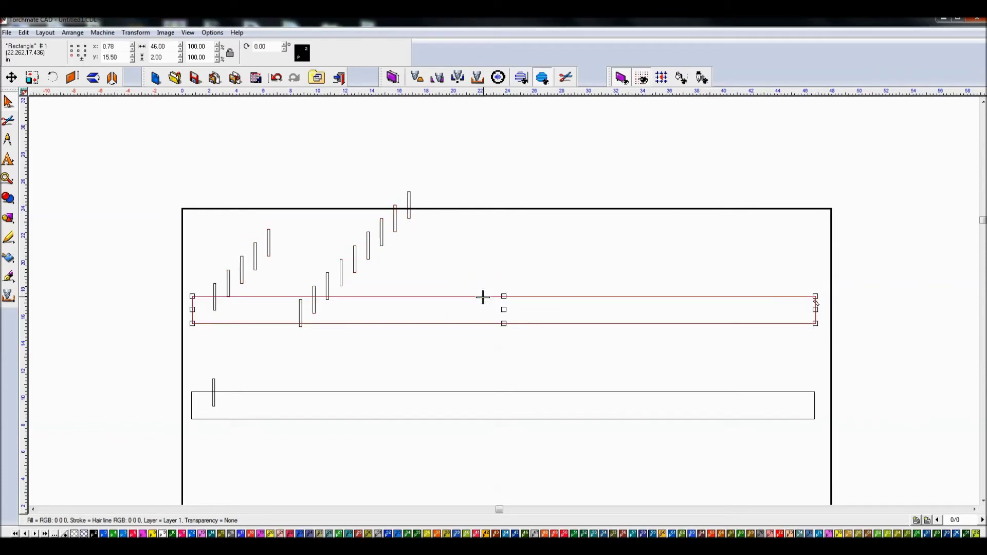
pyautogui.press('F9')
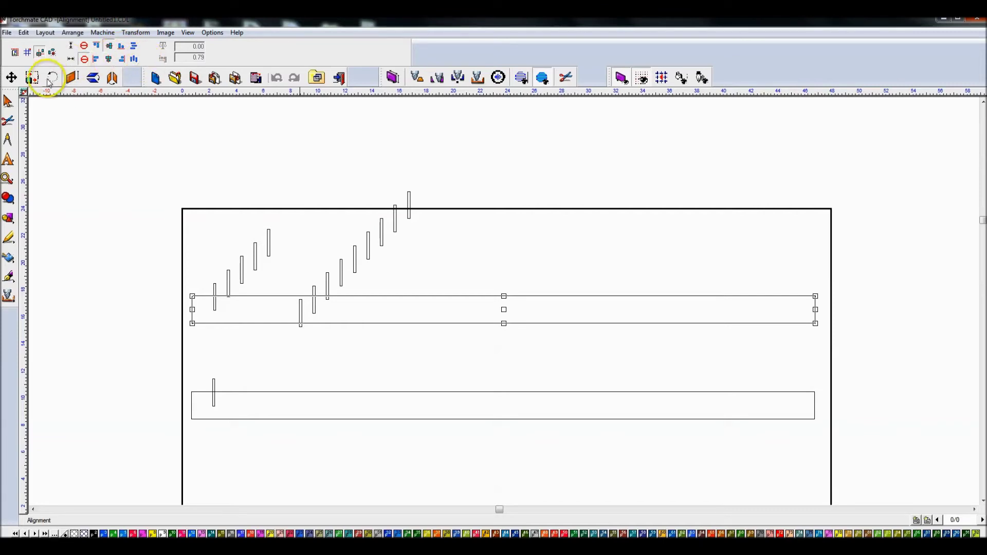
pyautogui.click(8, 102)
pyautogui.click(172, 210)
# Align the 26 narrow rectangles vertically to the center of the upper long rectangle and space them evenly along its length.
pyautogui.moveTo(193, 149); pyautogui.dragTo(475, 342)
pyautogui.keyDown('shift'); pyautogui.click(486, 298); pyautogui.keyUp('shift')
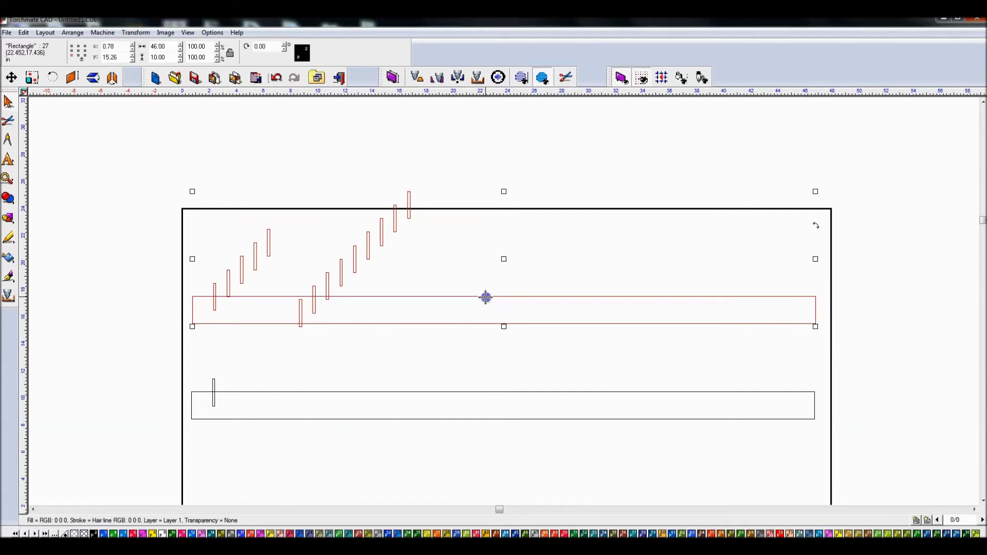
pyautogui.hotkey('ctrl', 'l')
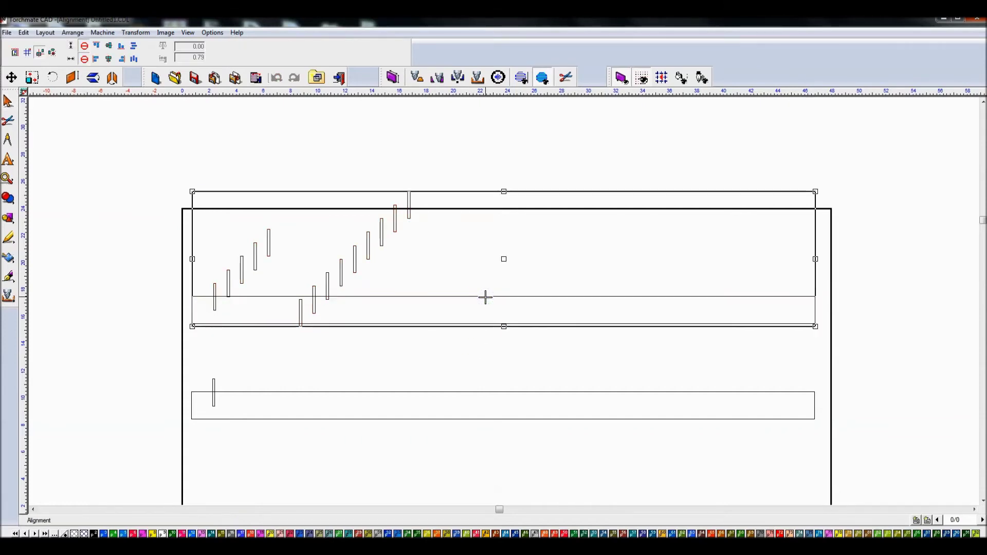
pyautogui.click(109, 46)
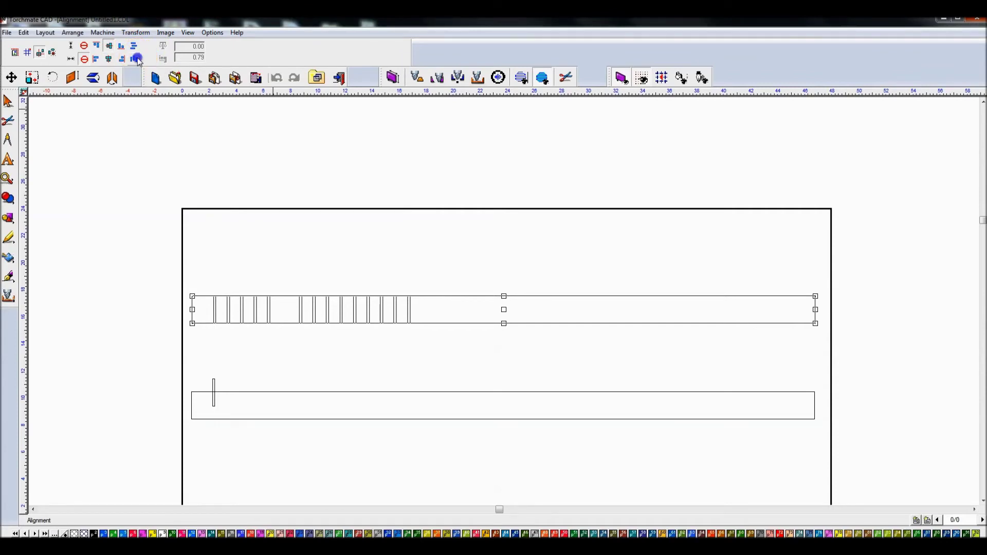
pyautogui.click(137, 58)
pyautogui.click(504, 213)
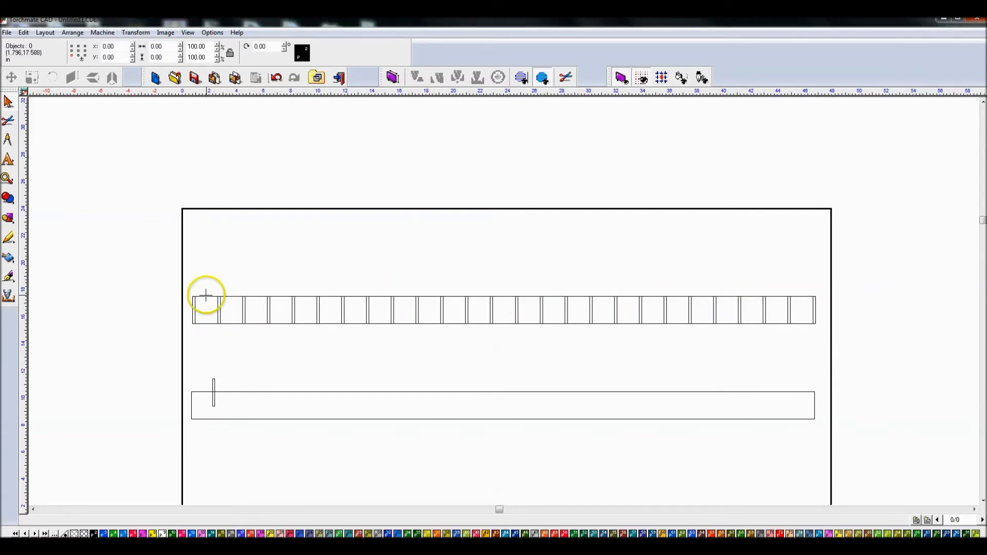
# Measure the spacing between two neighboring narrow rectangles near the left end of the upper long rectangle.
pyautogui.click(9, 138)
pyautogui.click(38, 143)
pyautogui.scroll(3, 212, 286)
pyautogui.moveTo(467, 279); pyautogui.dragTo(563, 278)
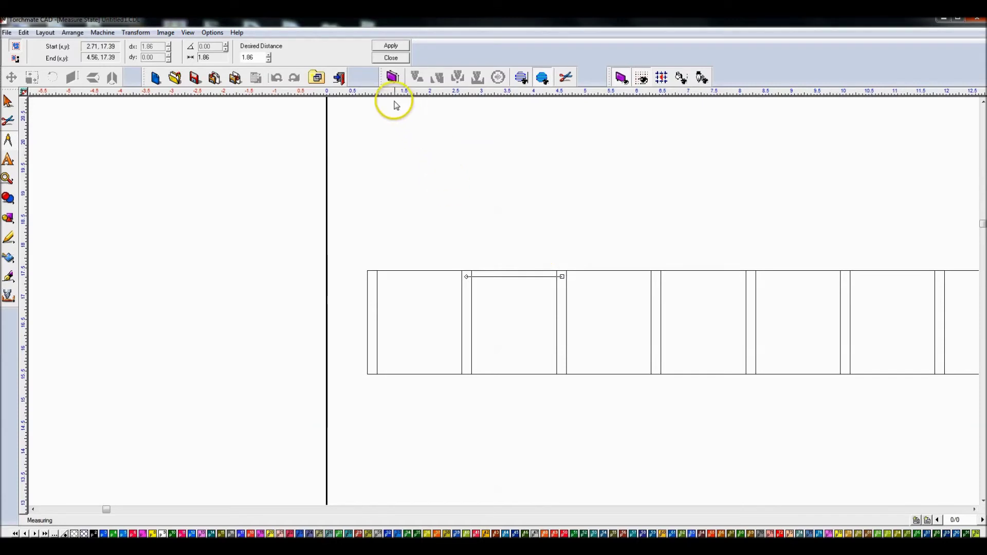
pyautogui.click(393, 58)
pyautogui.click(650, 292)
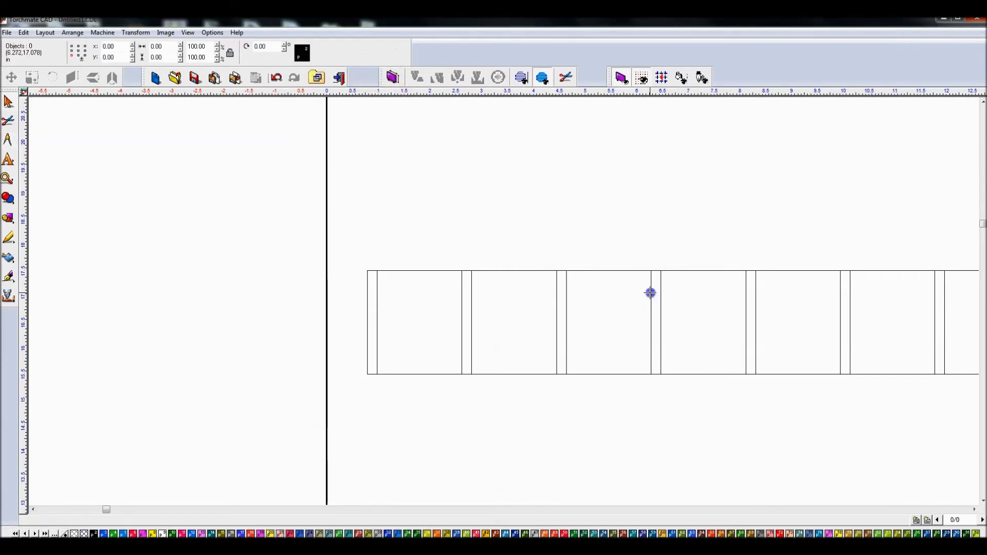
pyautogui.click(742, 221)
# Delete the first and last narrow rectangles at the two ends of the upper long rectangle.
pyautogui.scroll(-3, 742, 221)
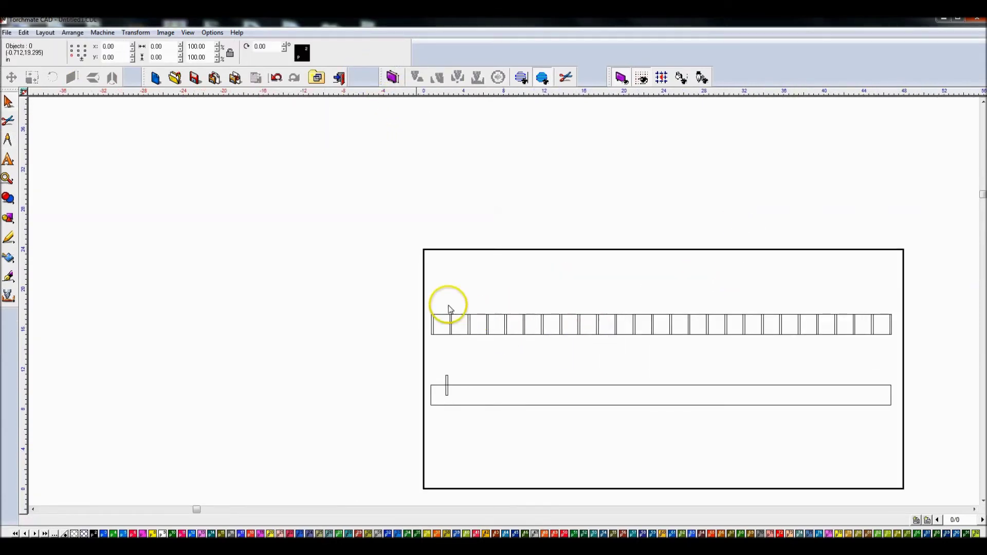
pyautogui.scroll(3, 477, 293)
pyautogui.moveTo(198, 178); pyautogui.dragTo(246, 310)
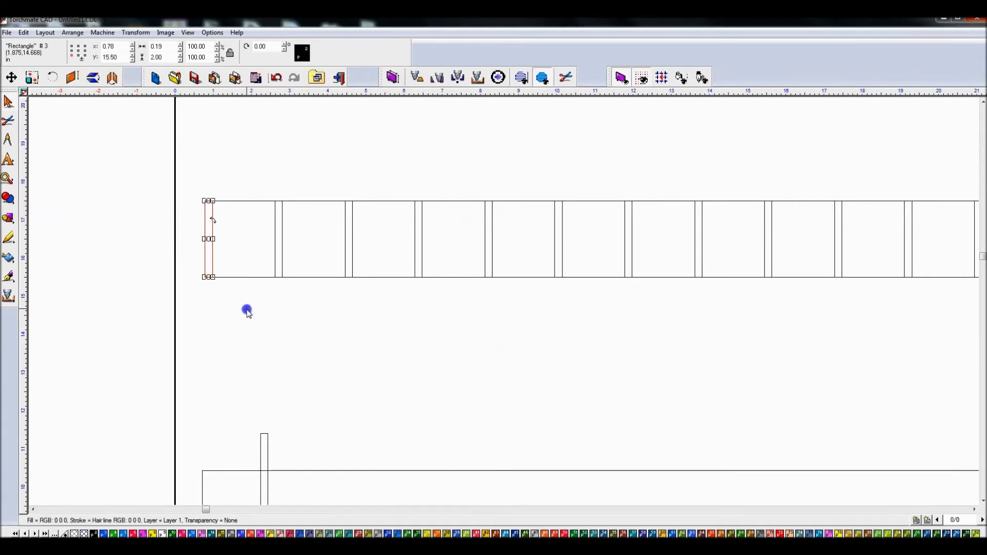
pyautogui.press('Delete')
pyautogui.scroll(-3, 513, 303)
pyautogui.moveTo(927, 233); pyautogui.dragTo(951, 273)
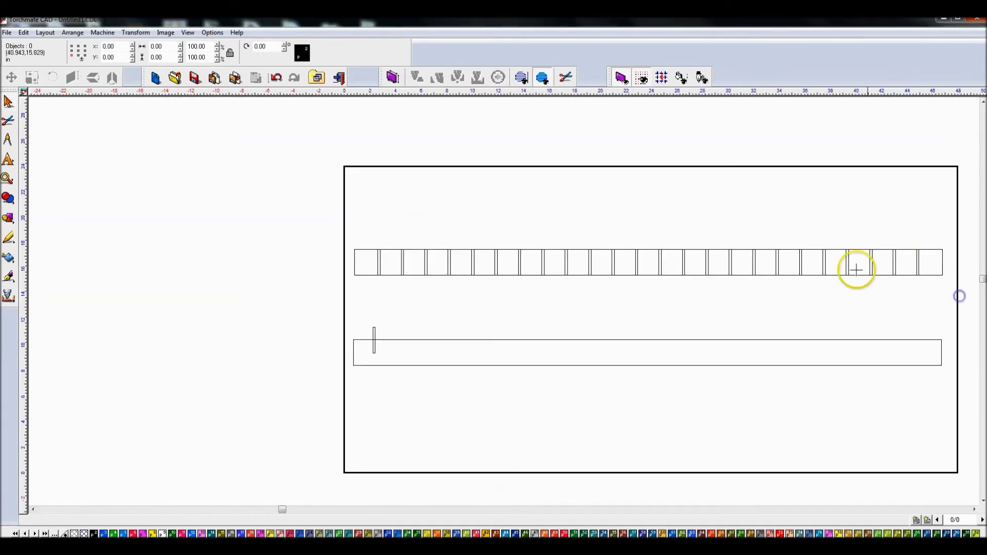
# Raise all remaining narrow rectangles on the upper long rectangle by 1 in, adding +1 to their Y position.
pyautogui.moveTo(316, 191); pyautogui.dragTo(928, 326)
pyautogui.click(127, 57)
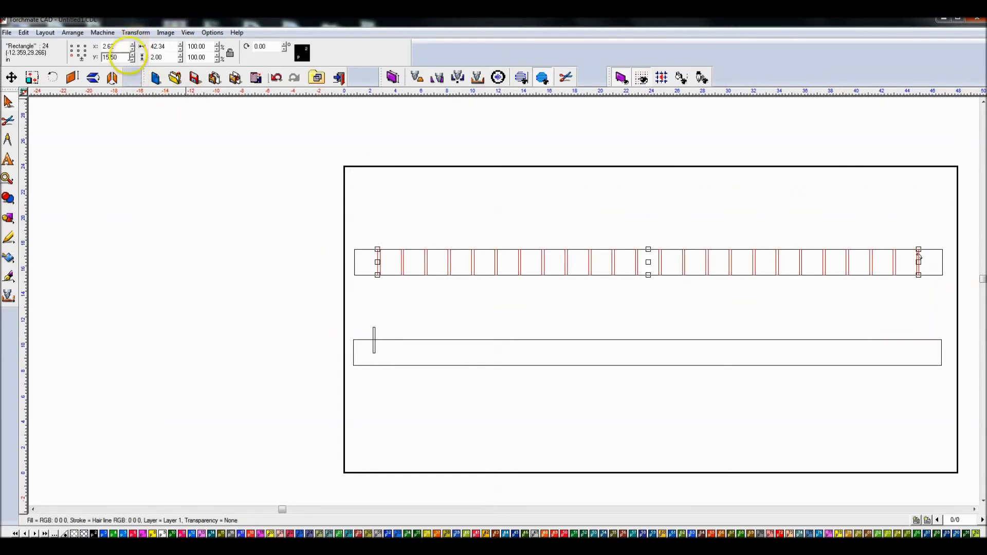
pyautogui.write('+1')
pyautogui.press('Return')
pyautogui.click(408, 286)
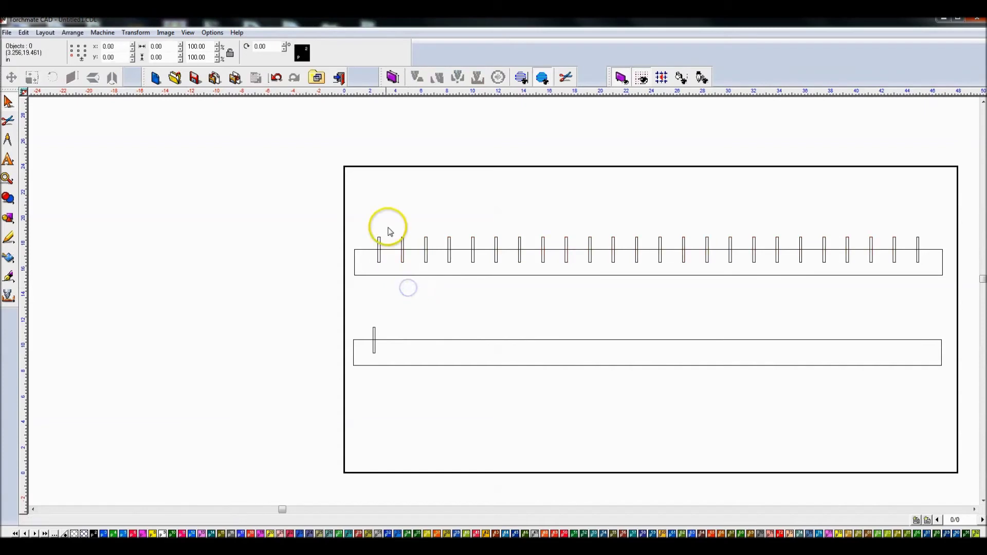
# Group the raised narrow rectangles and convert them together with the upper long rectangle to polyarcs.
pyautogui.moveTo(360, 205); pyautogui.dragTo(928, 276)
pyautogui.keyDown('shift'); pyautogui.click(672, 249); pyautogui.keyUp('shift')
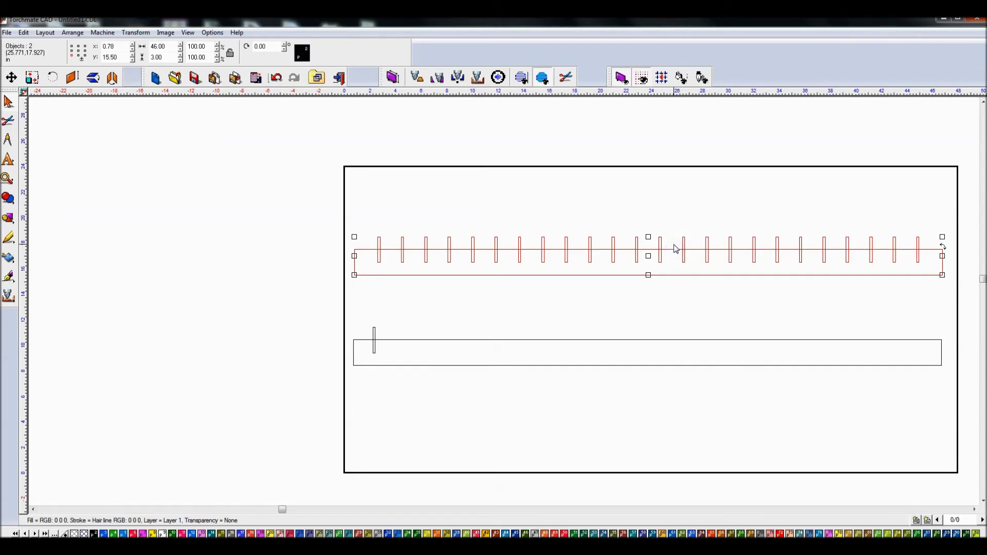
pyautogui.hotkey('ctrl', 'w')
pyautogui.click(563, 235)
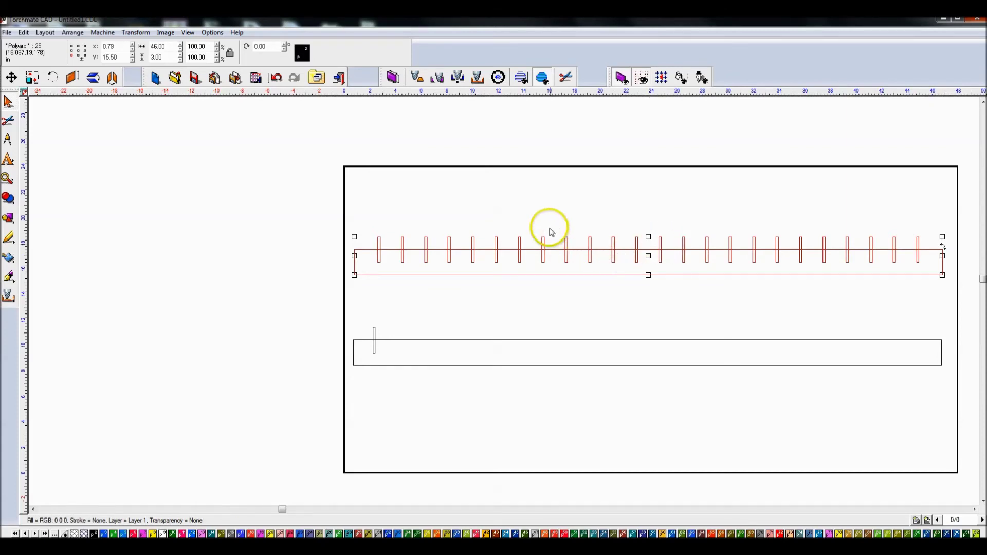
# Delete the leftover slot pieces above the top edge of the upper long bar, leaving only the notches.
pyautogui.moveTo(370, 212); pyautogui.dragTo(941, 258)
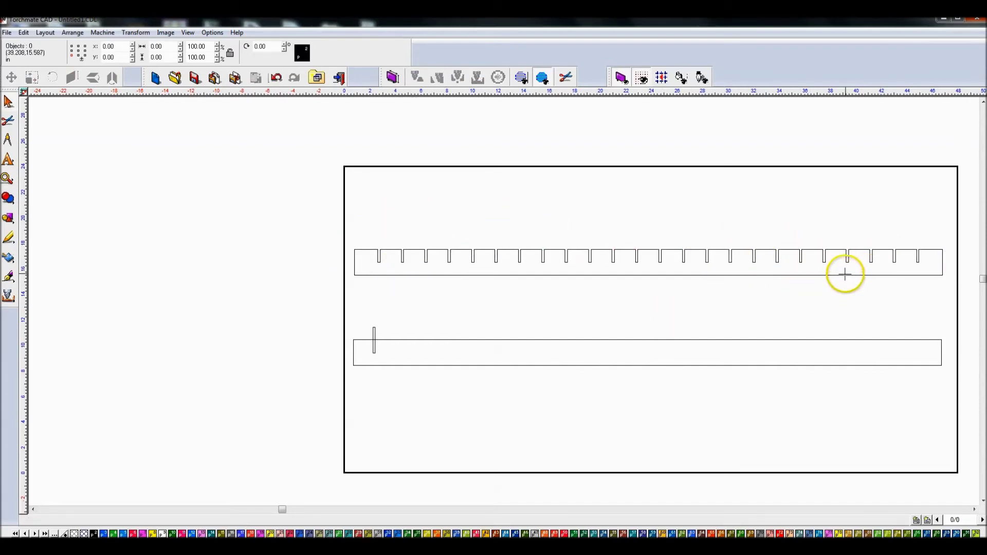
pyautogui.scroll(-1, 855, 342)
pyautogui.scroll(1, 488, 299)
pyautogui.scroll(-1, 417, 306)
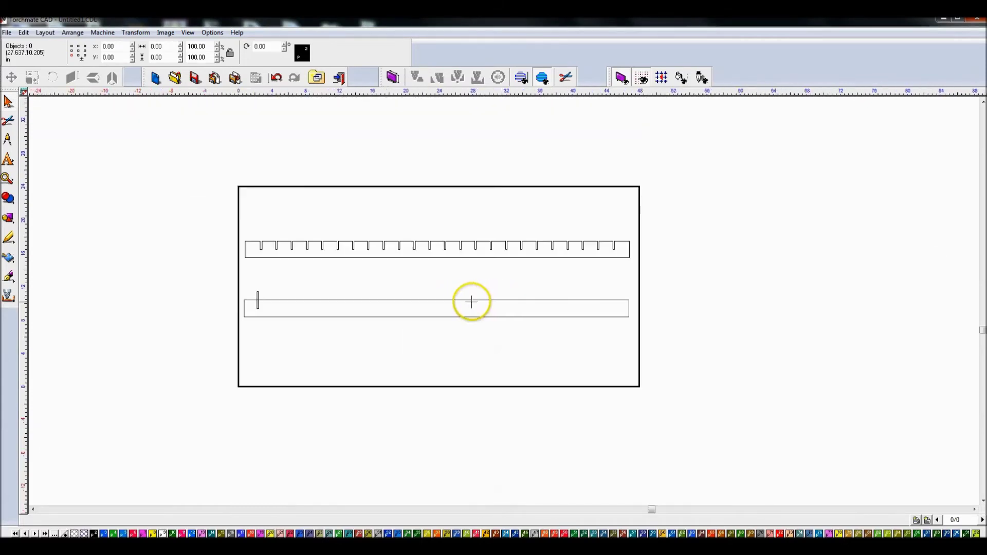
pyautogui.scroll(2, 406, 304)
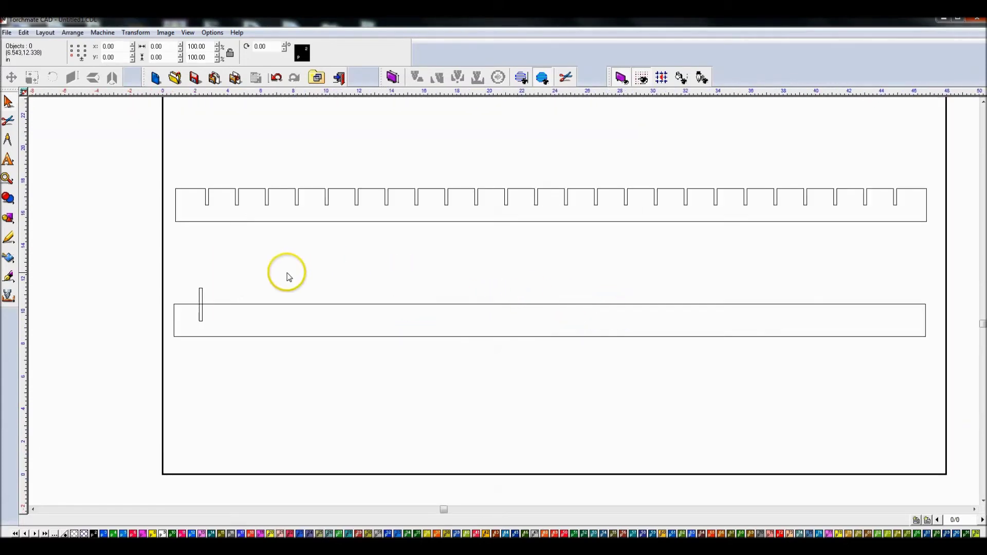
# Align the single narrow rectangle flush with the left edge of the lower long rectangle.
pyautogui.moveTo(182, 266); pyautogui.dragTo(224, 327)
pyautogui.click(180, 303)
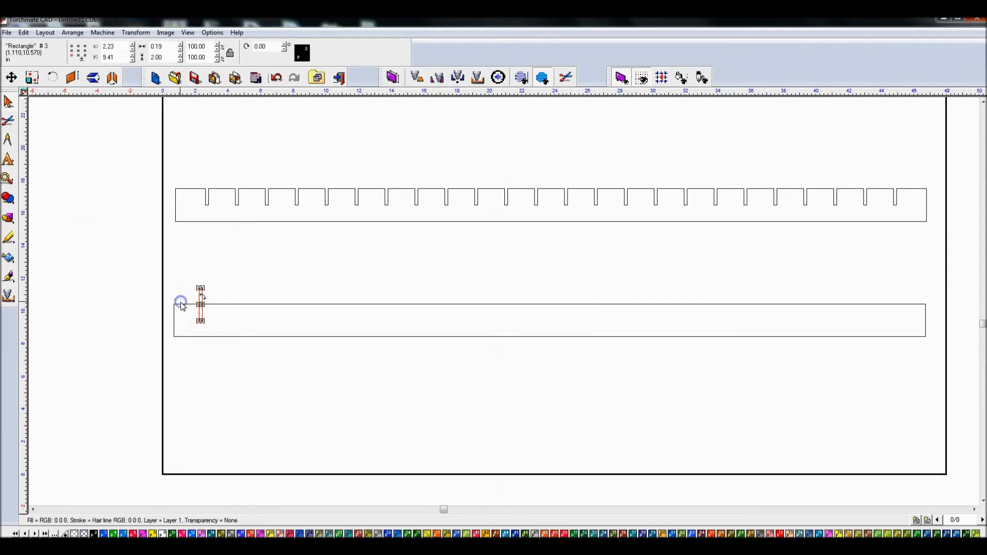
pyautogui.click(183, 304)
pyautogui.hotkey('ctrl', 'l')
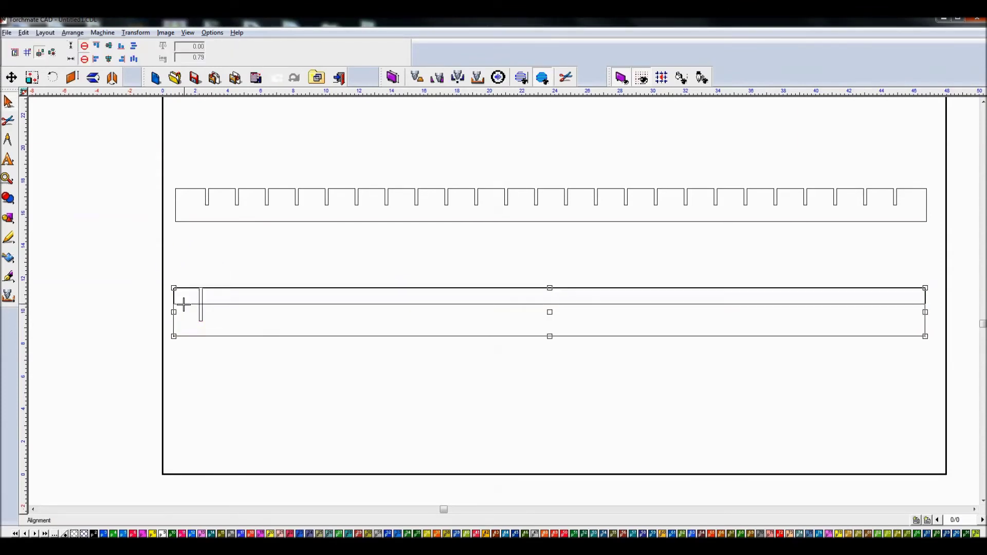
pyautogui.click(97, 59)
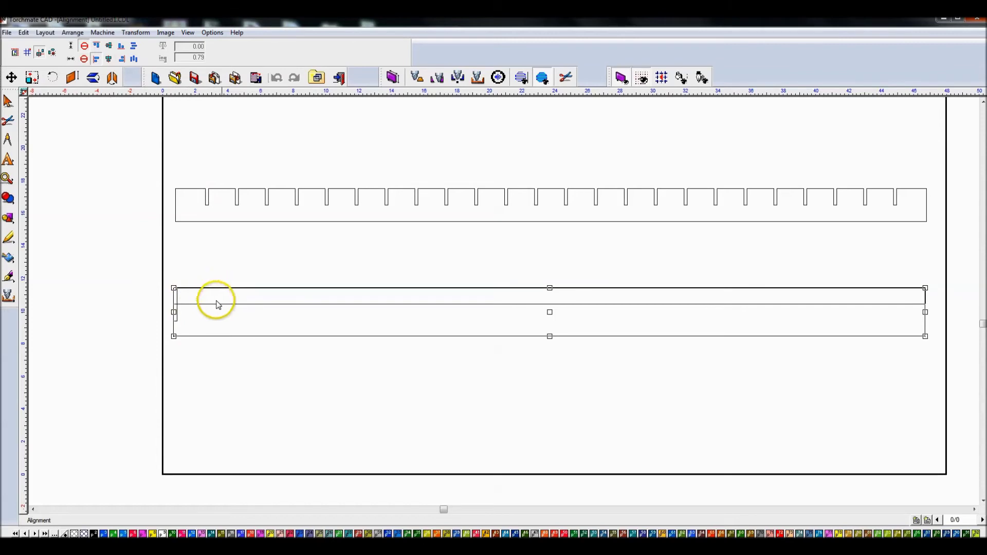
pyautogui.click(251, 357)
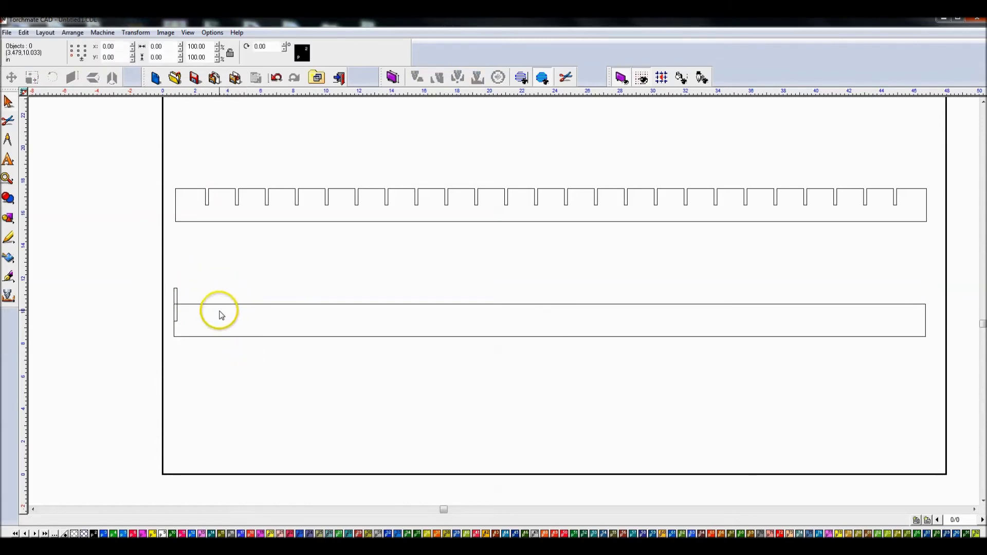
# Shift the narrow rectangle 1 in to the right, setting its horizontal position to 1.71 in.
pyautogui.click(190, 322)
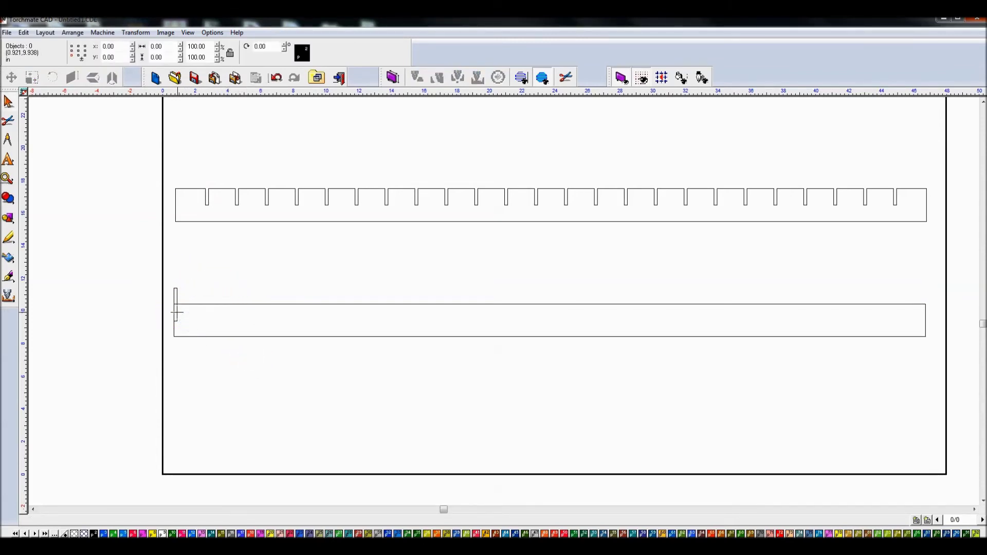
pyautogui.click(176, 311)
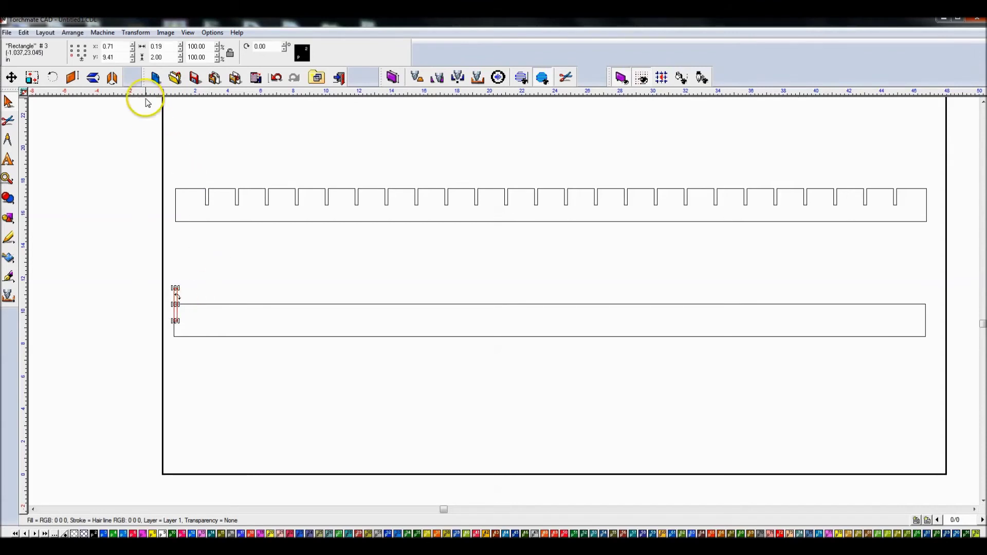
pyautogui.doubleClick(123, 48)
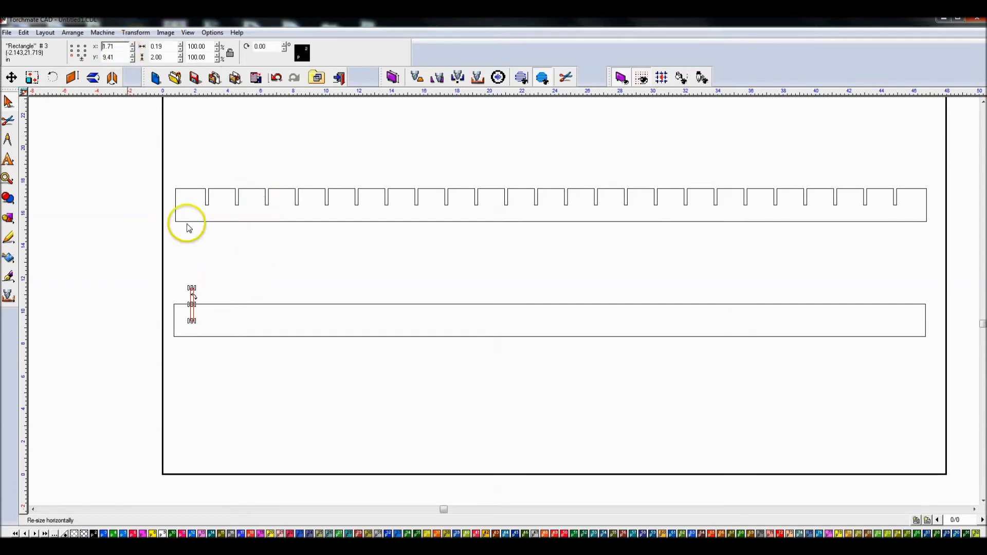
# Array the narrow rectangle as a grid along the lower long rectangle with 2 in horizontal spacing, 23 columns and 1 row.
pyautogui.click(59, 35)
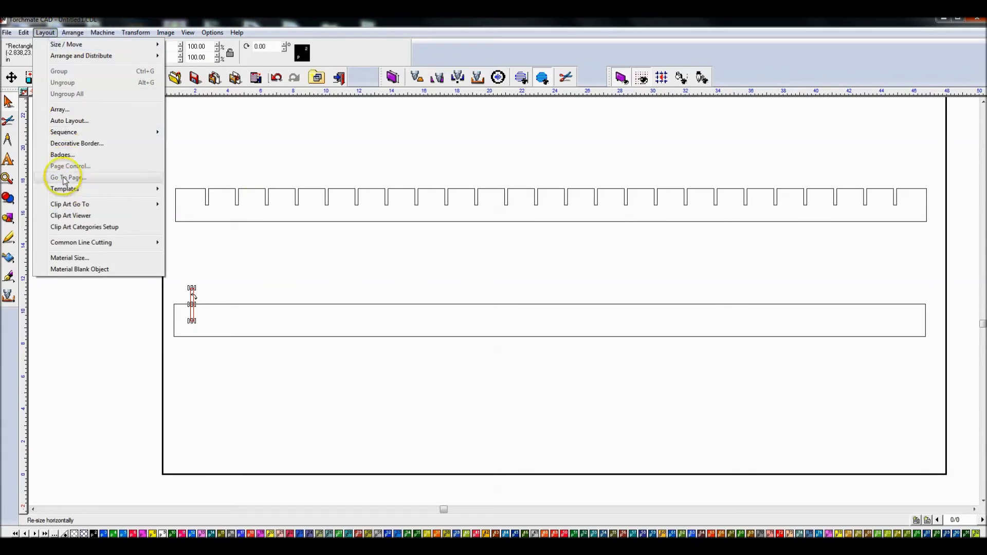
pyautogui.click(72, 110)
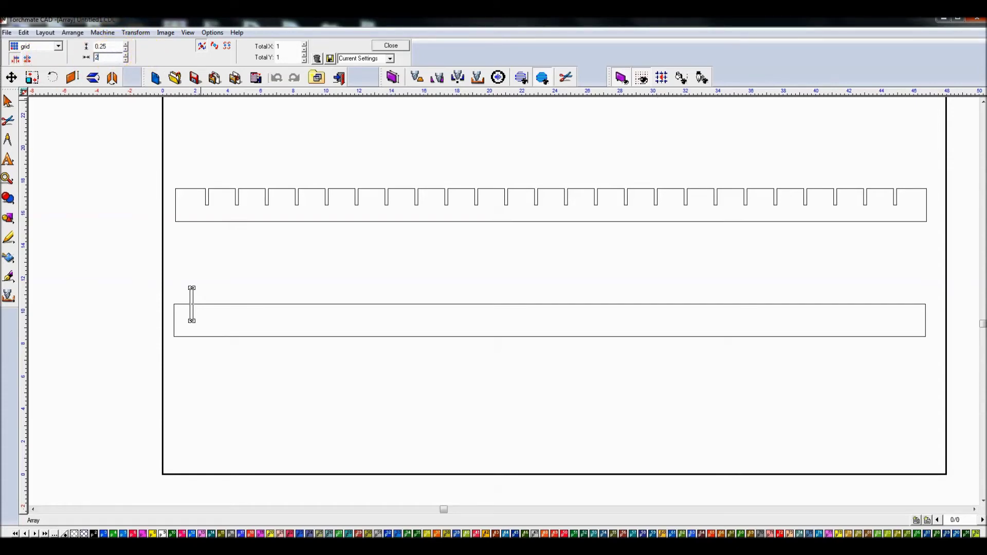
pyautogui.click(304, 44)
pyautogui.click(304, 44)
pyautogui.click(304, 45)
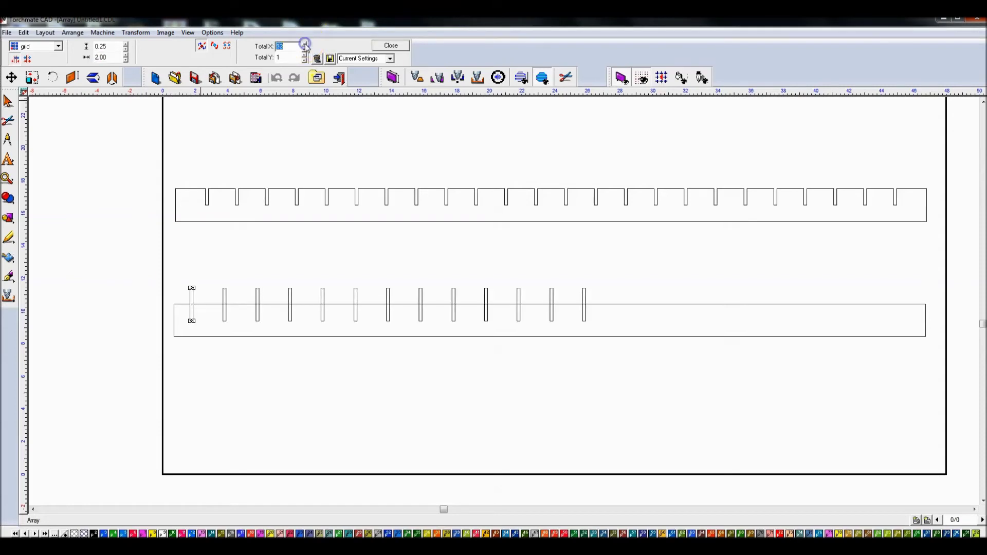
pyautogui.click(305, 44)
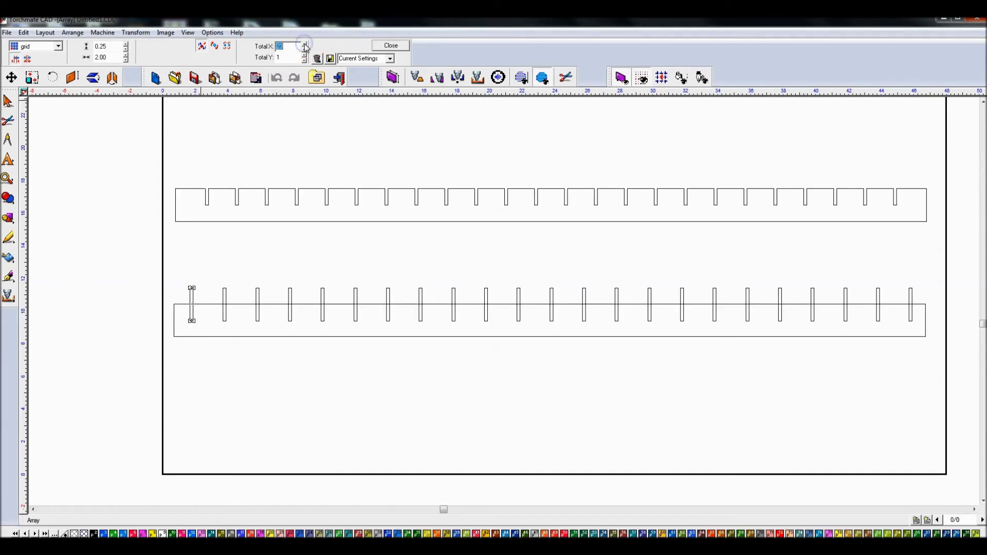
pyautogui.click(379, 50)
# Group the 23 narrow rectangles and center them vertically on the lower long rectangle.
pyautogui.moveTo(161, 273); pyautogui.dragTo(924, 338)
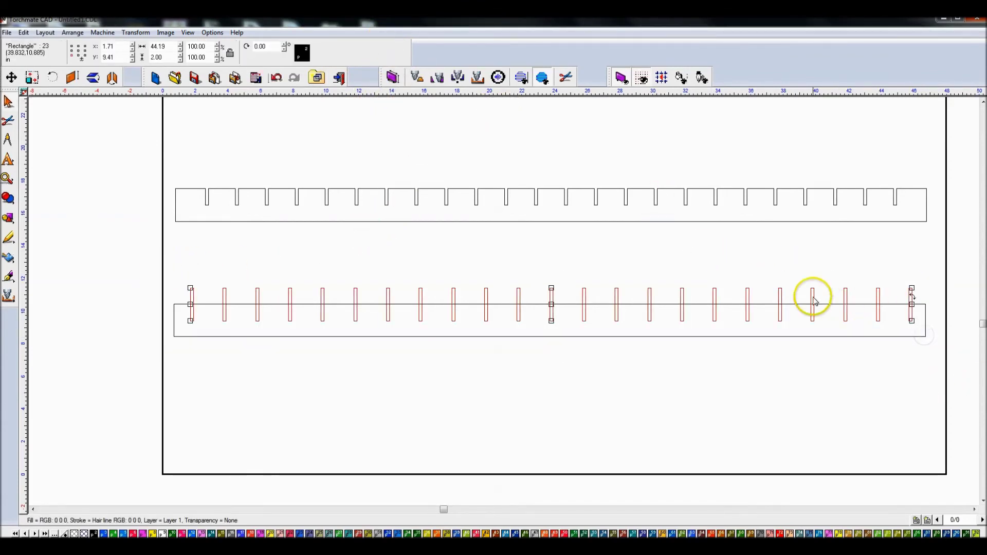
pyautogui.hotkey('ctrl', 'g')
pyautogui.keyDown('shift'); pyautogui.click(840, 306); pyautogui.keyUp('shift')
pyautogui.hotkey('ctrl', 'l')
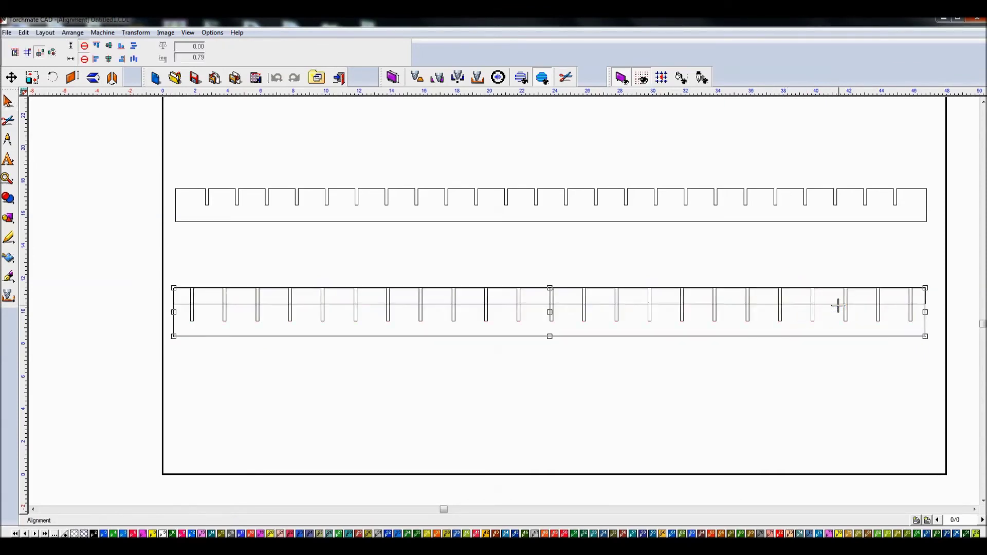
pyautogui.click(109, 46)
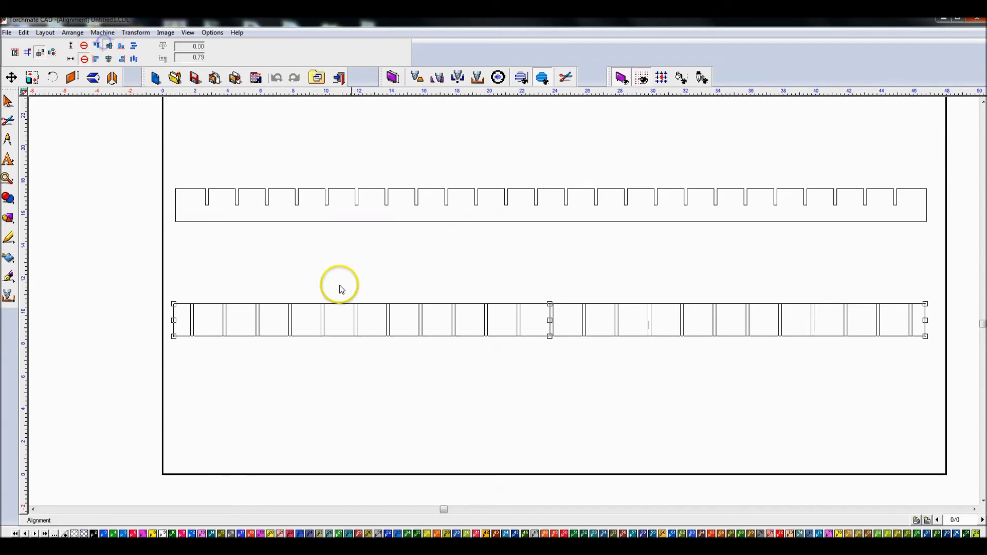
pyautogui.click(516, 388)
pyautogui.click(451, 399)
# Raise the group of narrow rectangles by 1 in, adding +1 to its Y position.
pyautogui.moveTo(184, 271); pyautogui.dragTo(918, 412)
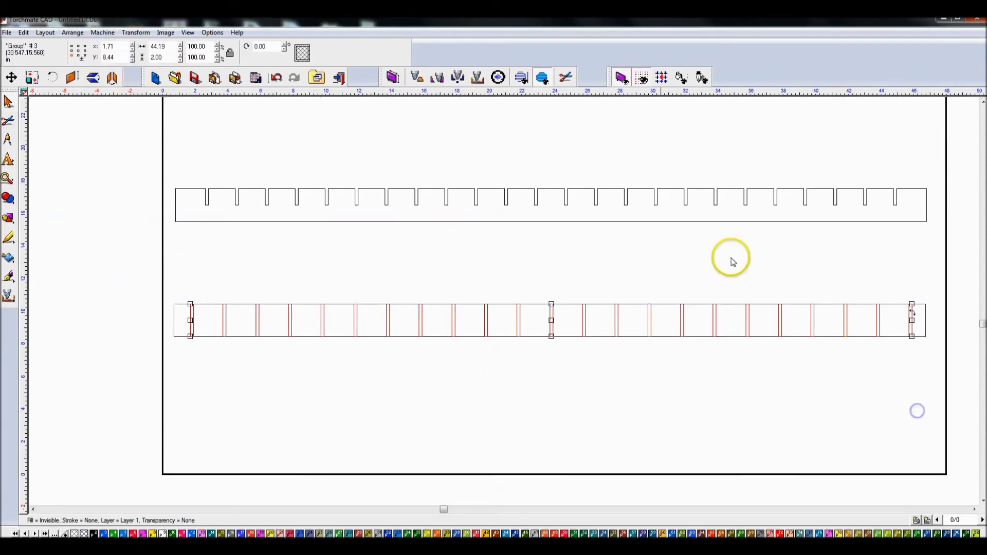
pyautogui.doubleClick(123, 58)
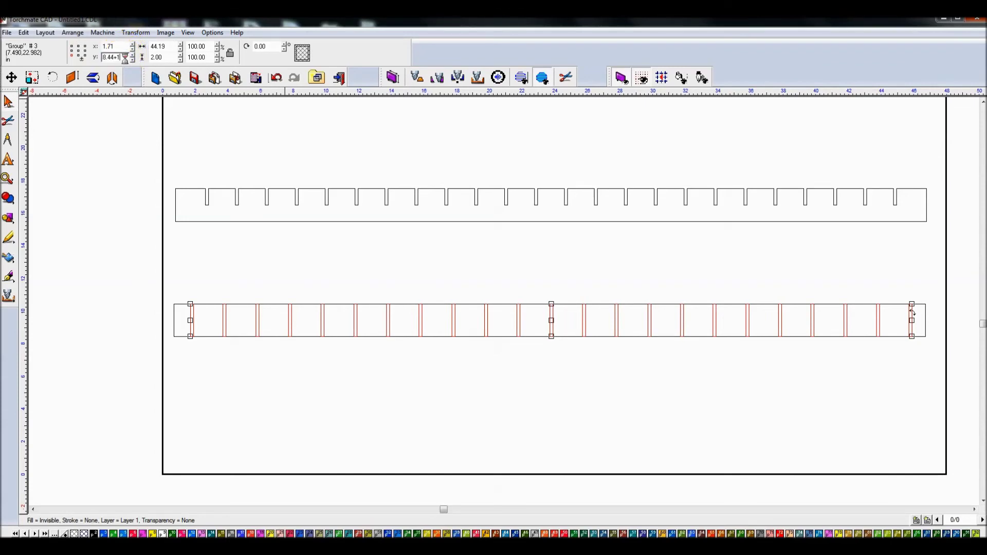
pyautogui.press('Return')
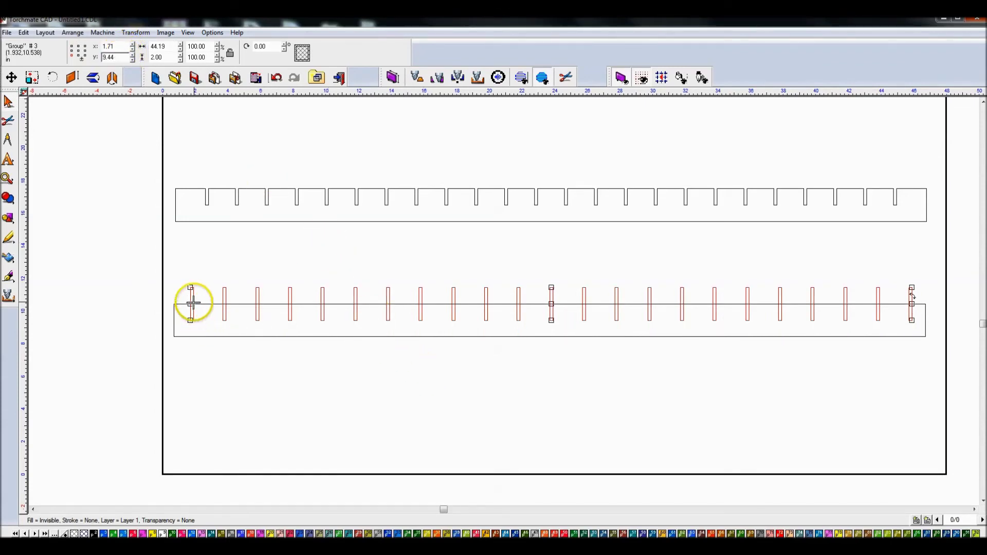
pyautogui.click(420, 381)
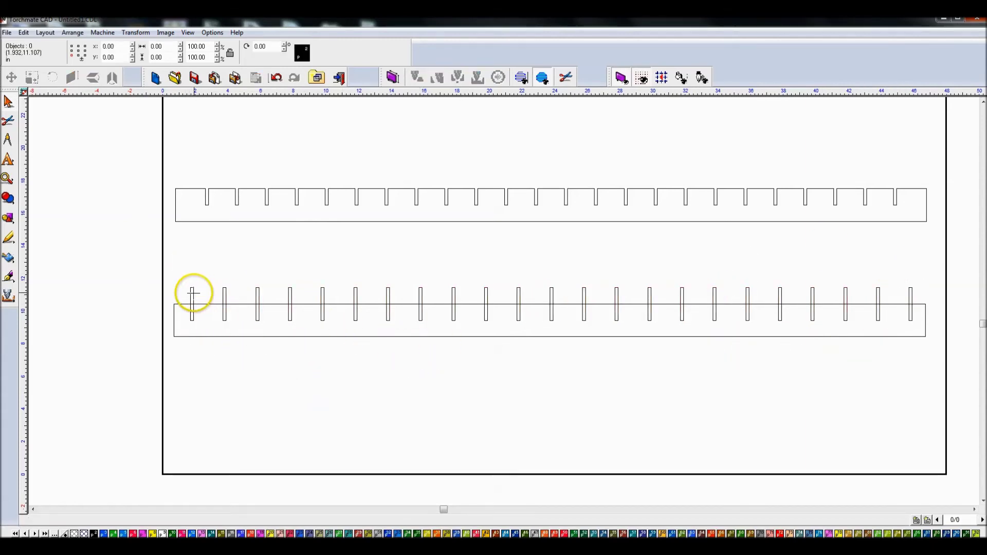
# Weld the slot group with the lower long rectangle using XOR and delete the leftover pieces above its top edge.
pyautogui.click(194, 292)
pyautogui.keyDown('shift'); pyautogui.click(209, 305); pyautogui.keyUp('shift')
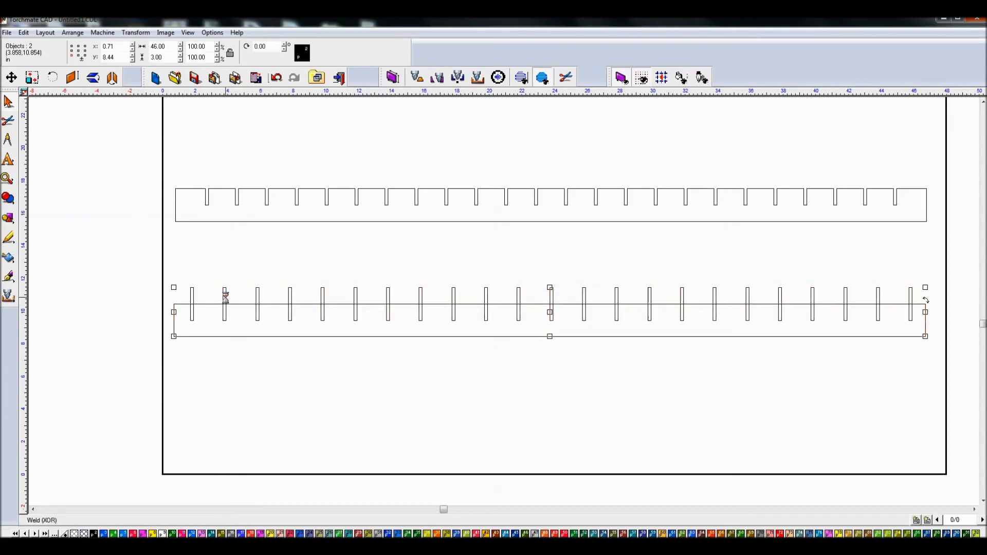
pyautogui.click(272, 368)
pyautogui.moveTo(168, 261); pyautogui.dragTo(948, 312)
pyautogui.press('Delete')
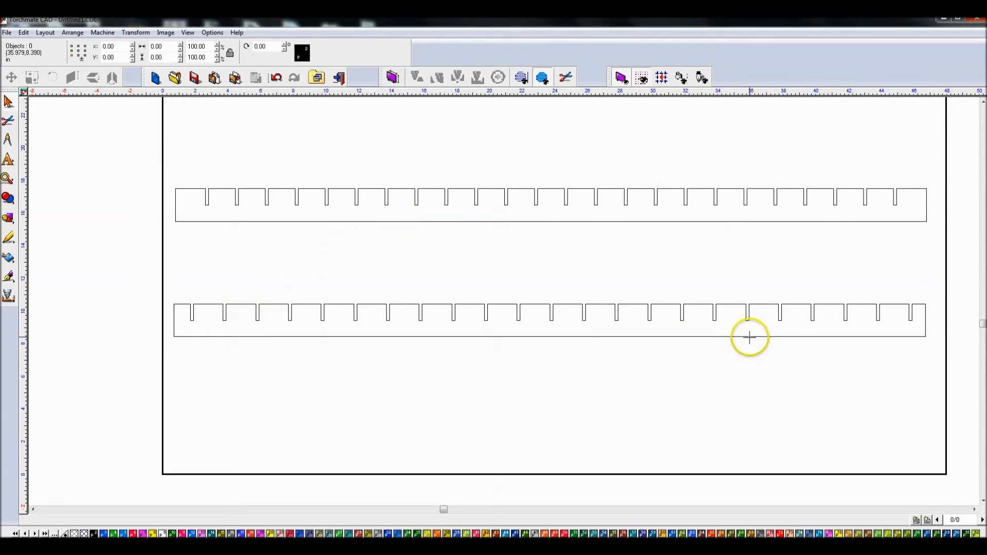
pyautogui.click(379, 406)
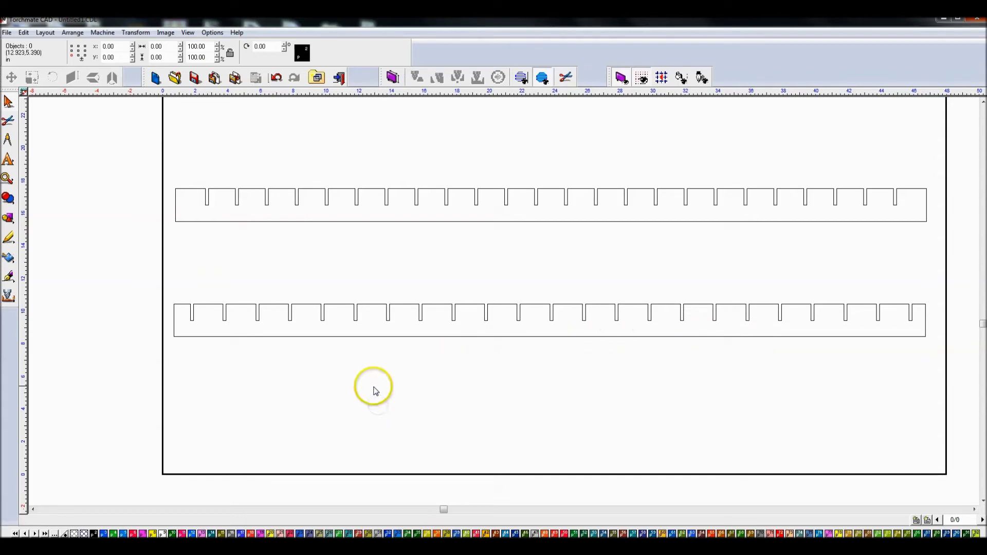
# Draw a circle about 1.37 in wide below the lower notched bar's left part and set its width and height to 1.50 in.
pyautogui.moveTo(10, 202)
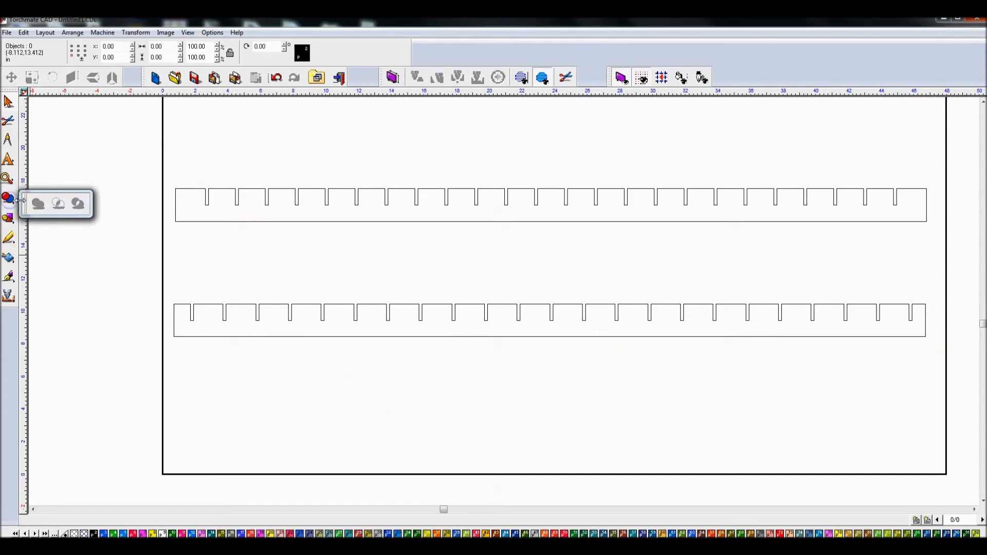
pyautogui.moveTo(9, 224)
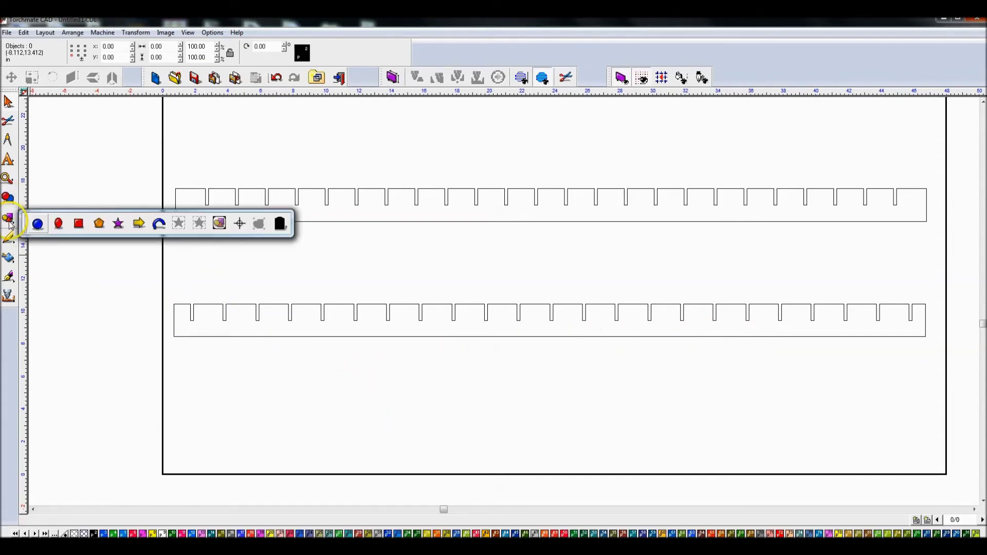
pyautogui.click(38, 224)
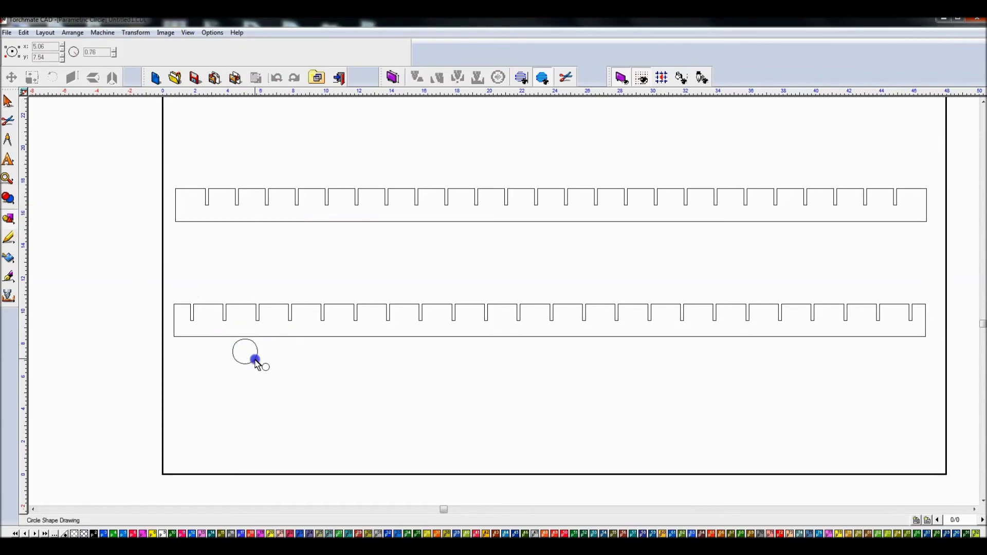
pyautogui.click(7, 101)
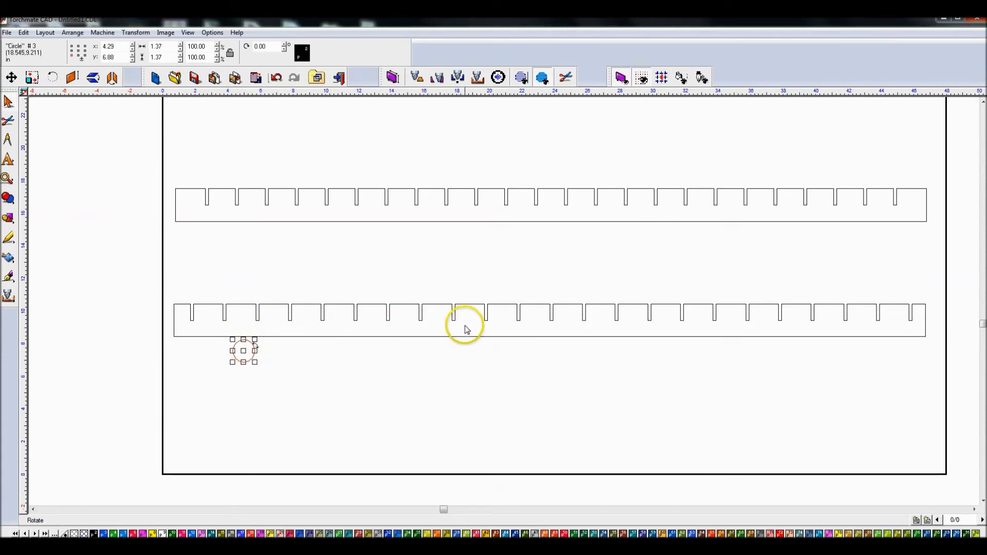
pyautogui.doubleClick(157, 46)
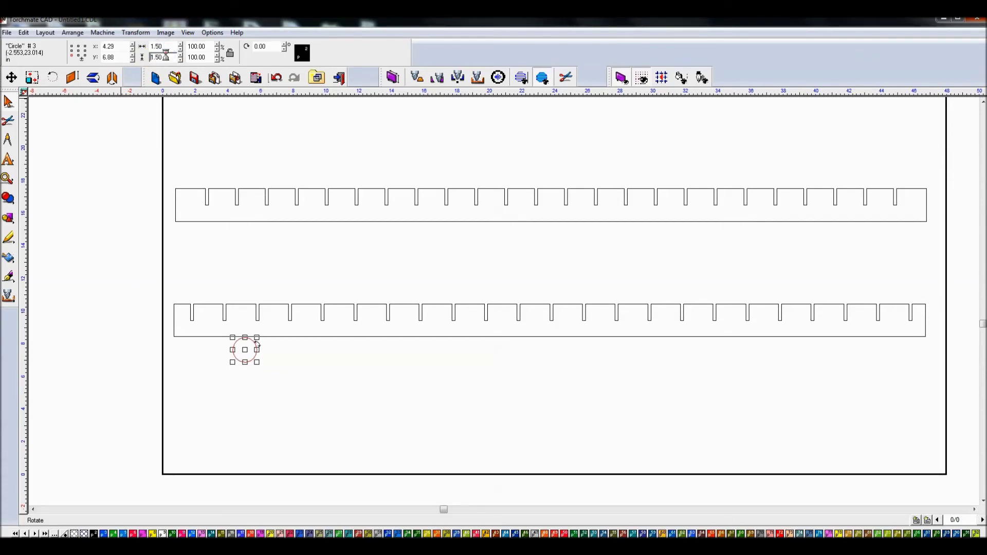
# Move the circle toward the left end of the lower notched bar and align it flush with the bar's bottom edge.
pyautogui.click(14, 87)
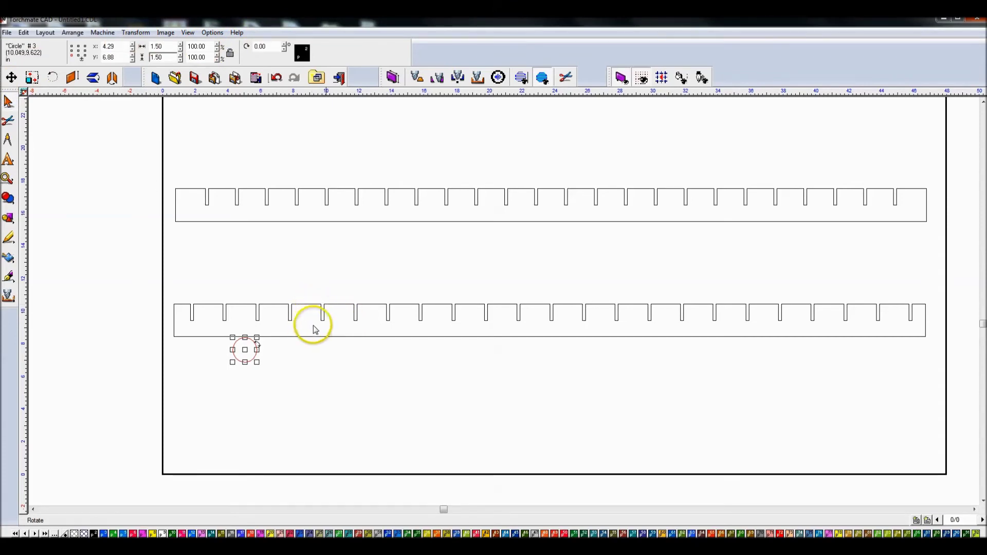
pyautogui.moveTo(246, 350); pyautogui.dragTo(210, 339)
pyautogui.keyDown('shift'); pyautogui.click(255, 338); pyautogui.keyUp('shift')
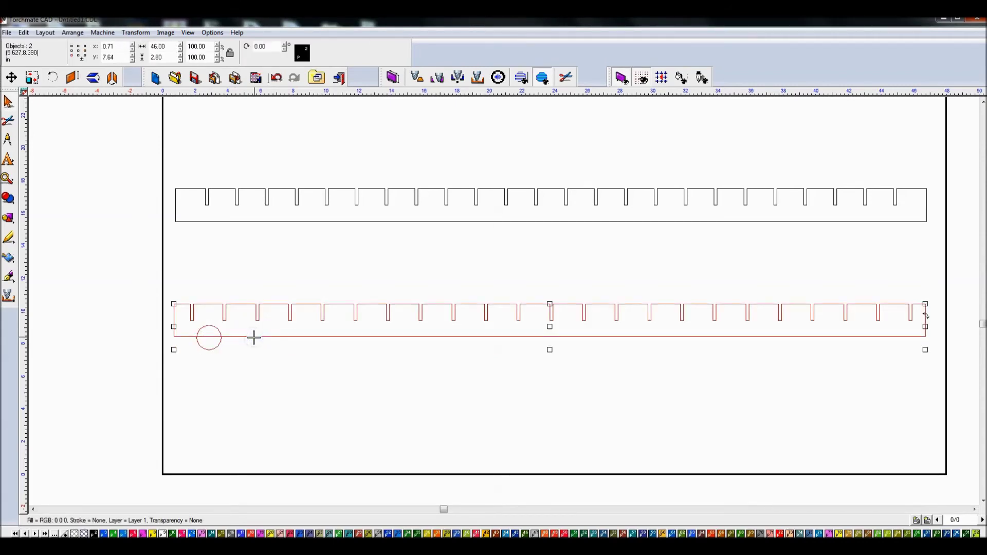
pyautogui.press('F9')
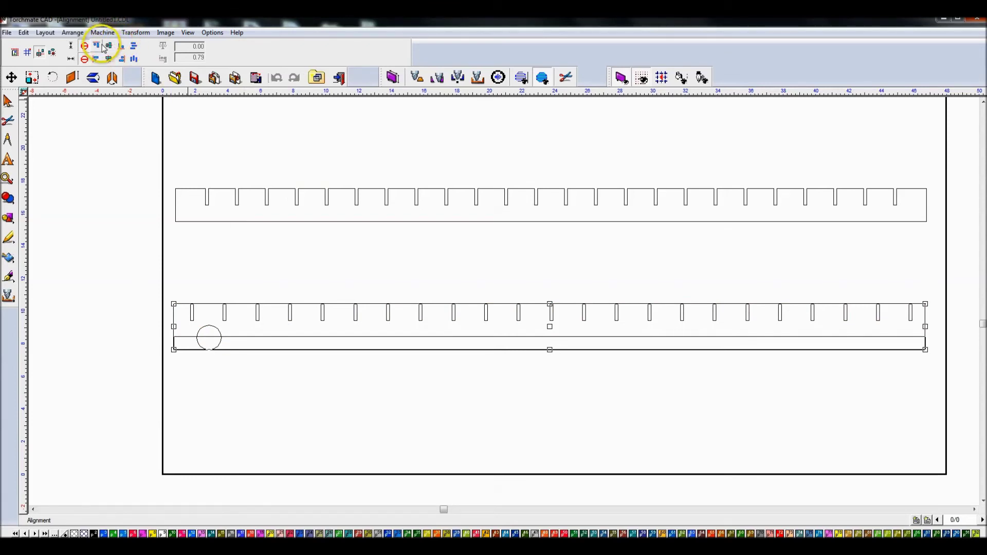
pyautogui.click(122, 45)
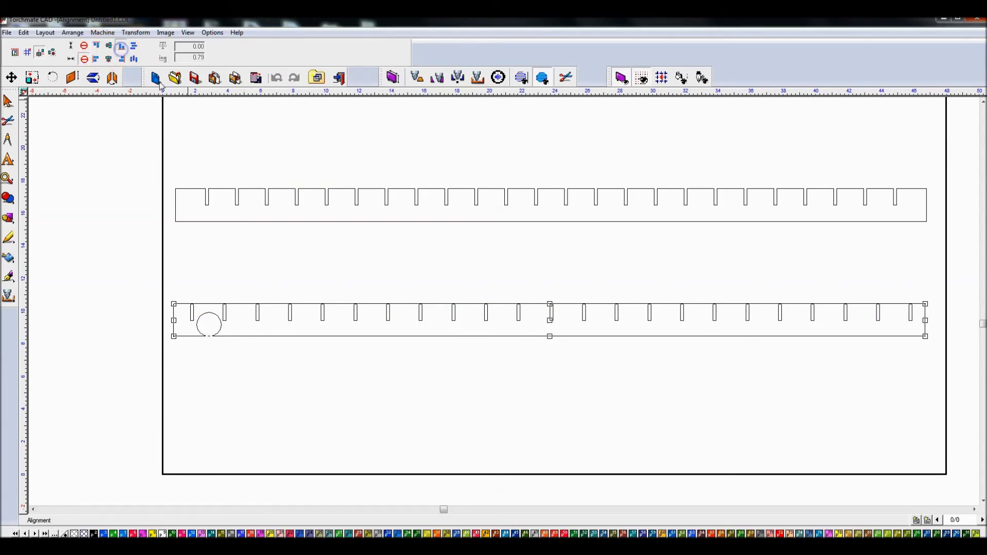
pyautogui.click(223, 352)
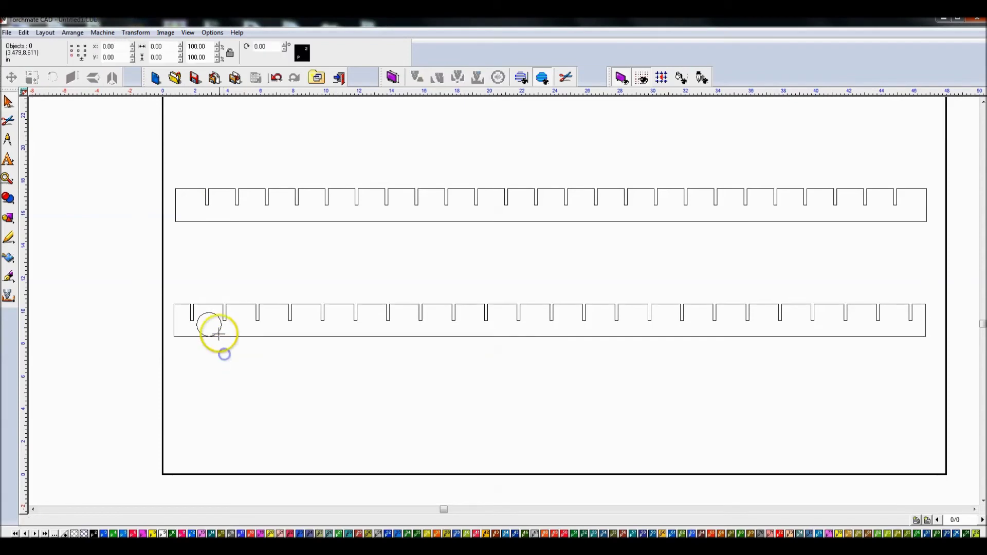
# Align the circle flush with the left end of the lower notched bar.
pyautogui.click(219, 327)
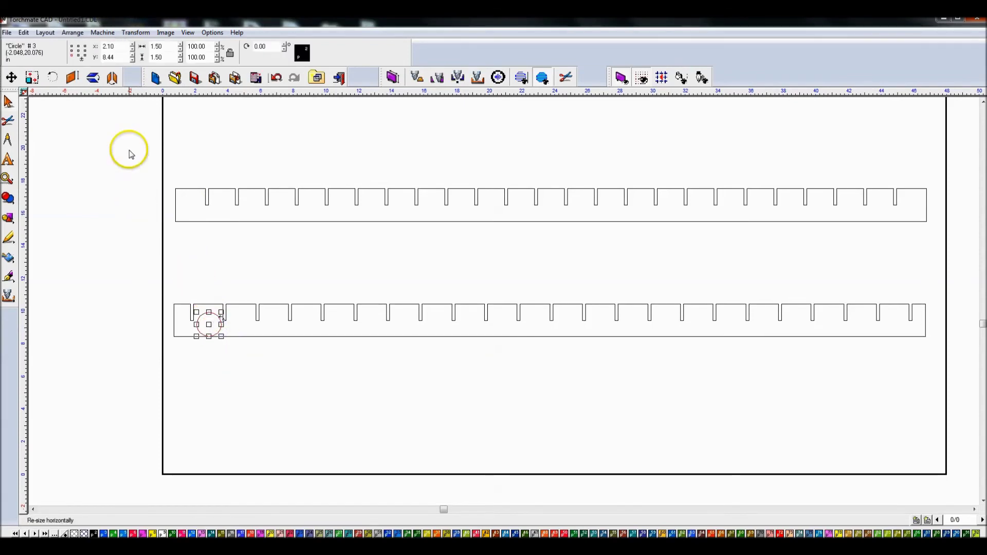
pyautogui.keyDown('shift'); pyautogui.click(248, 304); pyautogui.keyUp('shift')
pyautogui.click(248, 304)
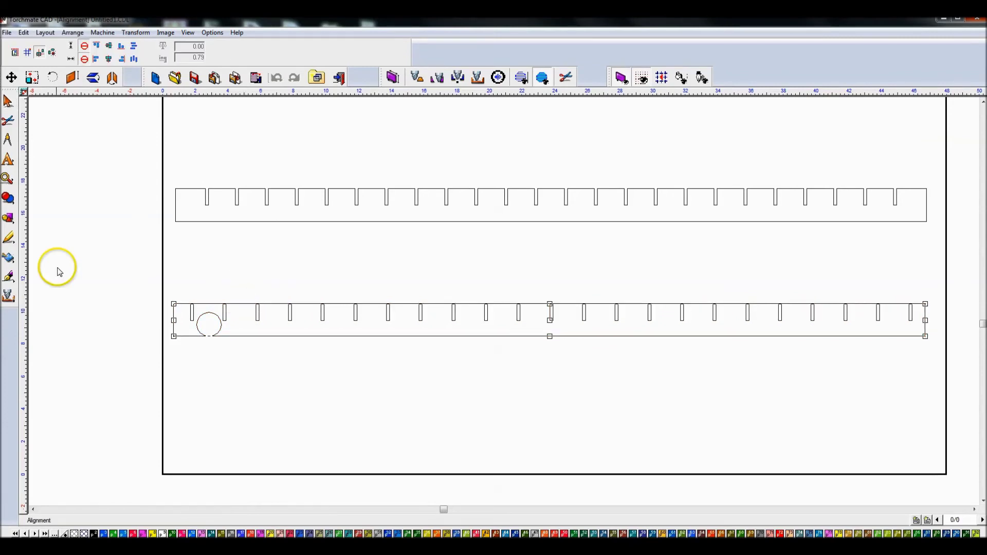
pyautogui.click(96, 59)
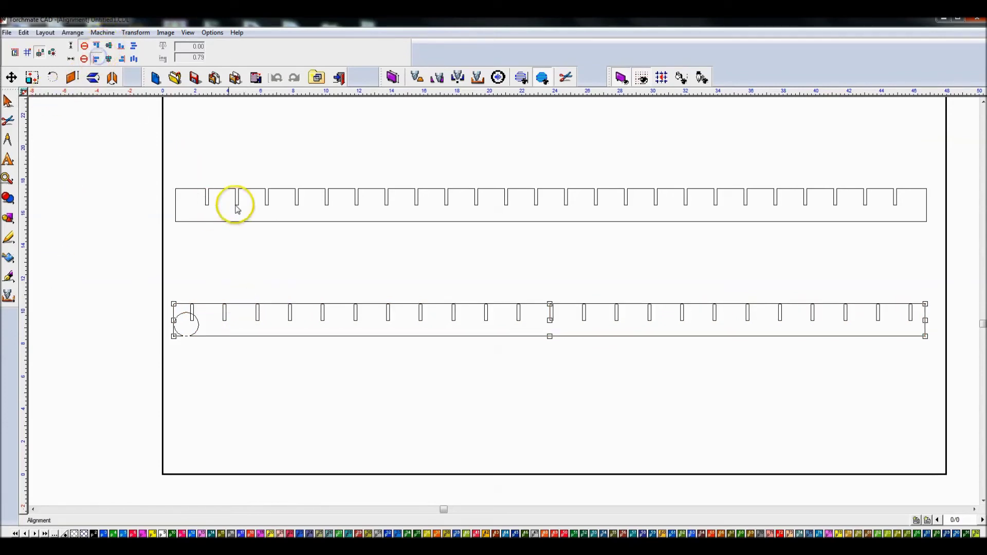
pyautogui.click(237, 208)
# Set the circle's X position to 1.96 in, shifting it inward from the lower bar's left end.
pyautogui.click(189, 328)
pyautogui.click(192, 311)
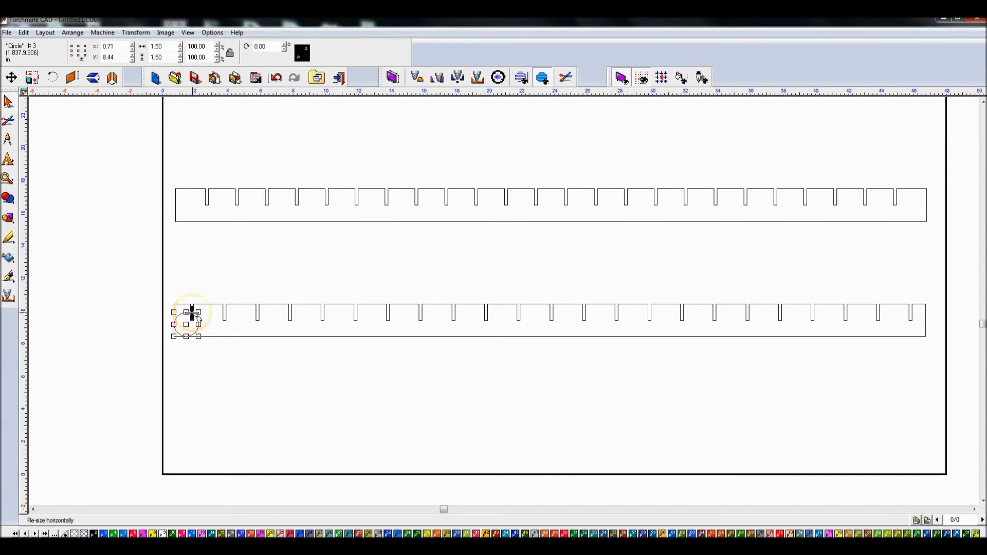
pyautogui.click(165, 50)
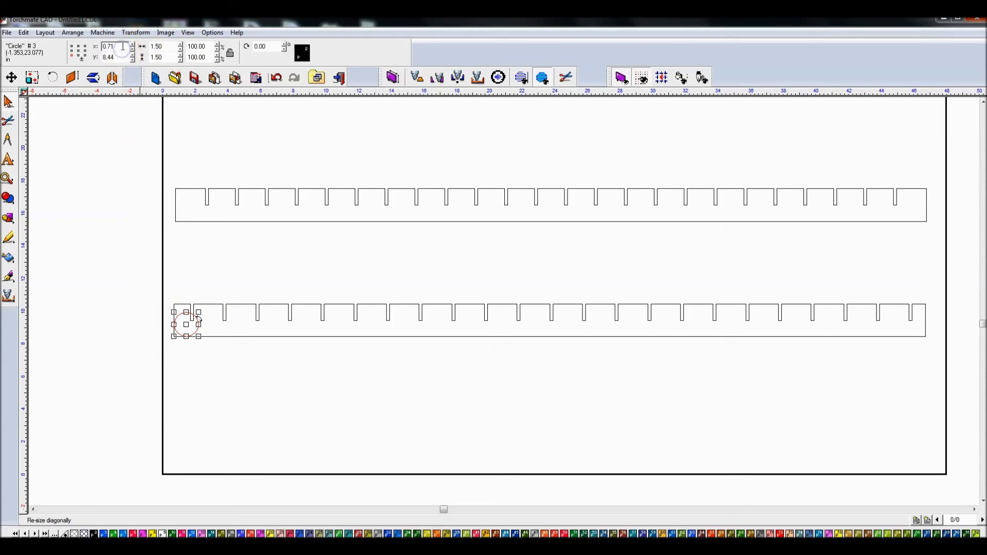
pyautogui.press('Return')
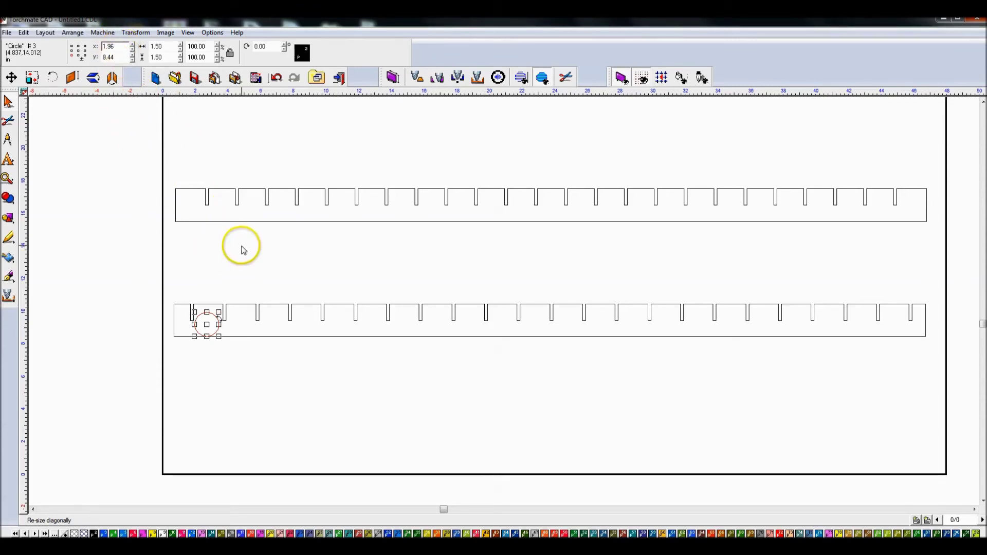
pyautogui.click(245, 249)
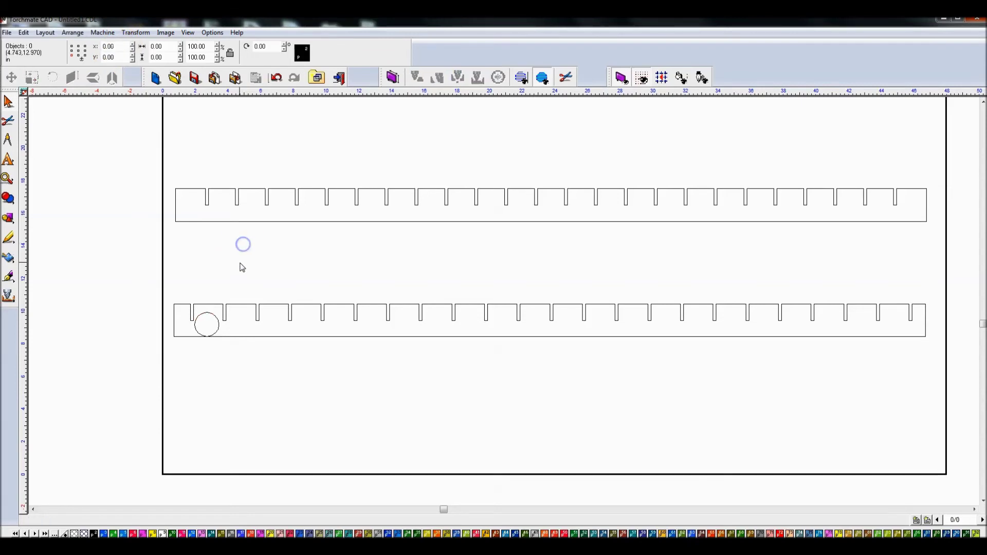
# Try the circle at X position 2.96 in, and undo its horizontal moves back to before the left-end alignment.
pyautogui.click(216, 323)
pyautogui.doubleClick(122, 46)
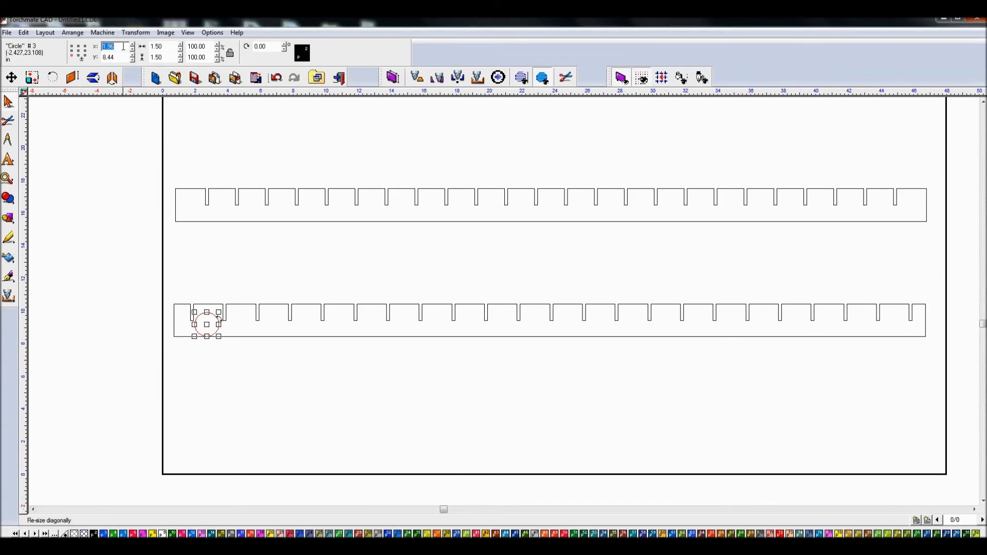
pyautogui.write('2.96')
pyautogui.press('Return')
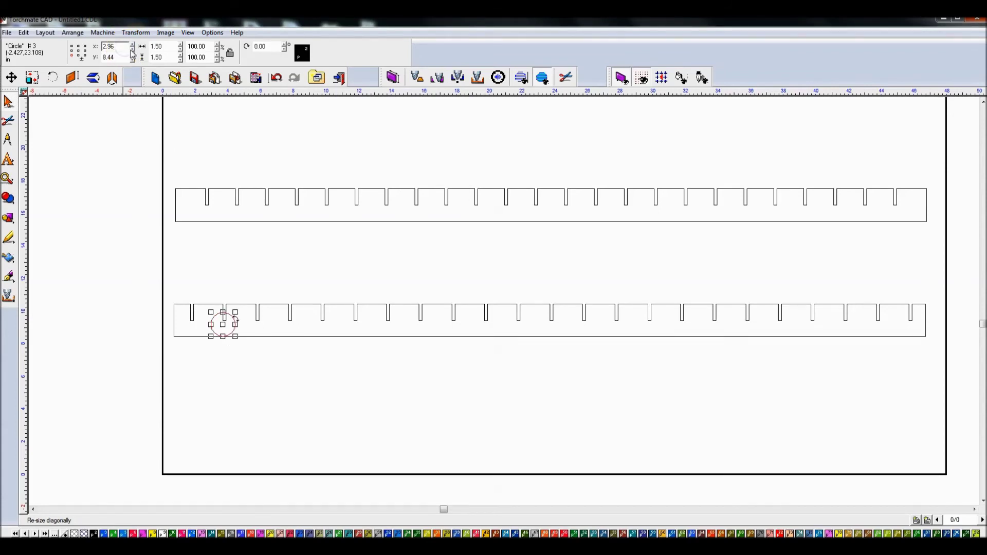
pyautogui.hotkey('ctrl', 'z')
pyautogui.click(235, 251)
# Lower the circle to a Y position of 7.69 in so its center sits on the lower bar's bottom edge.
pyautogui.click(217, 319)
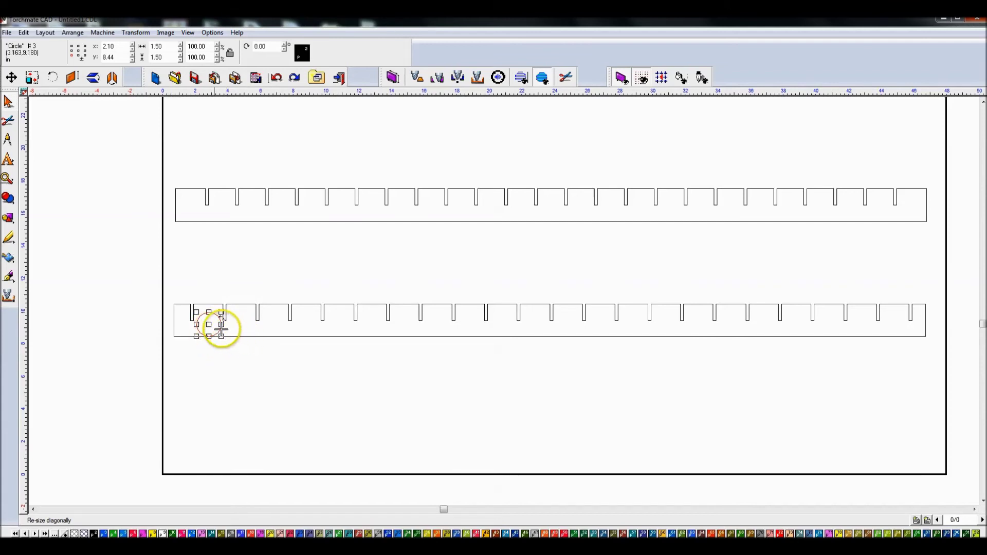
pyautogui.click(119, 58)
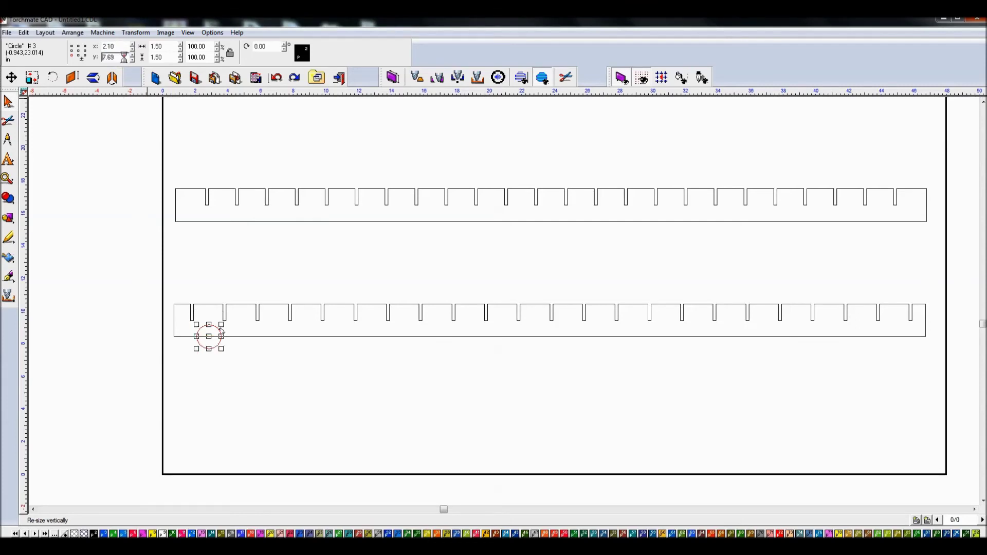
pyautogui.click(323, 376)
# Array the circle in a grid with 4.00 in horizontal spacing, 12 copies in X and 1 in Y.
pyautogui.click(220, 343)
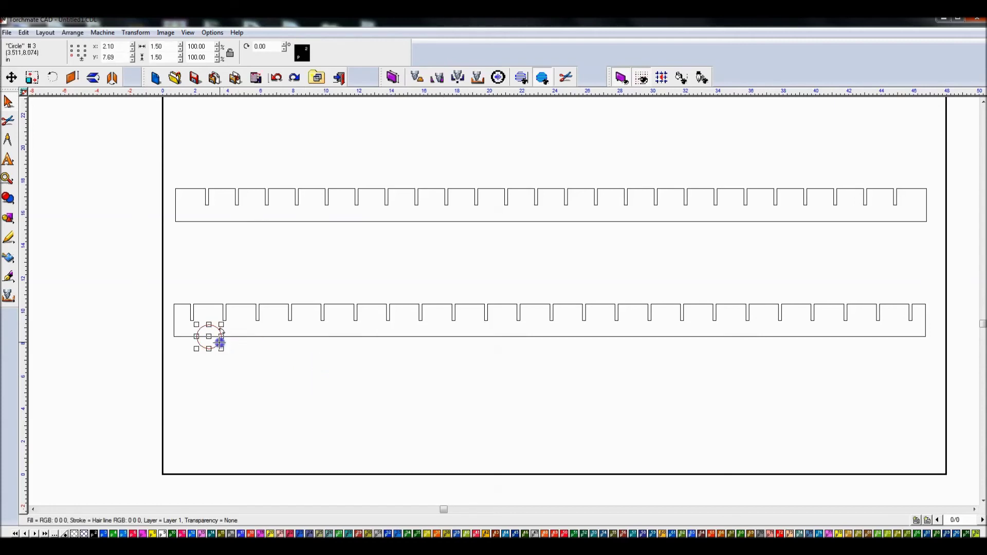
pyautogui.click(45, 32)
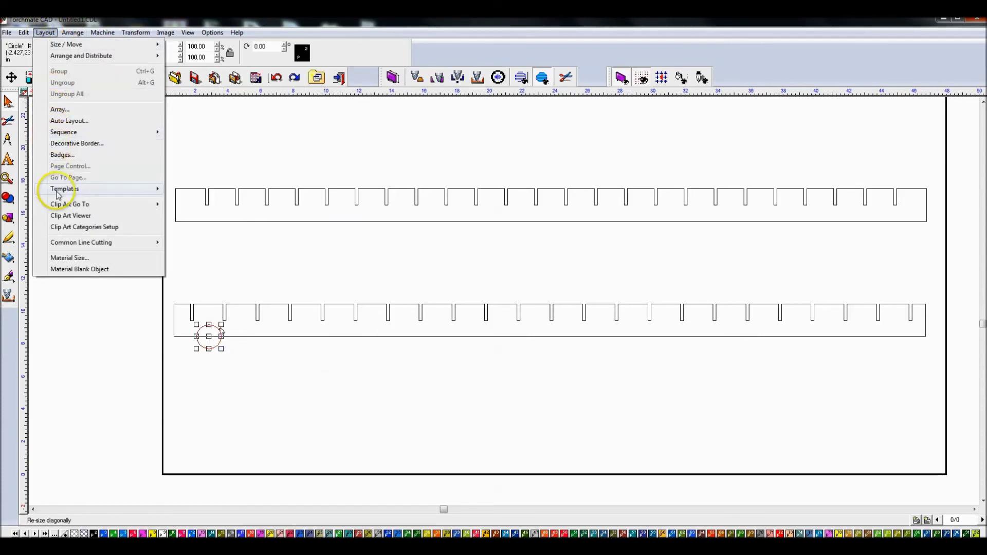
pyautogui.click(64, 110)
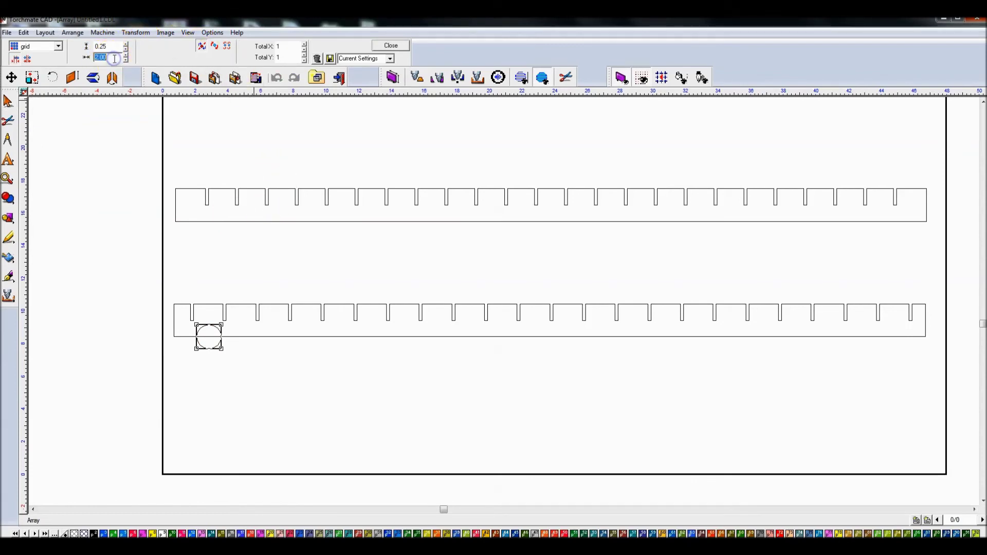
pyautogui.click(304, 44)
pyautogui.click(304, 45)
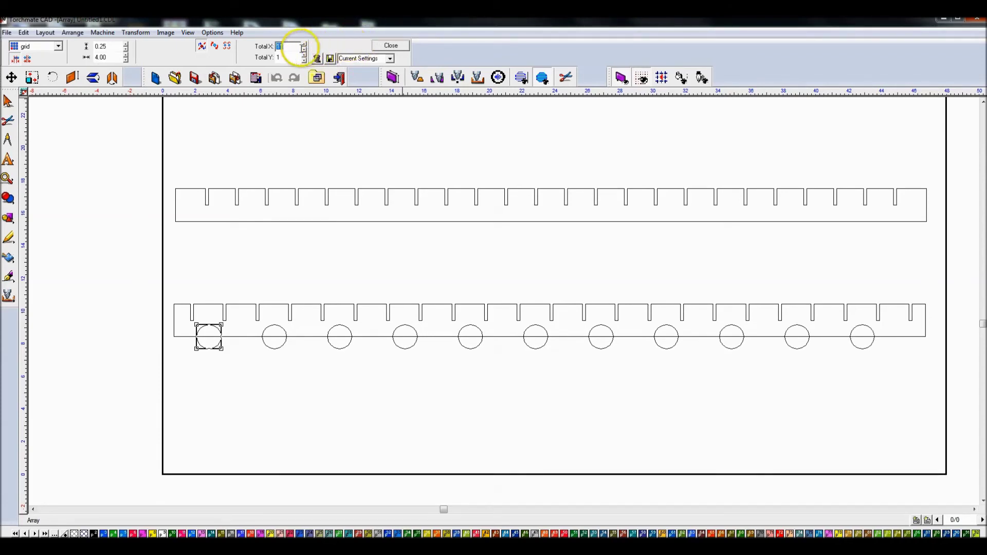
pyautogui.click(390, 45)
# Cut the row of circles out of the lower notched bar's bottom edge and delete the leftover pieces.
pyautogui.click(225, 219)
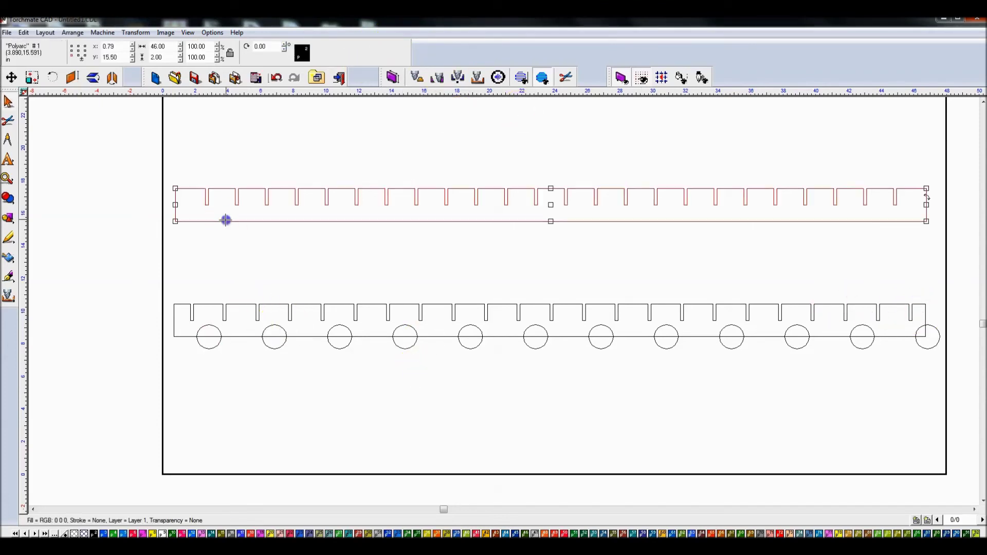
pyautogui.click(230, 286)
pyautogui.moveTo(188, 414); pyautogui.dragTo(944, 321)
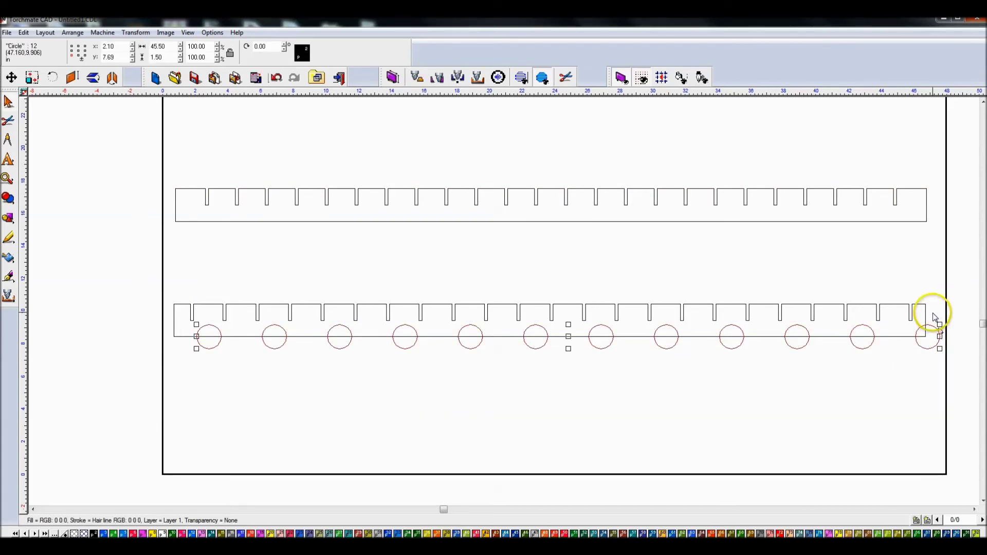
pyautogui.keyDown('shift'); pyautogui.click(473, 304); pyautogui.keyUp('shift')
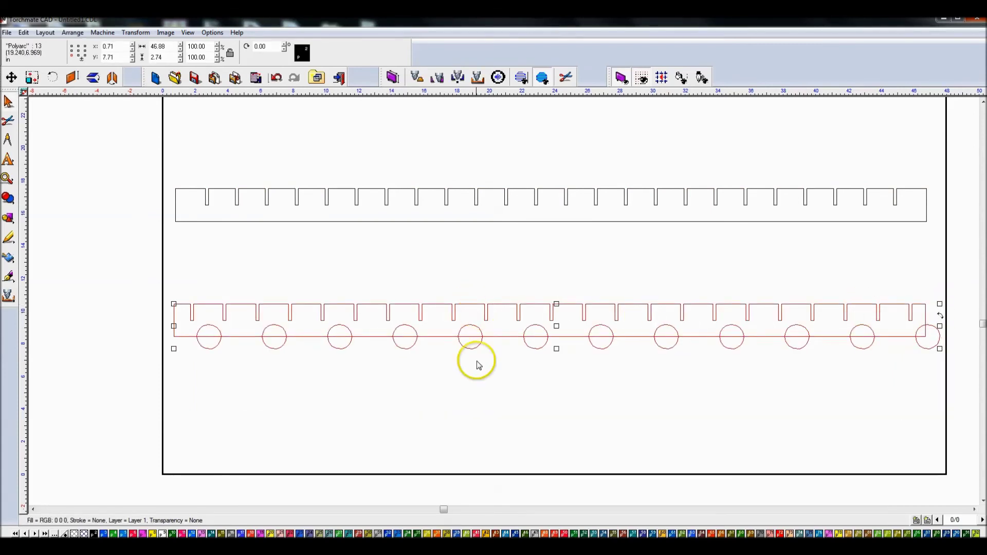
pyautogui.click(464, 388)
pyautogui.moveTo(173, 388); pyautogui.dragTo(957, 330)
pyautogui.press('Delete')
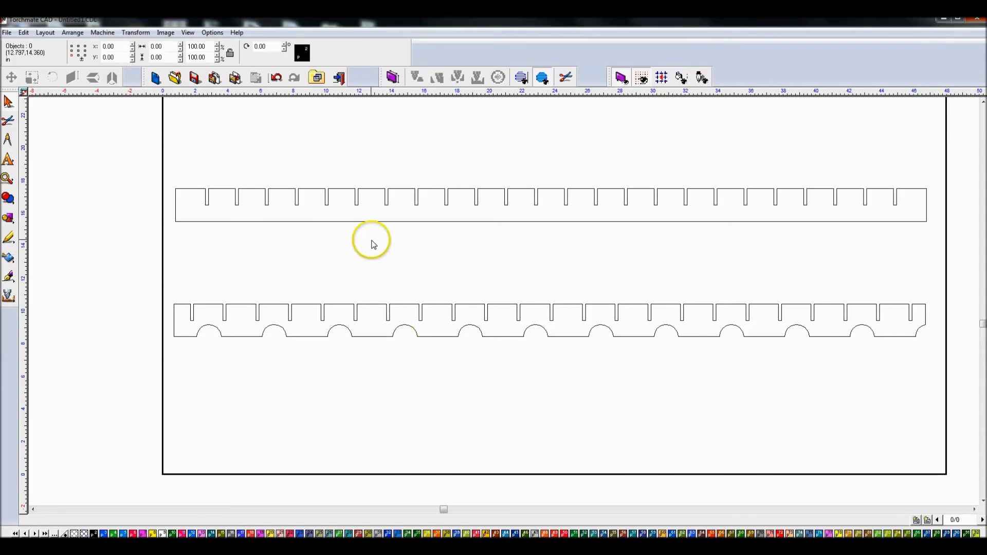
# Move the lower bar with the semicircular cutouts up beneath the upper notched bar, to about X 1.07, Y 12.57.
pyautogui.moveTo(137, 148); pyautogui.dragTo(190, 163)
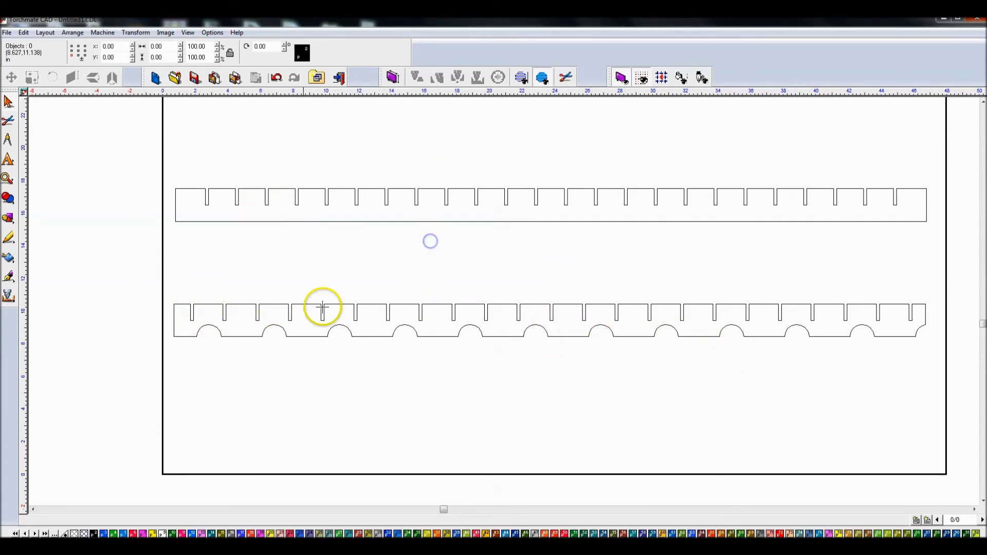
pyautogui.click(367, 306)
pyautogui.moveTo(553, 319); pyautogui.dragTo(555, 253)
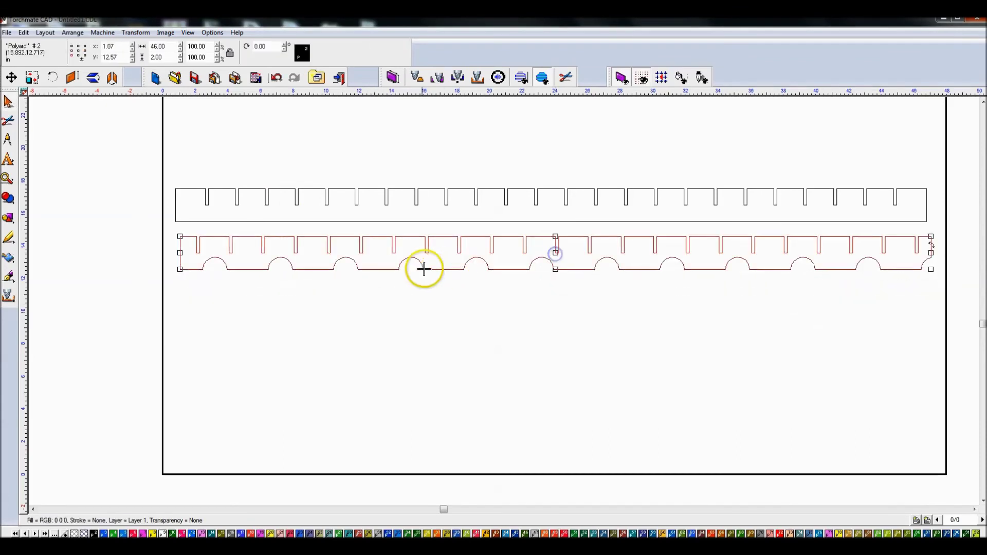
pyautogui.click(292, 301)
pyautogui.click(44, 33)
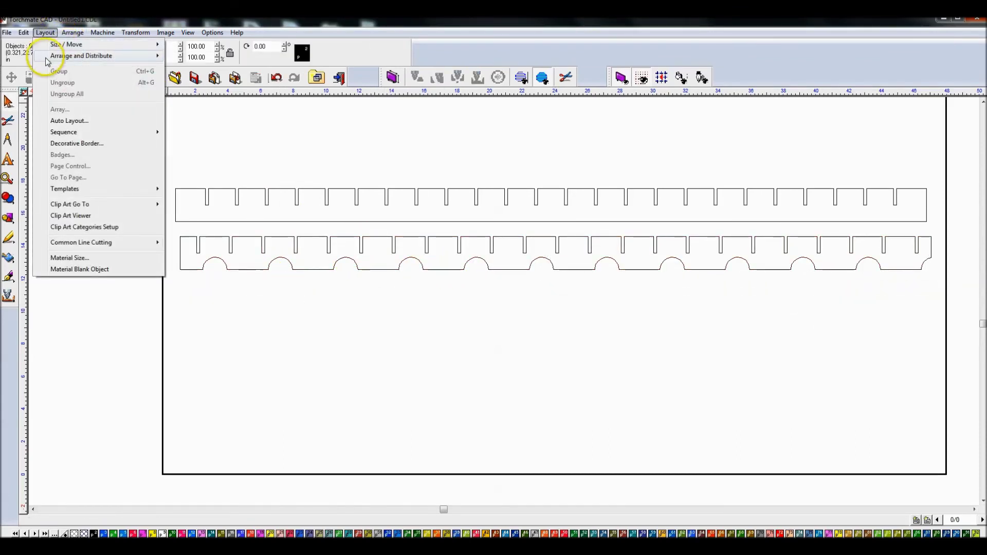
pyautogui.moveTo(77, 55)
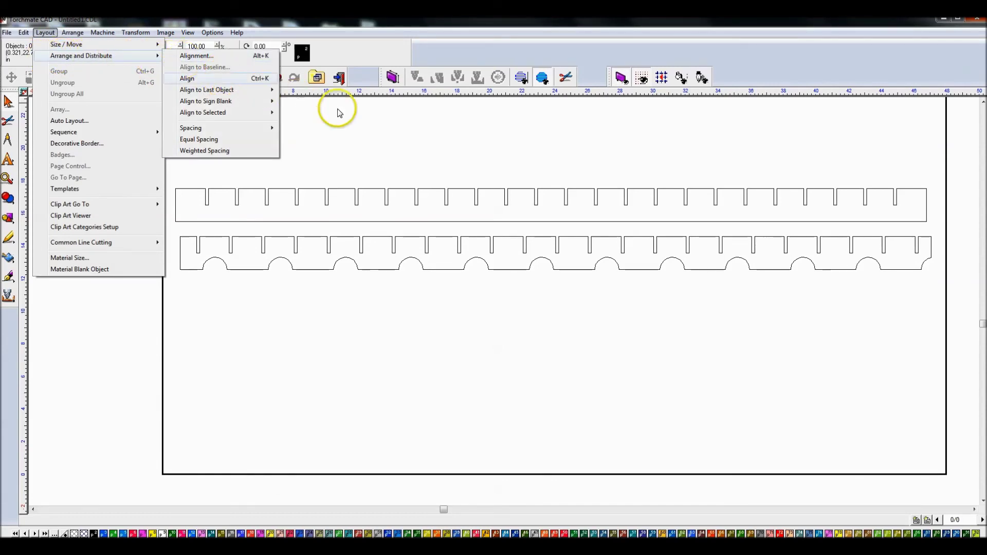
pyautogui.click(358, 114)
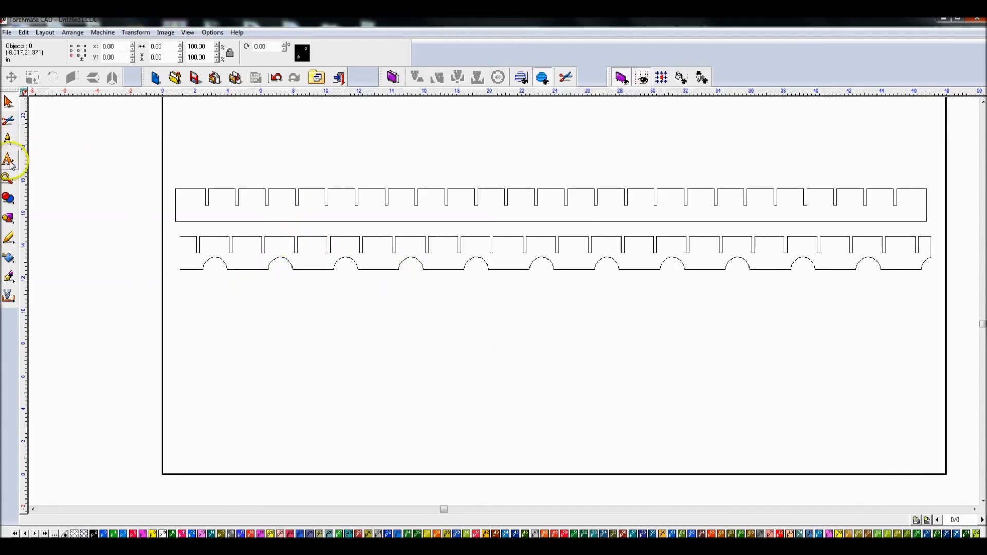
# Draw two circles side by side below the bars, with radii of about 3.7 in and 3.4 in.
pyautogui.click(7, 220)
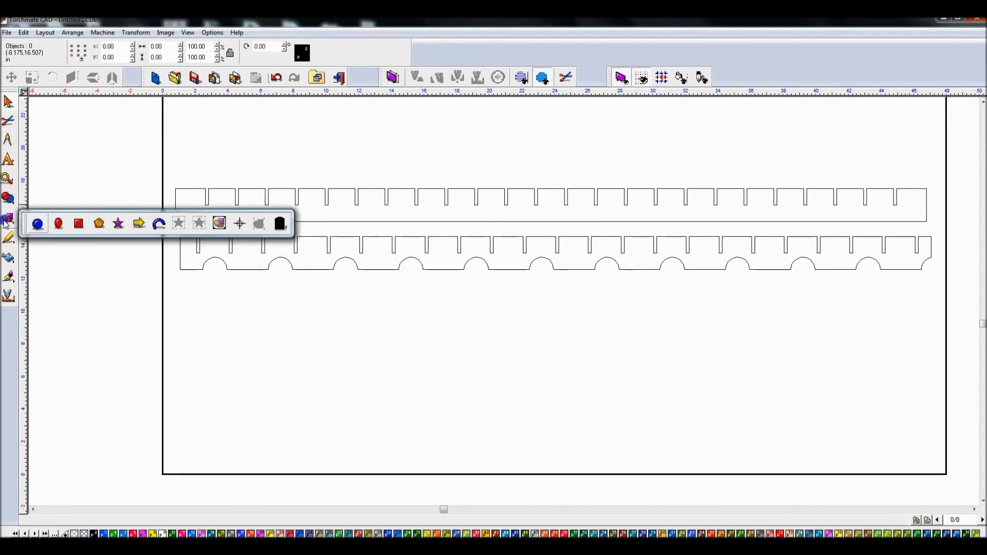
pyautogui.click(38, 223)
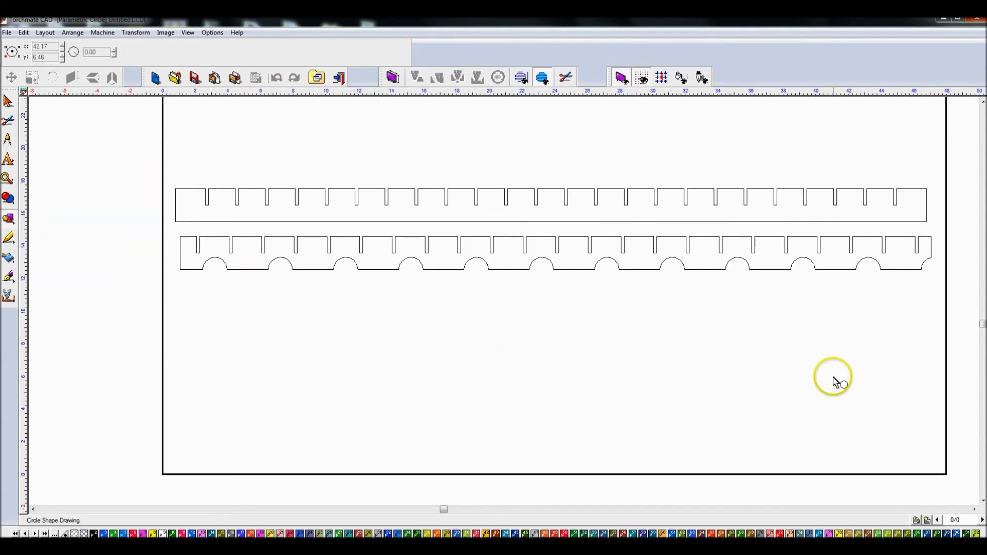
pyautogui.moveTo(258, 309); pyautogui.dragTo(344, 389)
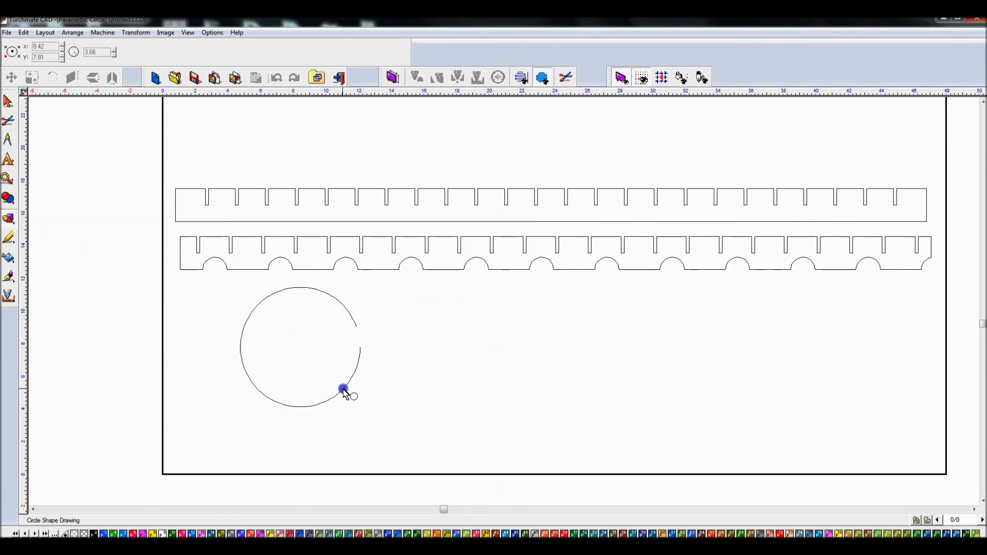
pyautogui.moveTo(430, 323); pyautogui.dragTo(508, 391)
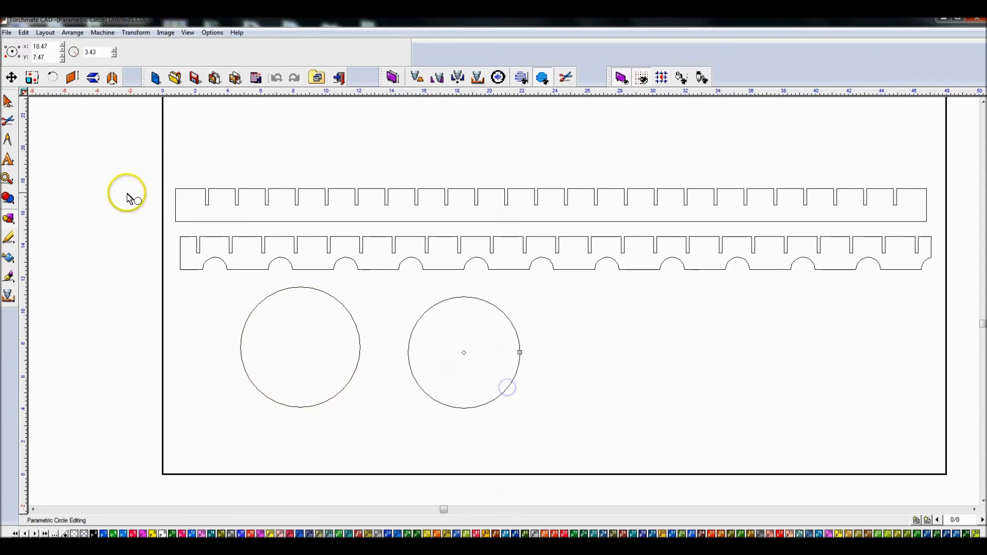
pyautogui.click(8, 101)
pyautogui.click(7, 201)
pyautogui.click(8, 219)
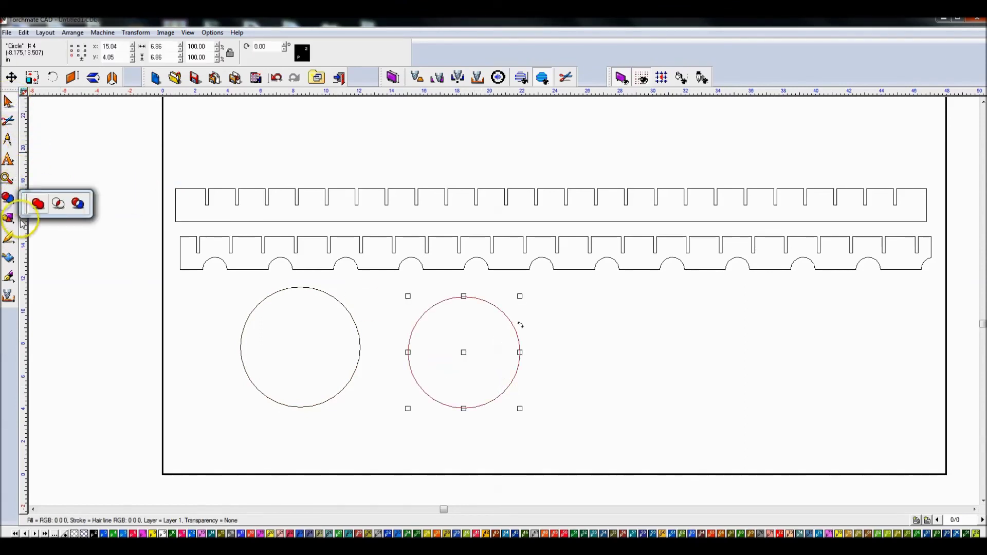
pyautogui.click(79, 221)
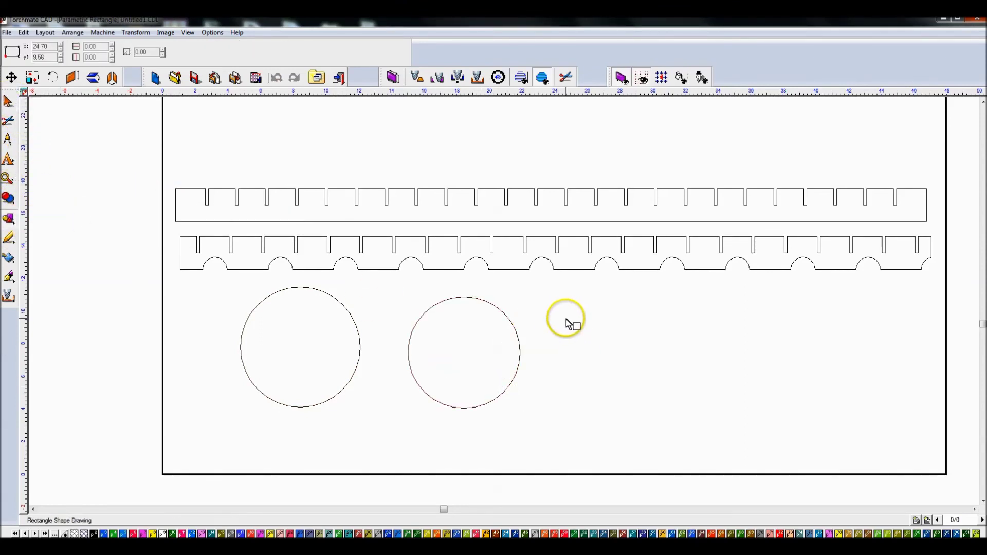
pyautogui.moveTo(567, 319); pyautogui.dragTo(609, 359)
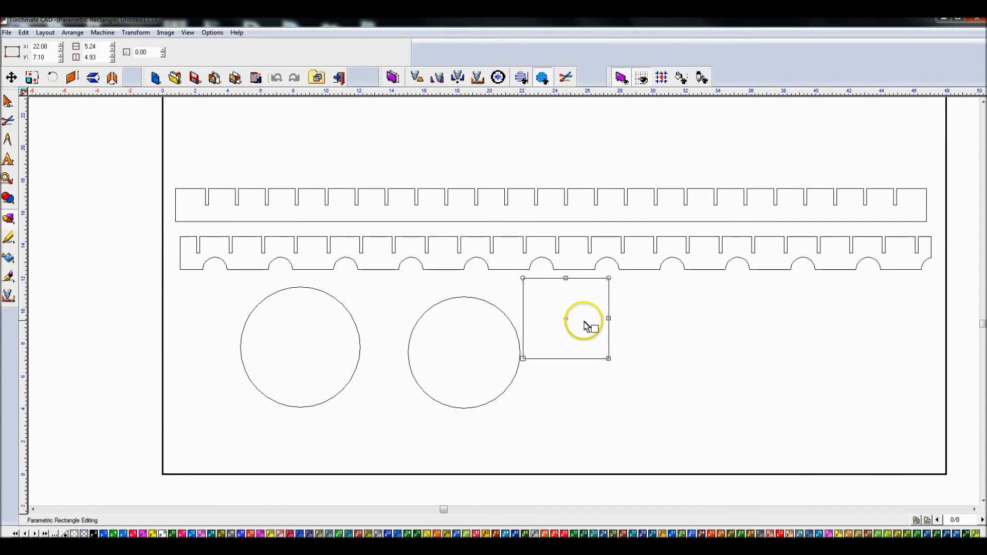
pyautogui.click(8, 100)
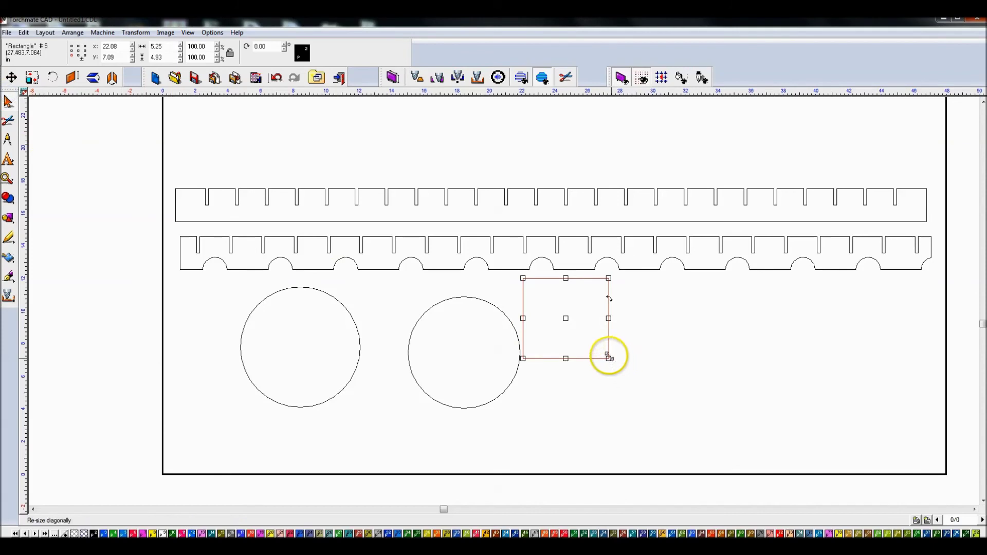
pyautogui.press('Delete')
# Replace the rectangle beside the two circles with a 6.00 by 6.00 in square at about X 25.24, Y 4.31.
pyautogui.click(7, 221)
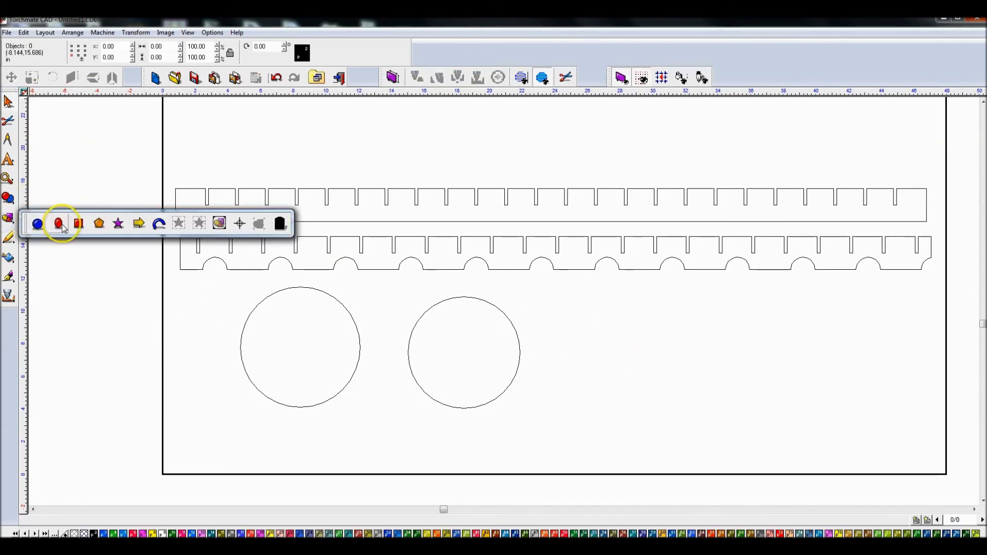
pyautogui.click(79, 224)
pyautogui.moveTo(575, 315); pyautogui.dragTo(677, 404)
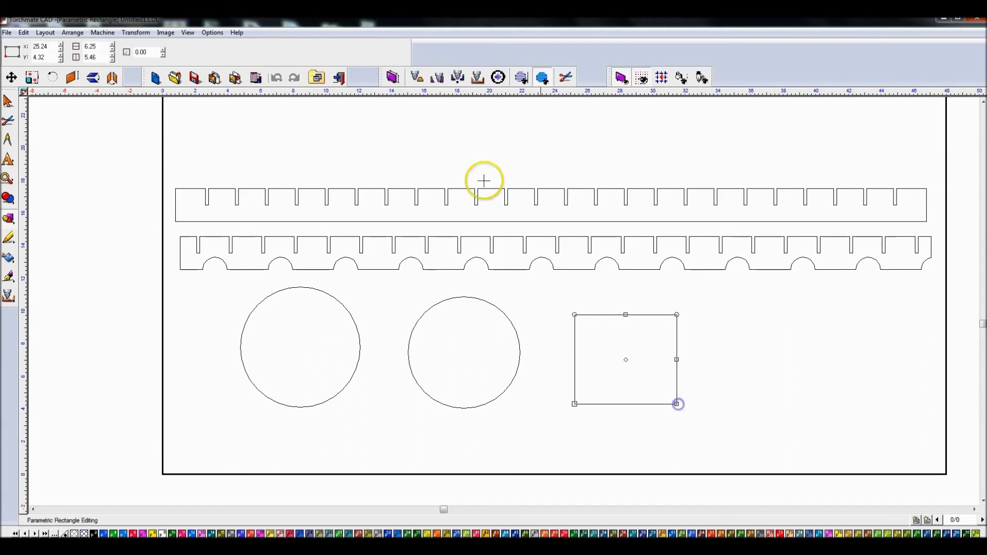
pyautogui.doubleClick(106, 49)
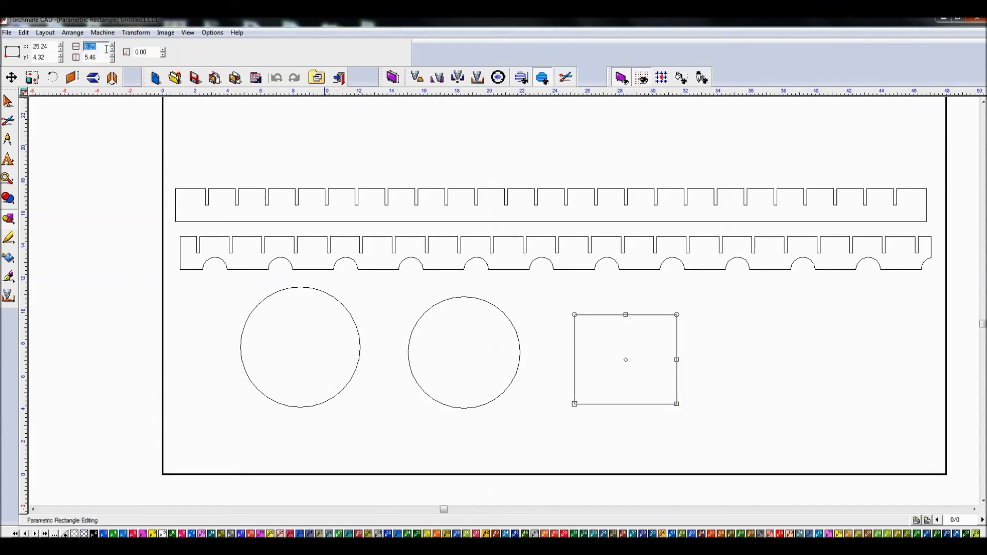
pyautogui.press('Tab')
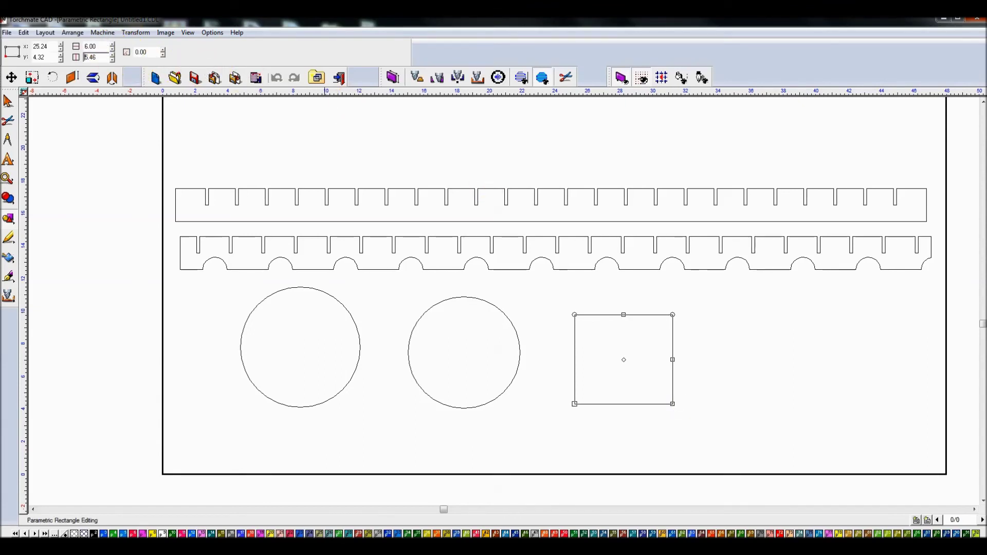
pyautogui.write('6.00')
pyautogui.press('Return')
pyautogui.click(17, 105)
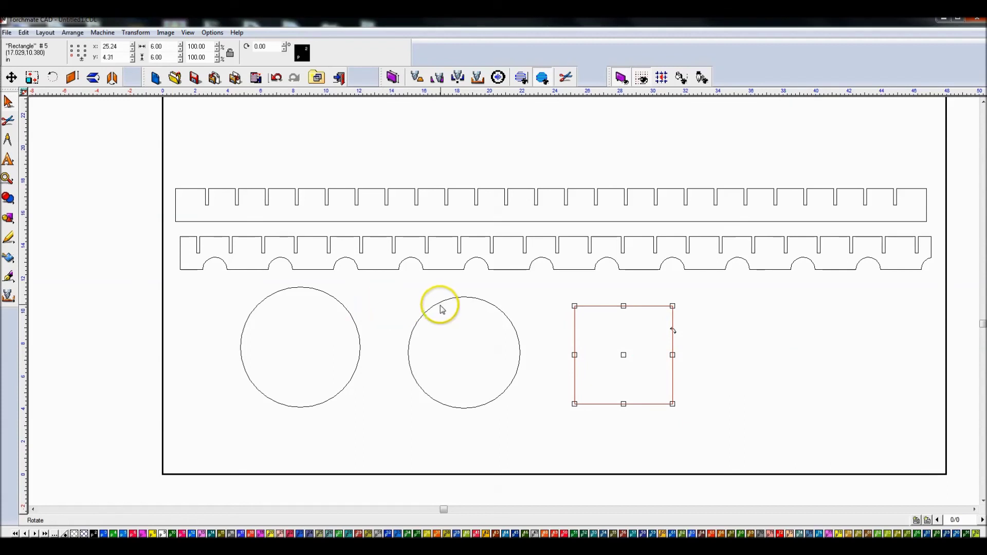
# Center the square on the larger circle both horizontally and vertically.
pyautogui.keyDown('shift'); pyautogui.click(346, 308); pyautogui.keyUp('shift')
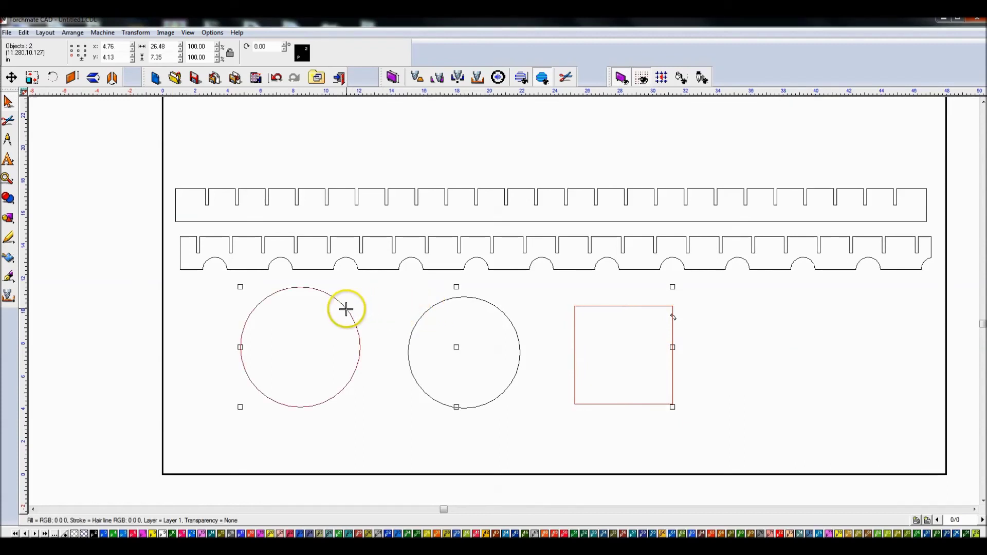
pyautogui.hotkey('alt', 'a')
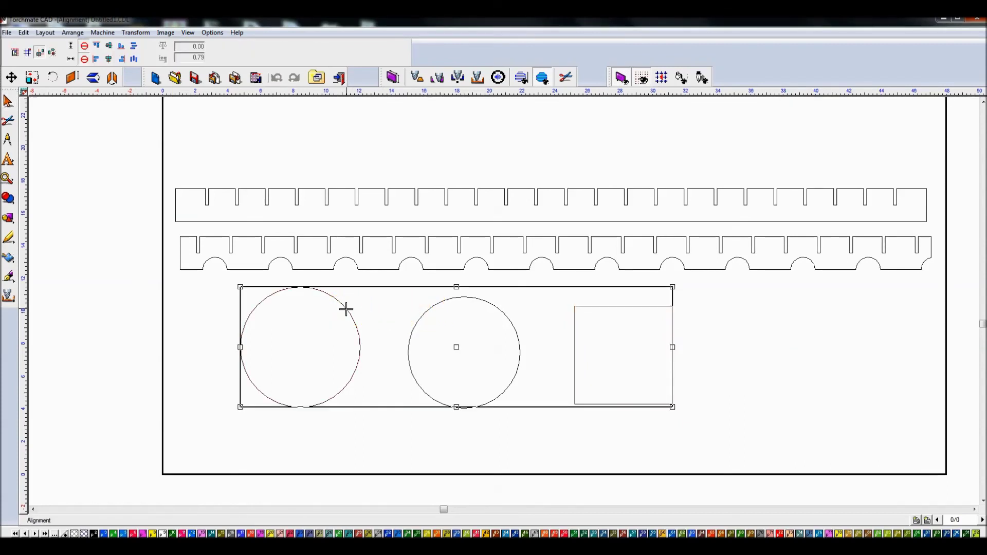
pyautogui.click(108, 45)
pyautogui.click(108, 59)
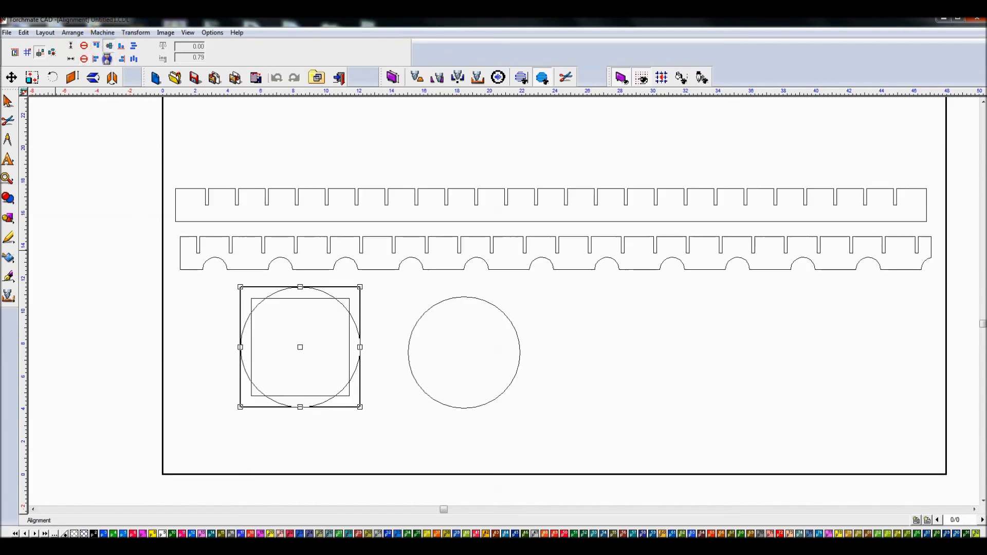
pyautogui.click(402, 390)
# Center the smaller circle on the larger circle and join the two into one ring path.
pyautogui.click(441, 302)
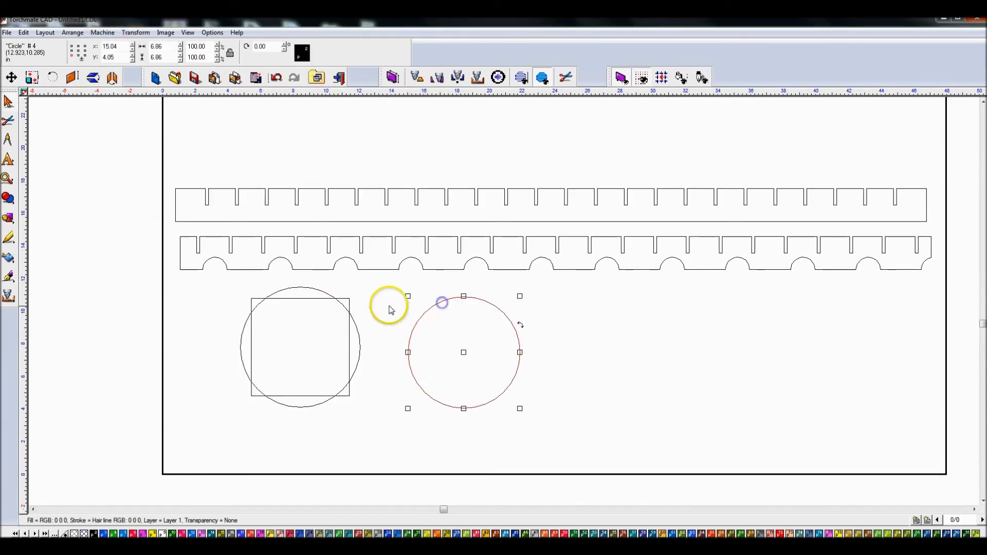
pyautogui.keyDown('shift'); pyautogui.click(324, 292); pyautogui.keyUp('shift')
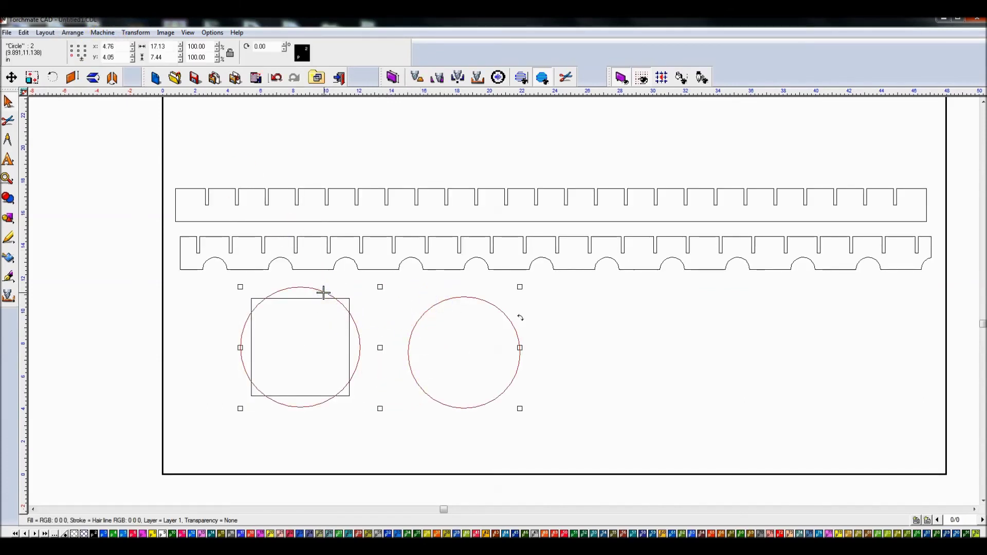
pyautogui.press('F9')
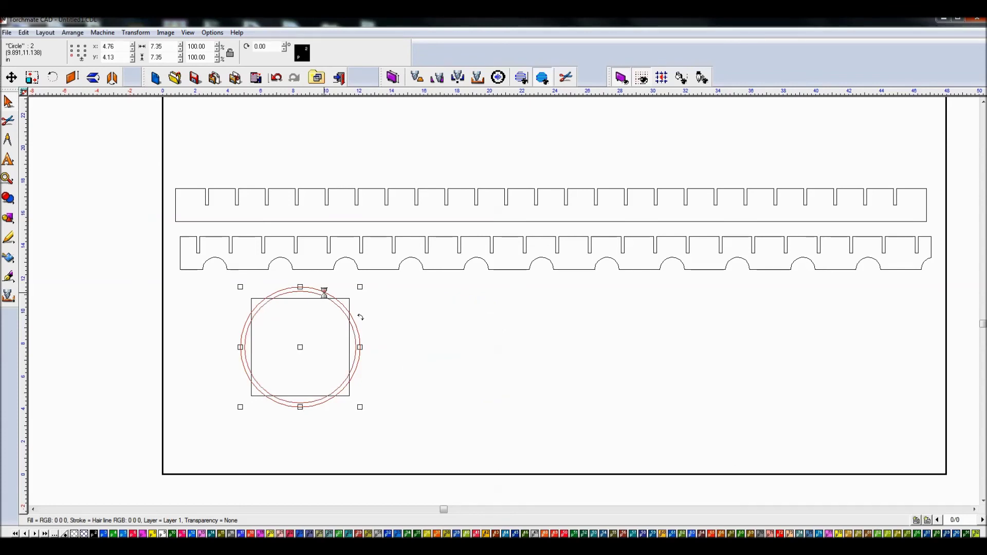
pyautogui.click(382, 307)
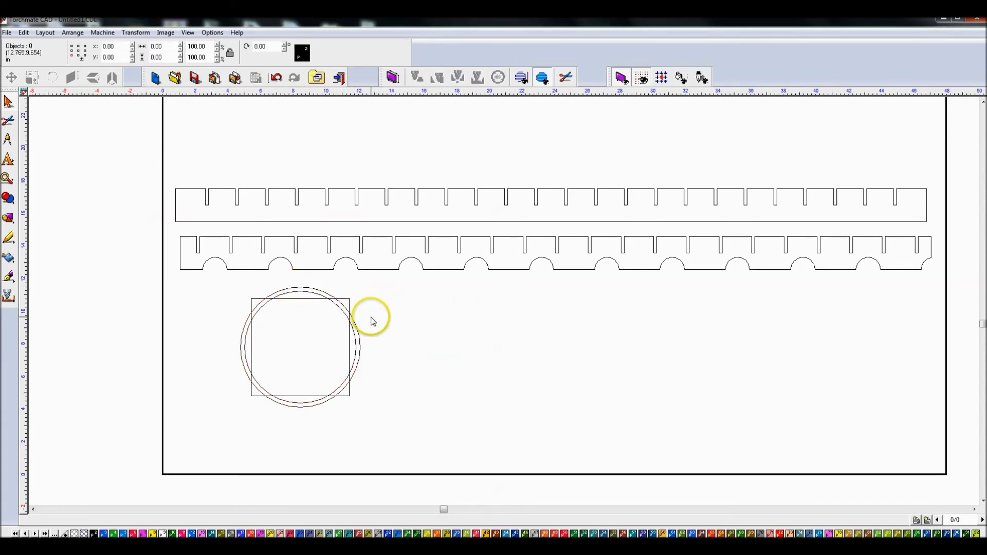
# Show the fill to inspect the ring and the square, and hide the fill again.
pyautogui.click(360, 330)
pyautogui.click(359, 330)
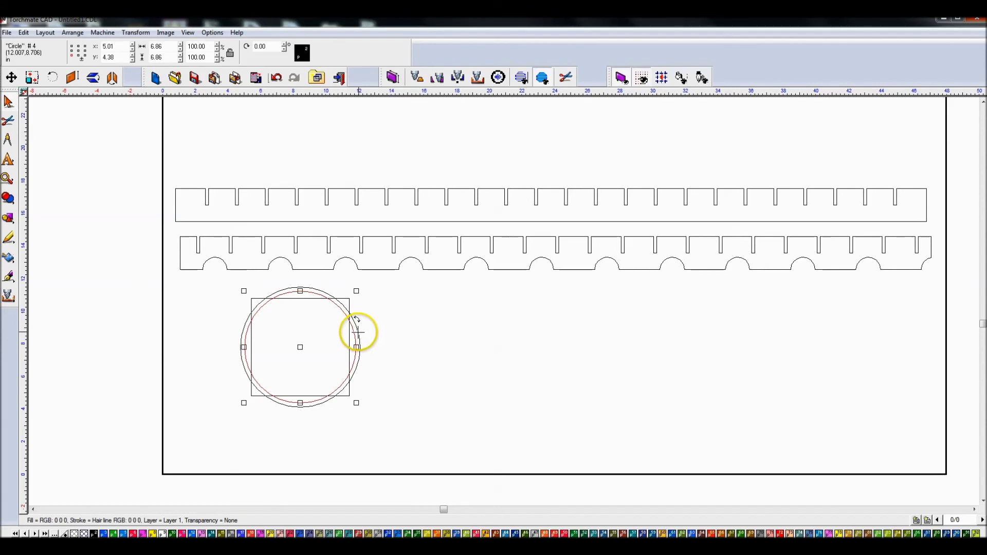
pyautogui.press('F9')
pyautogui.click(451, 336)
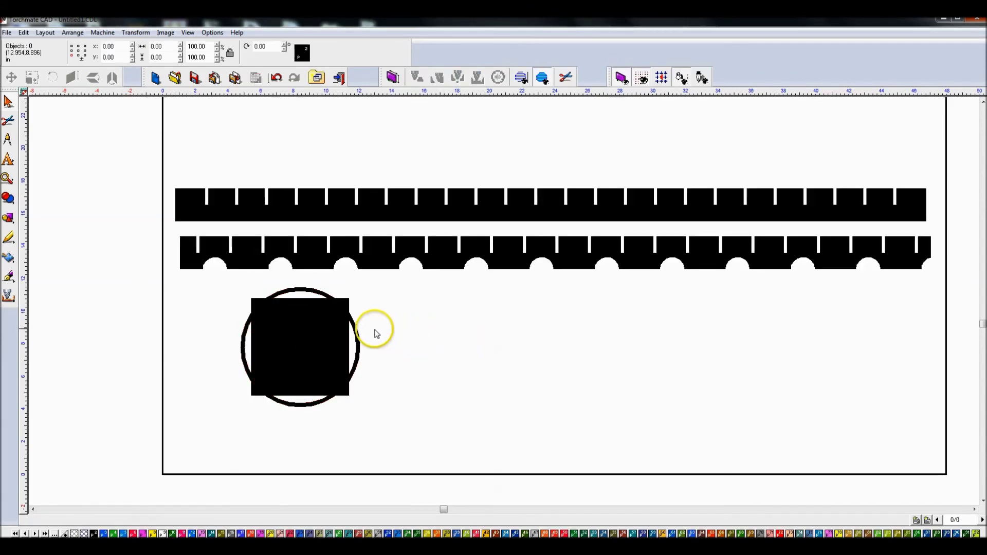
pyautogui.moveTo(450, 441); pyautogui.dragTo(216, 280)
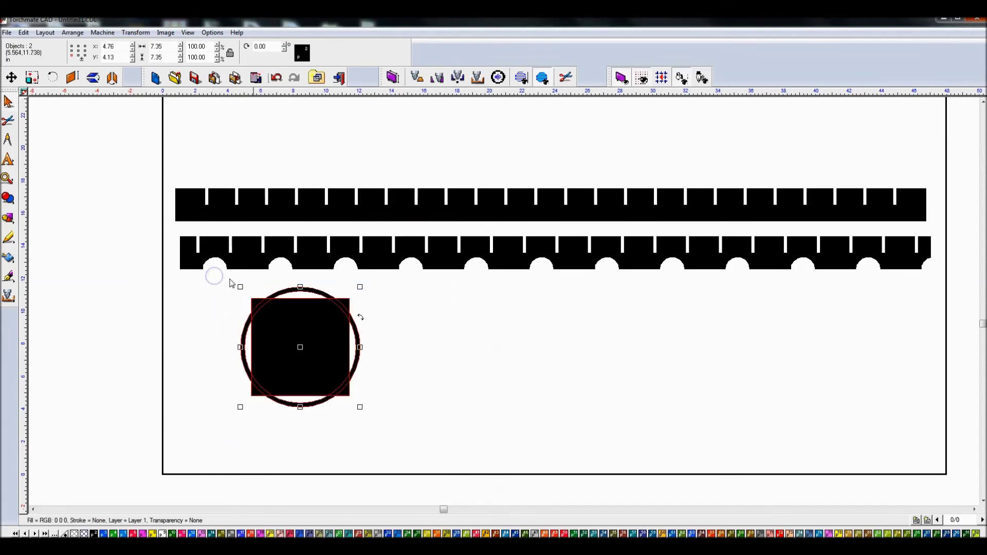
pyautogui.press('F9')
pyautogui.click(434, 346)
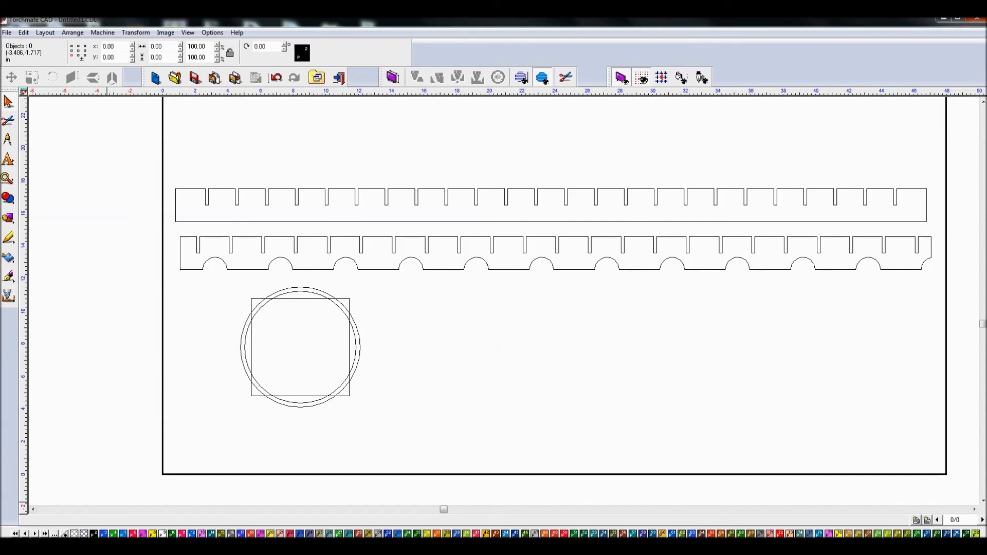
# Search the computer for the hot keys document and open Shortcuts and Hot Keys.pdf.
pyautogui.press('super')
pyautogui.write('hot')
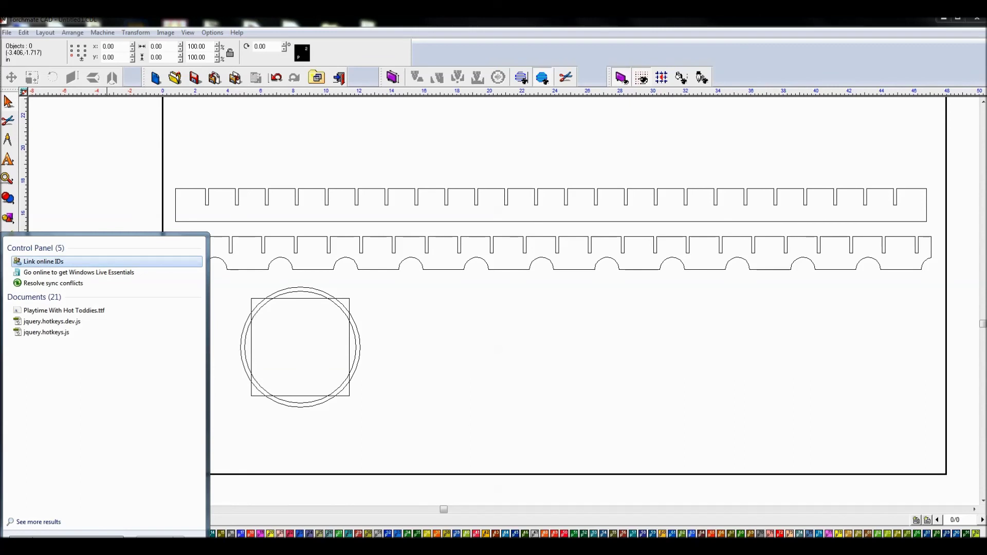
pyautogui.write('e')
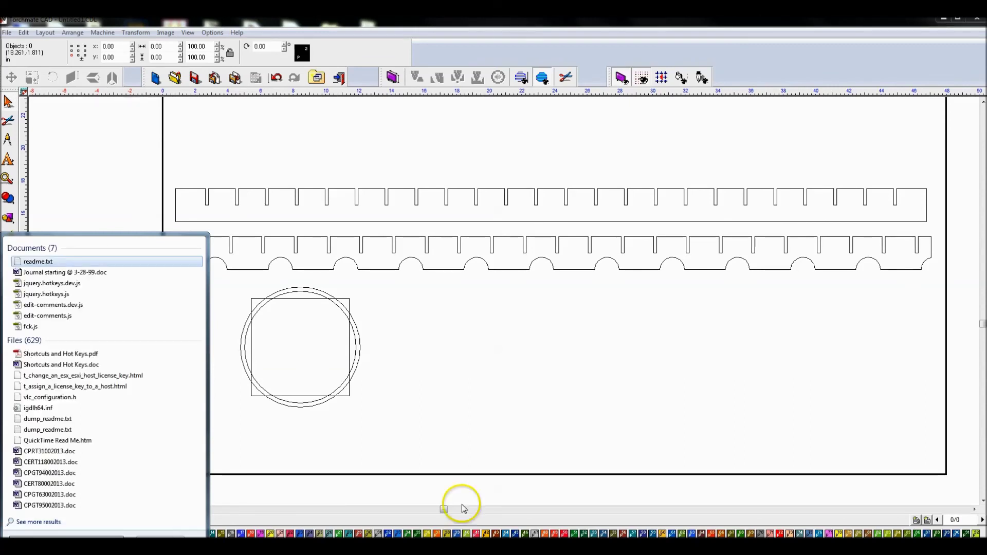
pyautogui.click(59, 353)
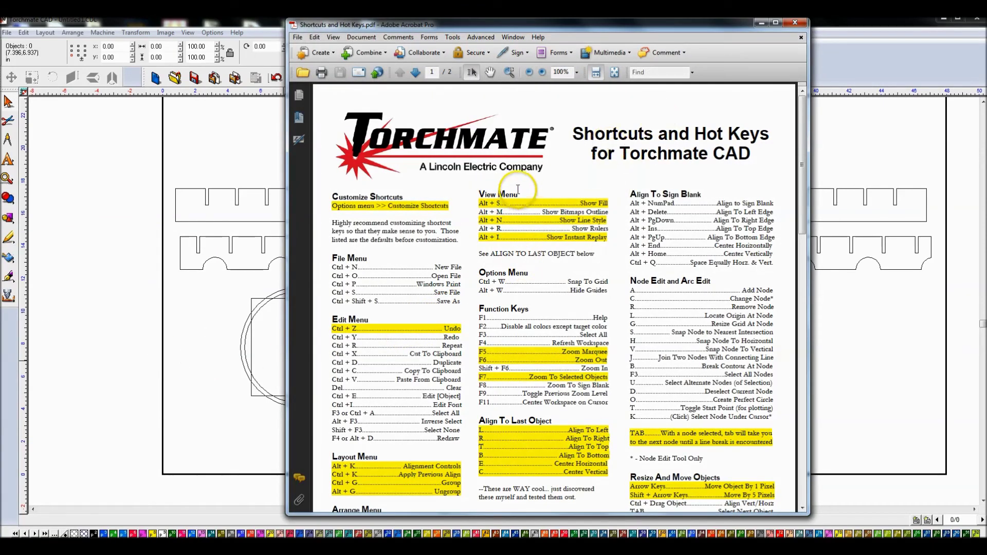
# Examine the Align To Last Object shortcuts in the PDF and return to Torchmate CAD.
pyautogui.scroll(-2, 519, 193)
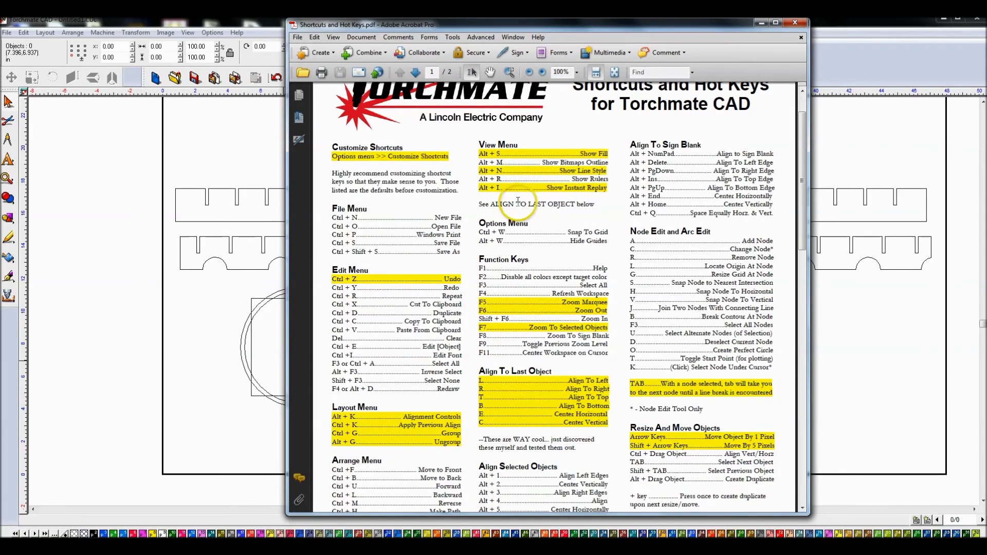
pyautogui.scroll(-1, 520, 200)
pyautogui.scroll(-1, 520, 201)
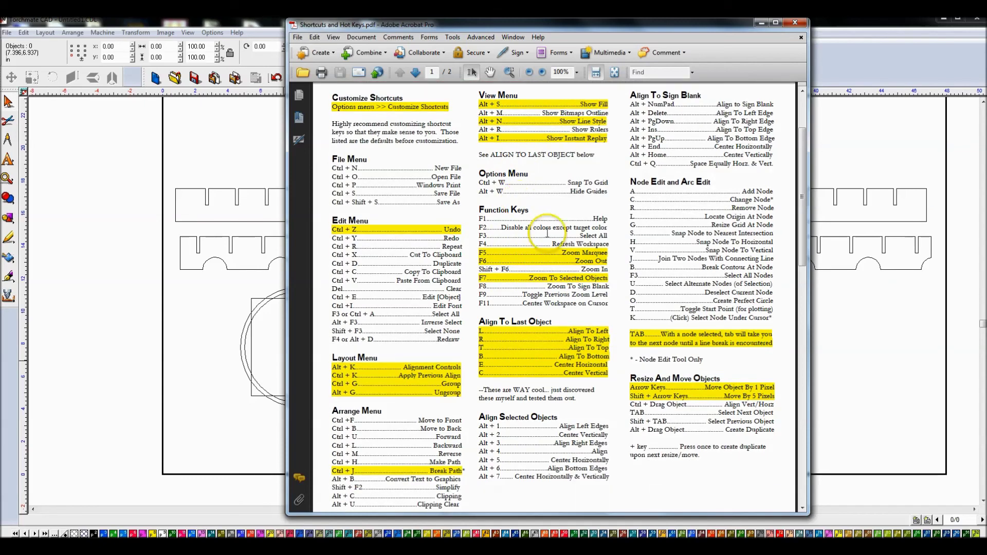
pyautogui.click(479, 324)
pyautogui.moveTo(479, 323); pyautogui.dragTo(573, 314)
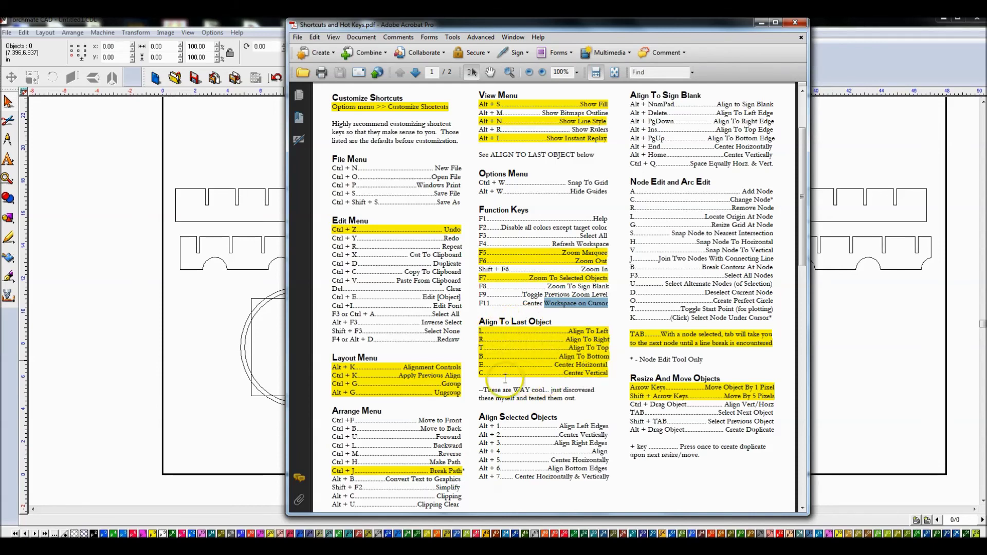
pyautogui.click(760, 23)
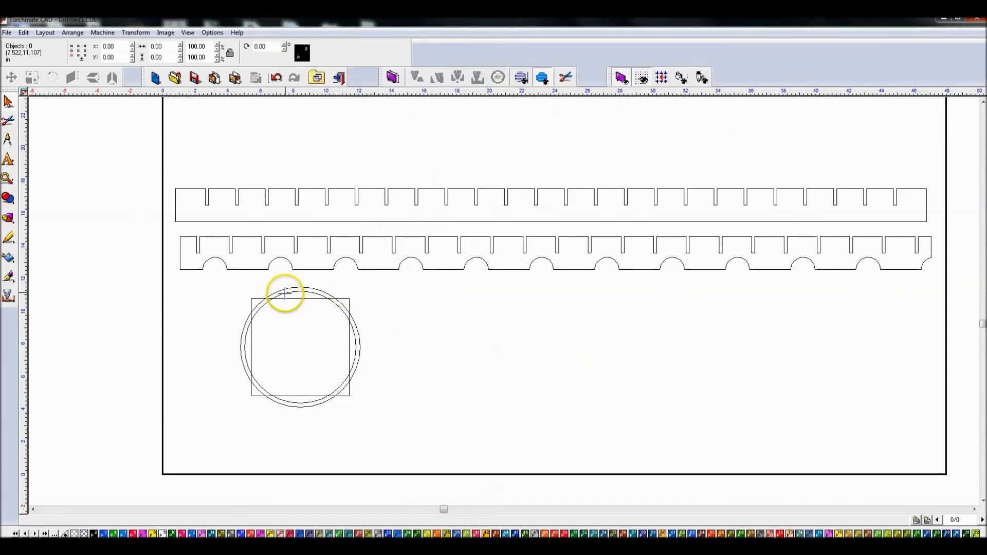
# Move the ring away to about X 21.53, Y 2.54 and recenter it on the square horizontally and vertically.
pyautogui.click(301, 287)
pyautogui.moveTo(298, 346); pyautogui.dragTo(574, 373)
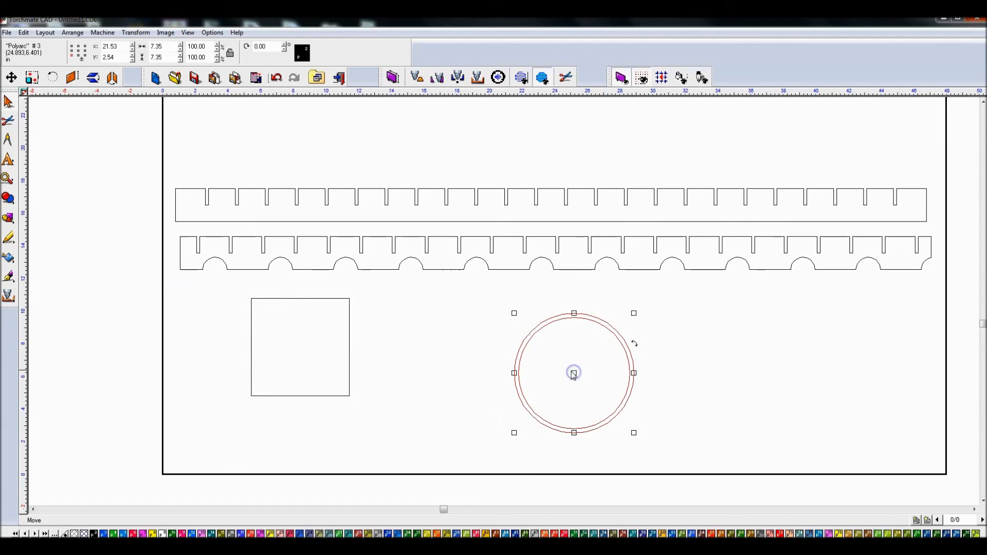
pyautogui.keyDown('shift'); pyautogui.click(350, 327); pyautogui.keyUp('shift')
pyautogui.press('h')
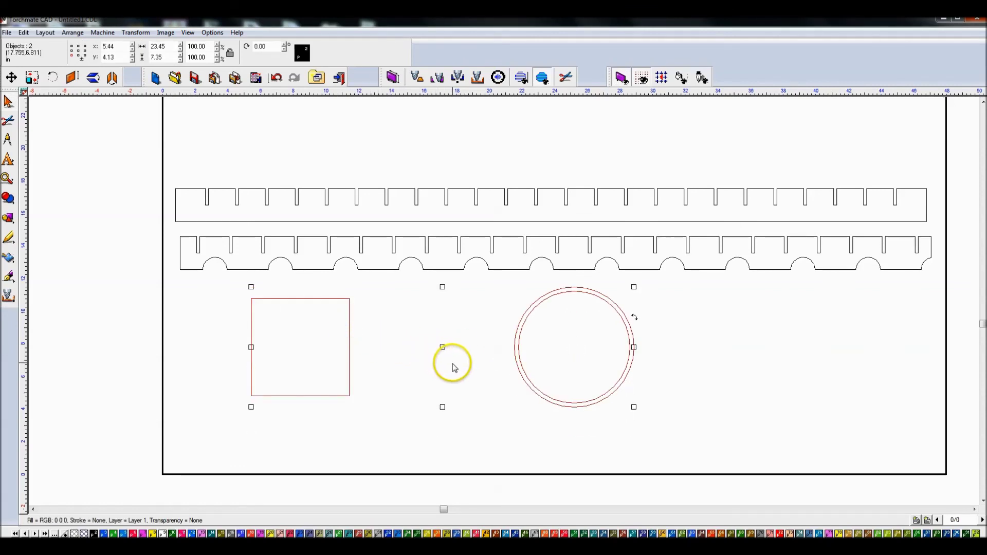
pyautogui.press('v')
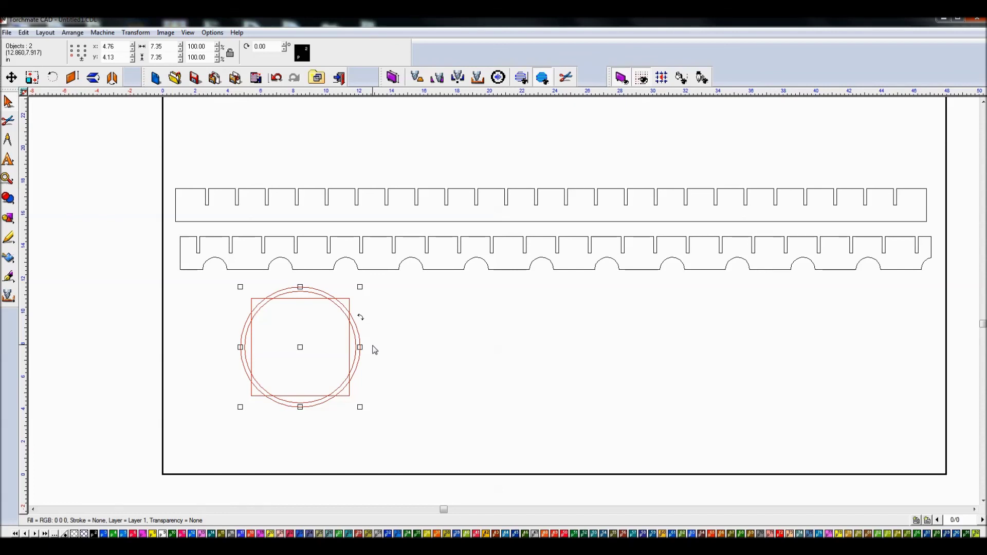
# Try aligning the ring to each of the square's edges in turn: left, right, top and bottom.
pyautogui.hotkey('ctrl', 'Left')
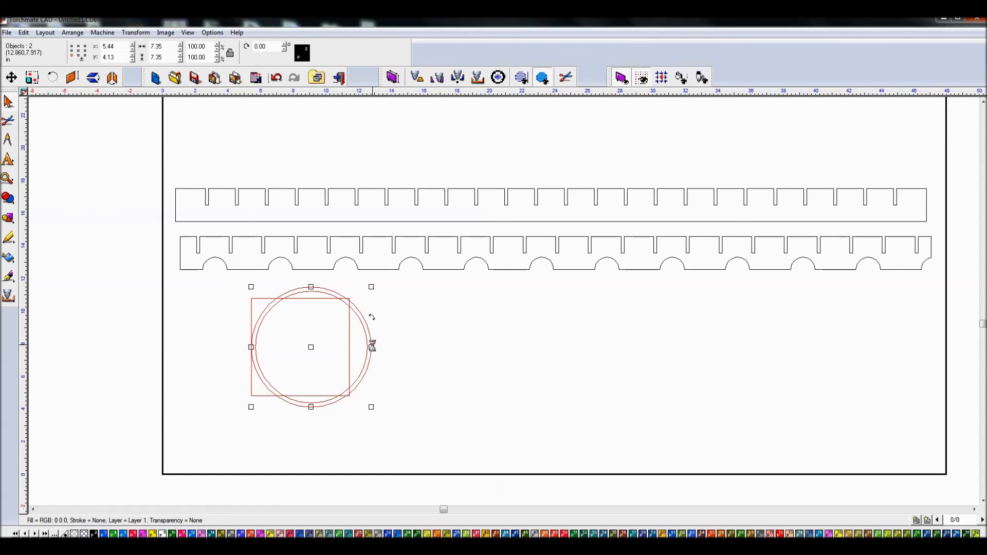
pyautogui.press('Left')
pyautogui.press('Left')
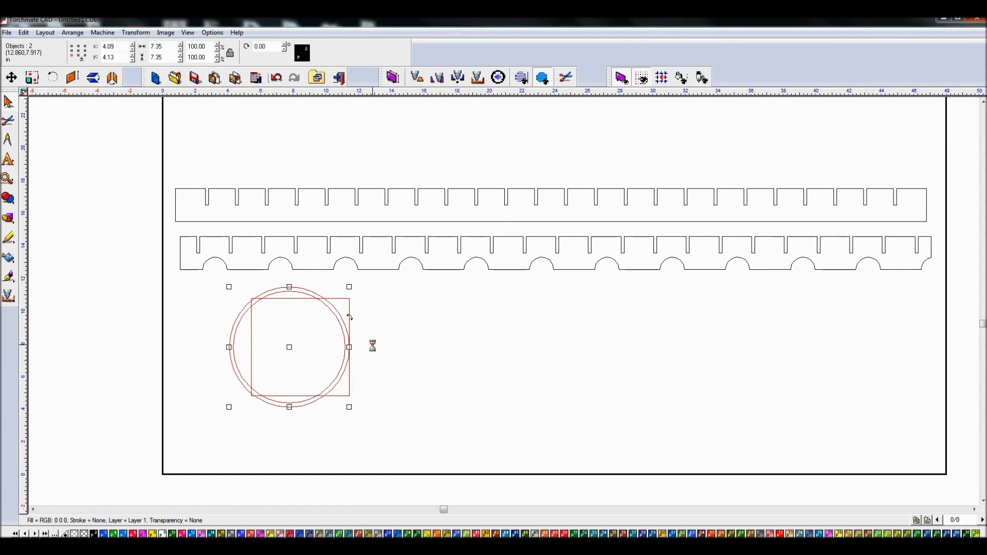
pyautogui.press('Down')
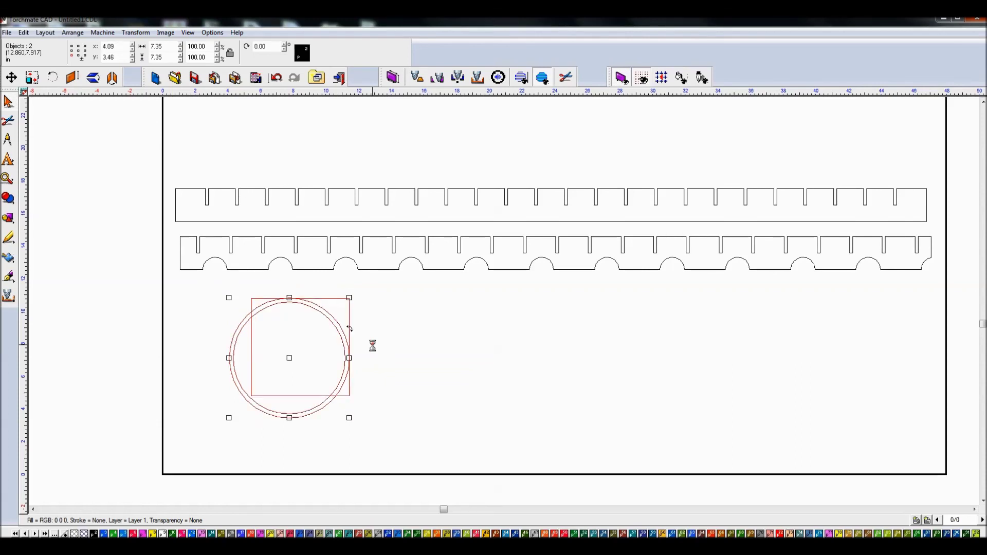
pyautogui.press('Up')
pyautogui.press('Up')
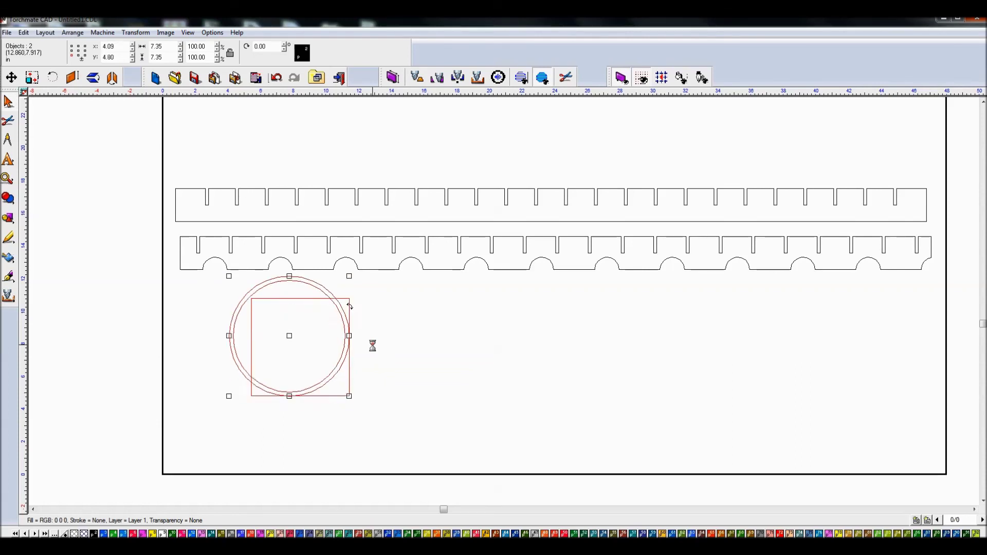
# Try horizontal centering and top alignment of the ring, and finish with it left-aligned and vertically centered on the square.
pyautogui.press('Right')
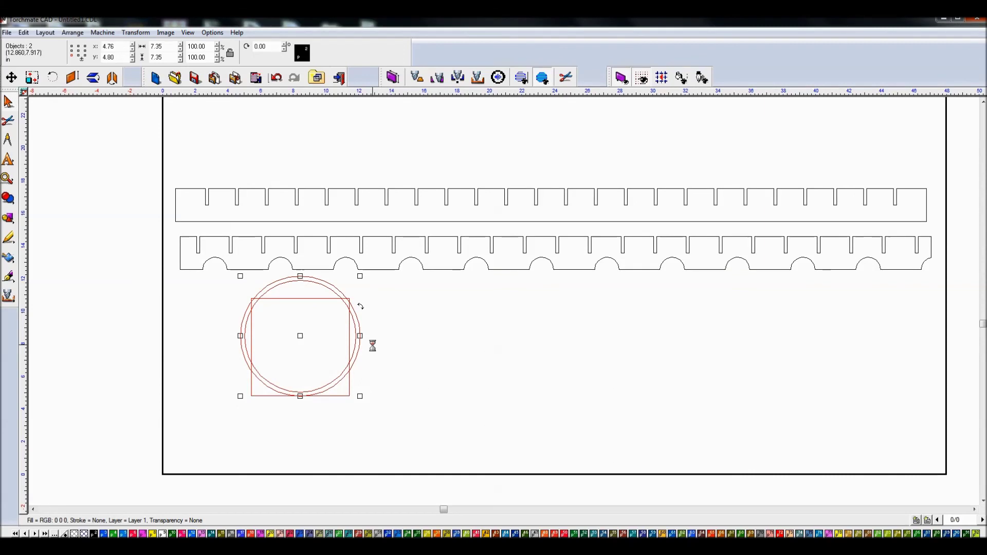
pyautogui.press('Down')
pyautogui.press('Down')
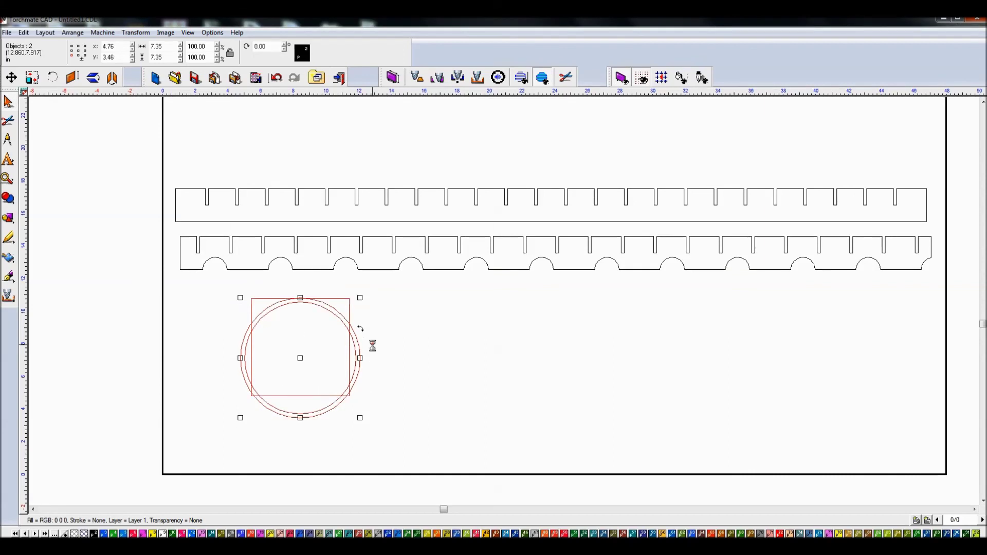
pyautogui.press('Right')
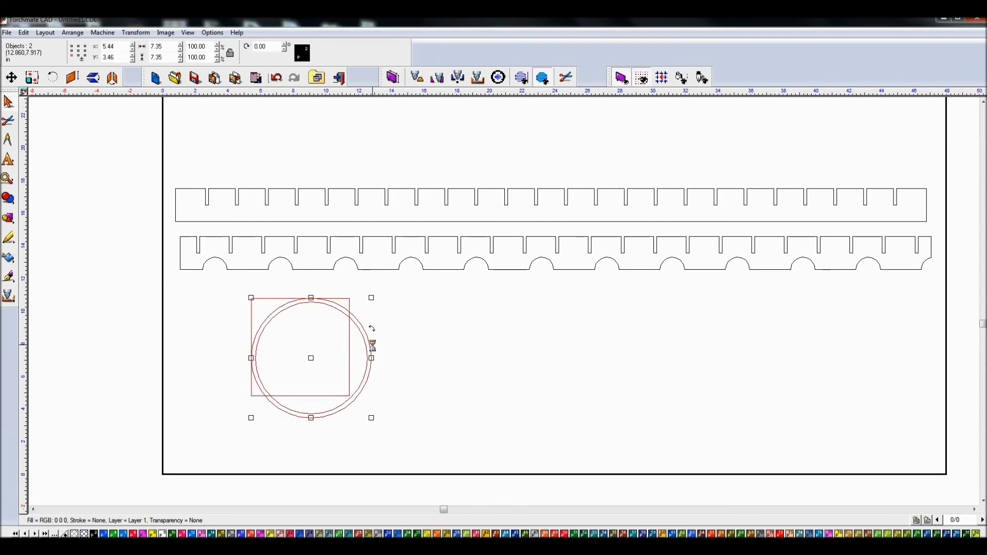
pyautogui.press('Up')
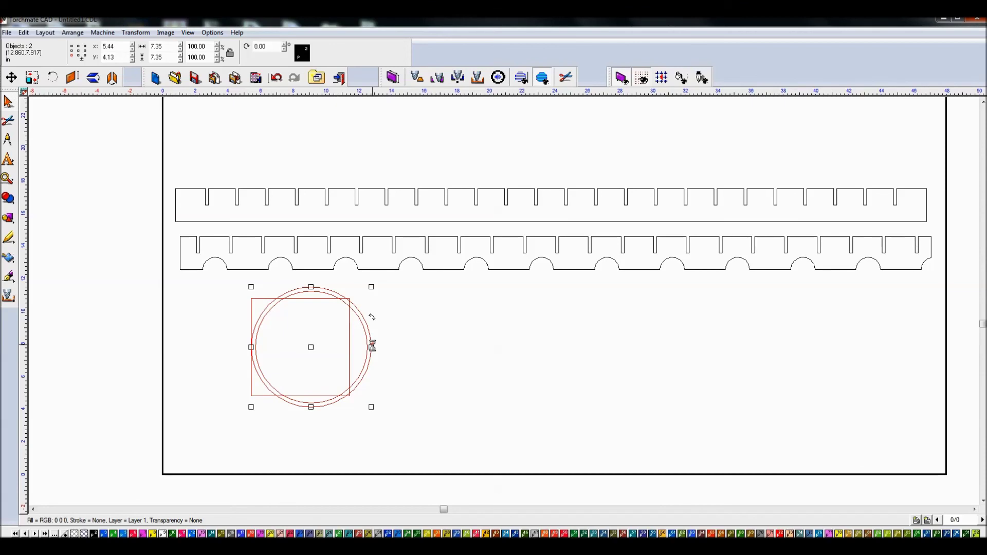
# Switch to the Shortcuts and Hot Keys PDF and review the Align To Last Object shortcuts and the rest of the pages.
pyautogui.hotkey('alt', 'Tab')
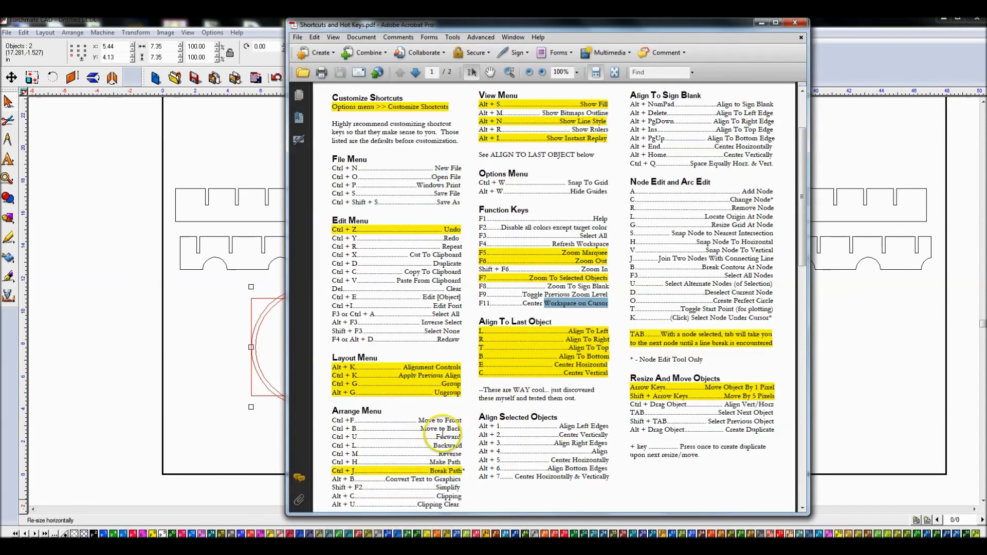
pyautogui.scroll(3, 515, 185)
pyautogui.scroll(-2, 519, 196)
pyautogui.click(506, 343)
pyautogui.moveTo(481, 355); pyautogui.dragTo(601, 393)
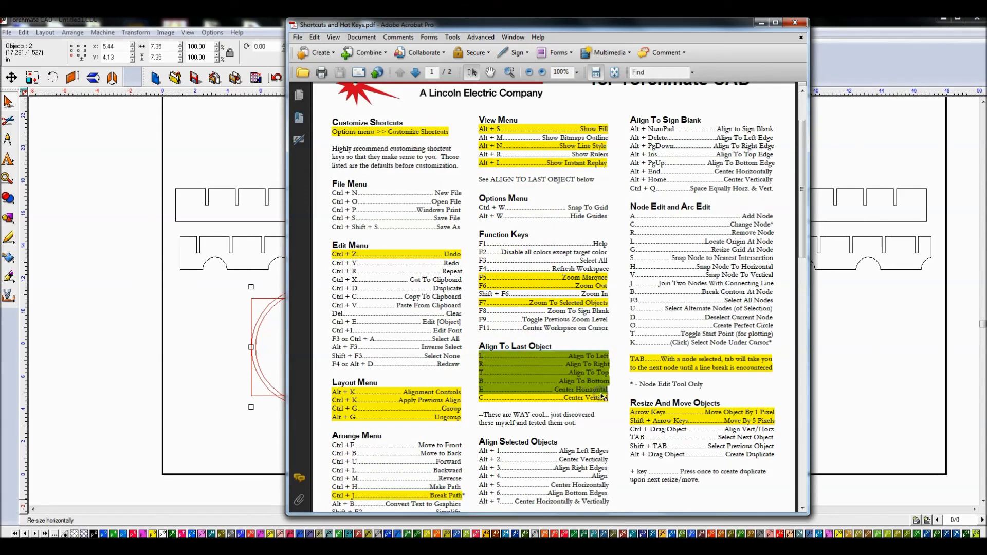
pyautogui.scroll(-10, 668, 268)
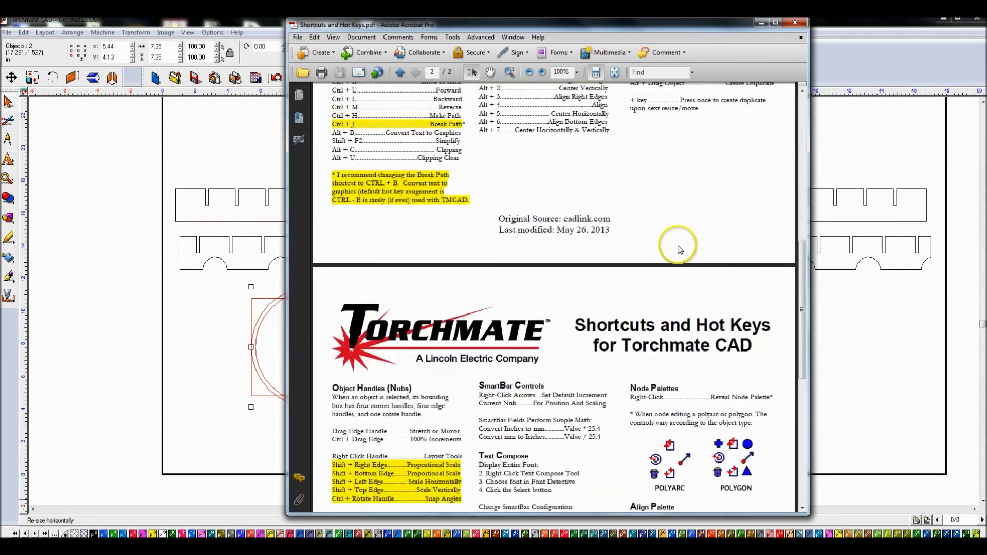
pyautogui.scroll(12, 675, 245)
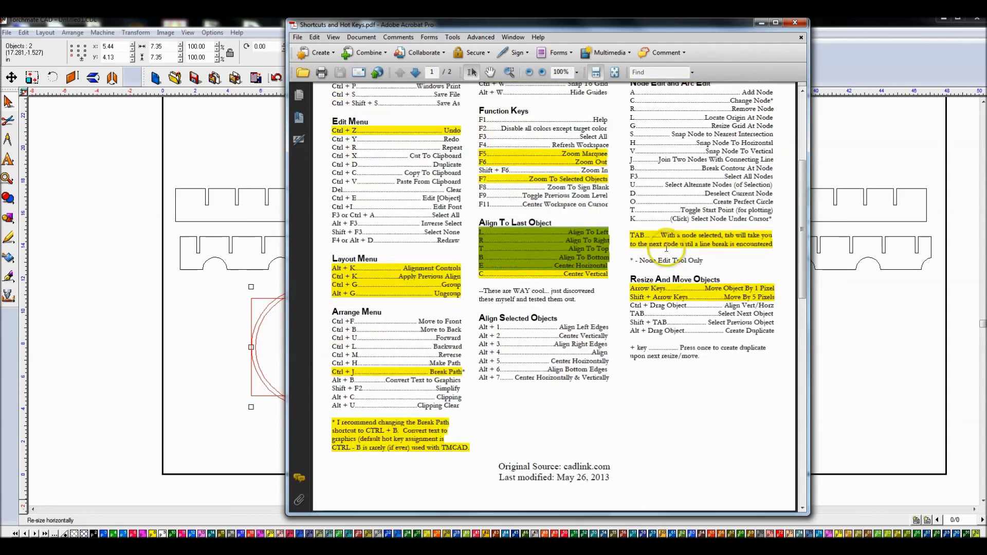
pyautogui.click(662, 246)
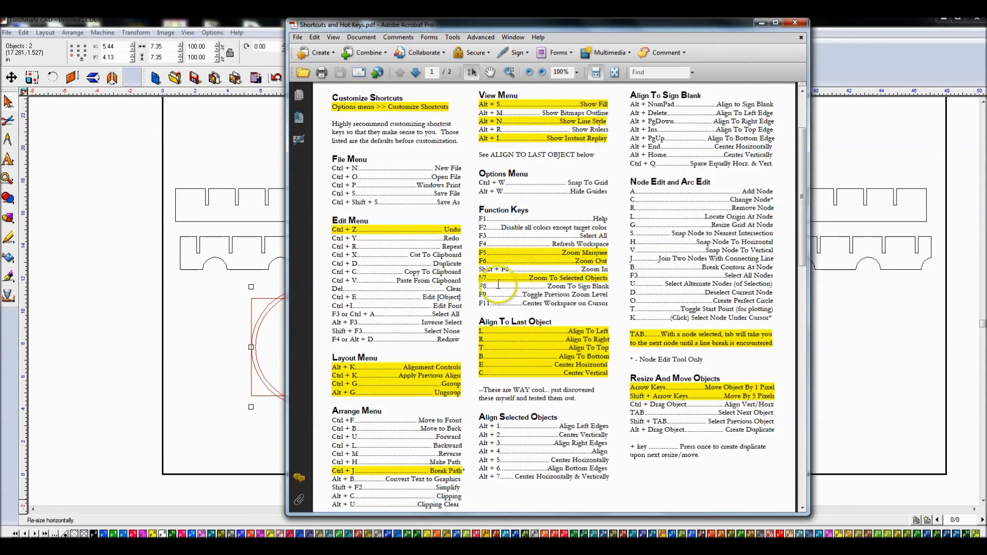
# Examine the Layout Menu alignment and grouping shortcuts, and close the PDF to return to Torchmate CAD with nothing selected.
pyautogui.moveTo(355, 359); pyautogui.dragTo(426, 366)
pyautogui.click(427, 366)
pyautogui.moveTo(336, 364); pyautogui.dragTo(393, 376)
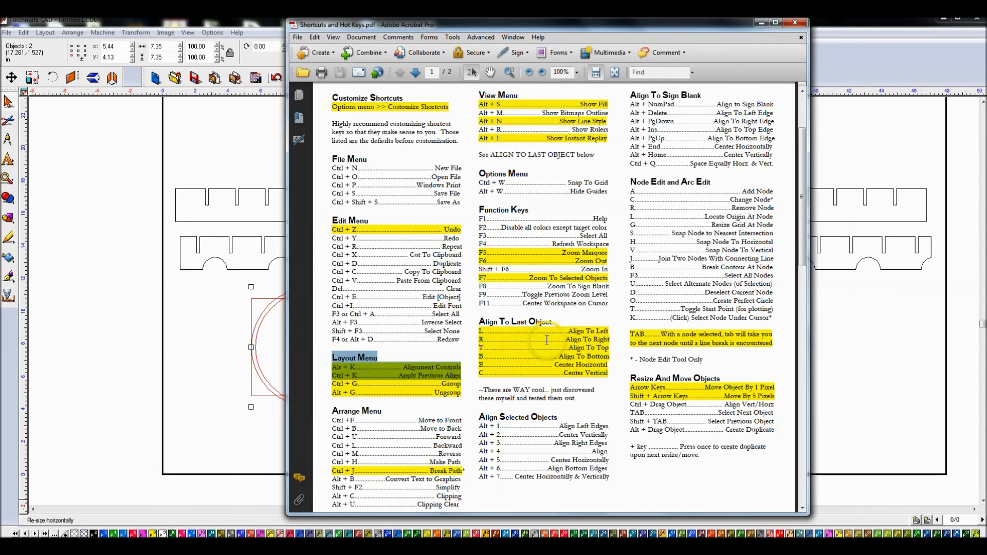
pyautogui.click(623, 304)
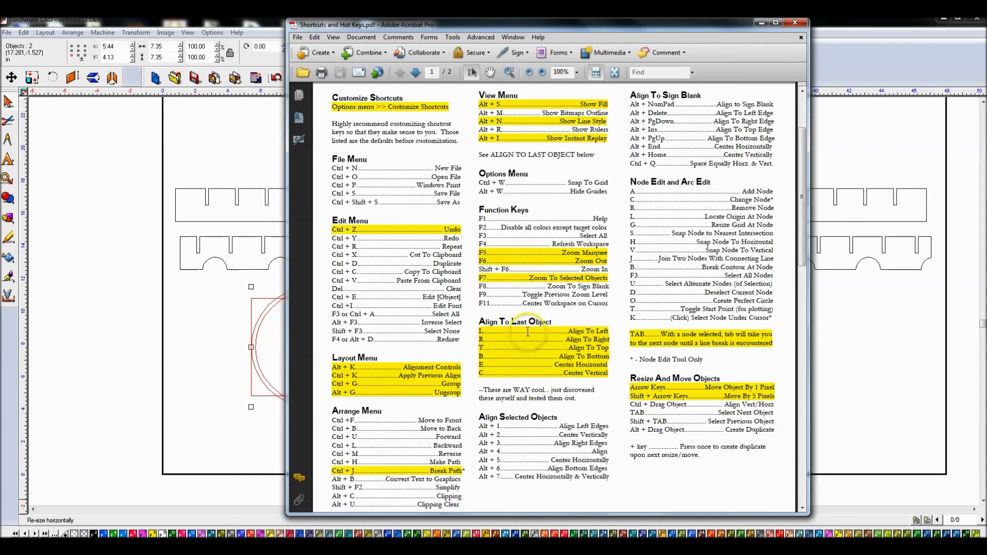
pyautogui.moveTo(461, 396); pyautogui.dragTo(354, 367)
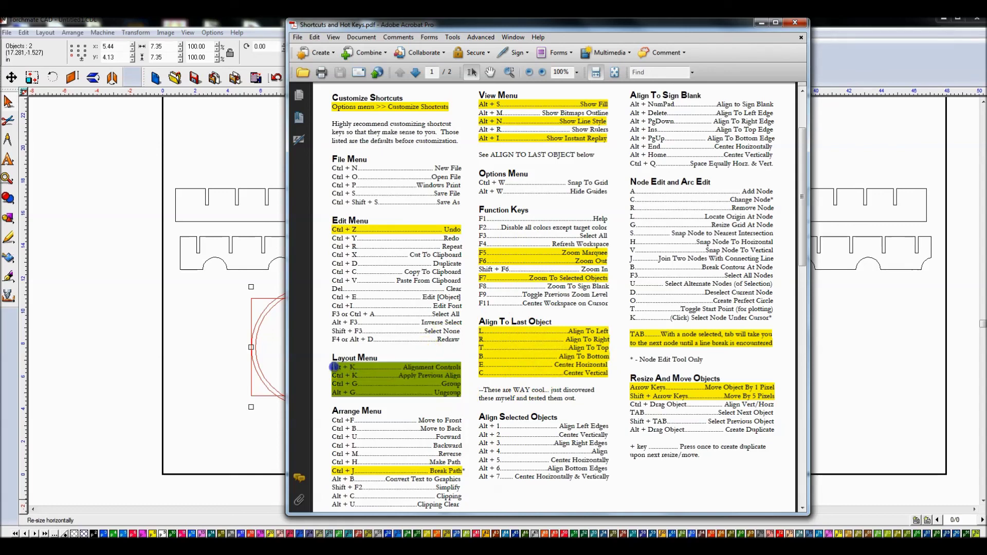
pyautogui.click(796, 24)
pyautogui.click(481, 414)
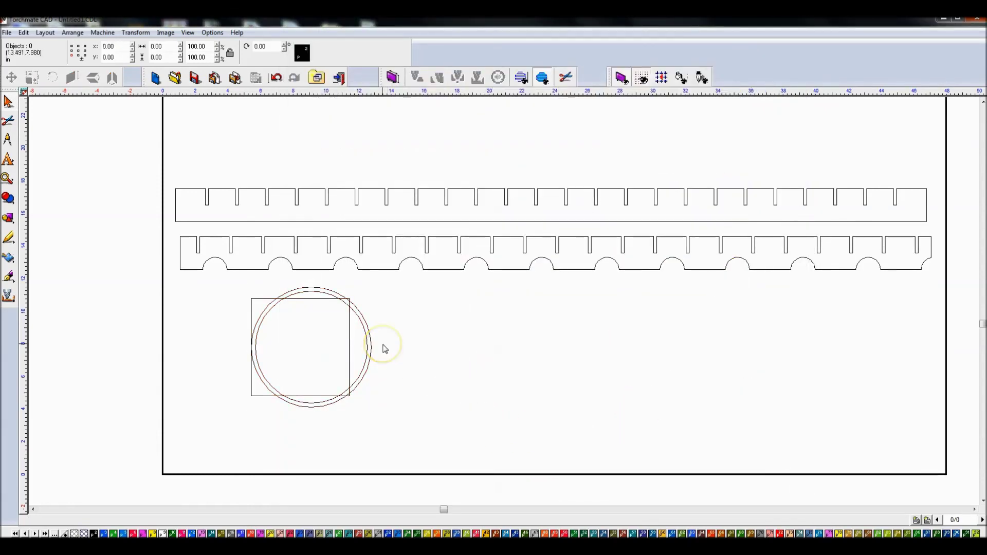